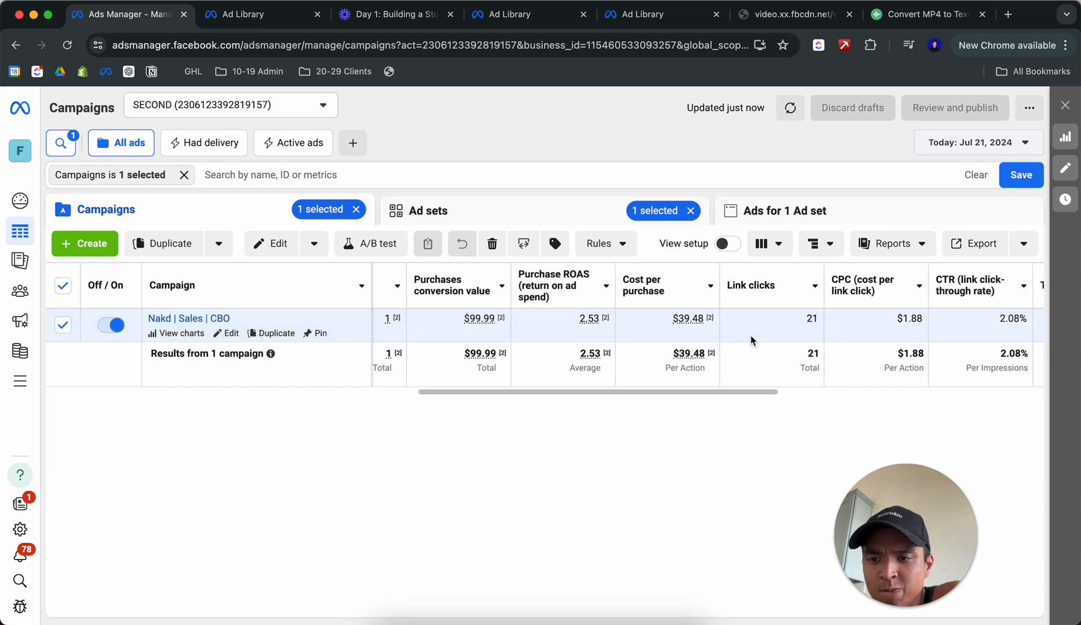
Review the Nakd | Sales | CBO campaign's metrics and open the ads inside its New Sales Ad Set
scroll(751, 335, "right", 5)
scroll(751, 336, "right", 2)
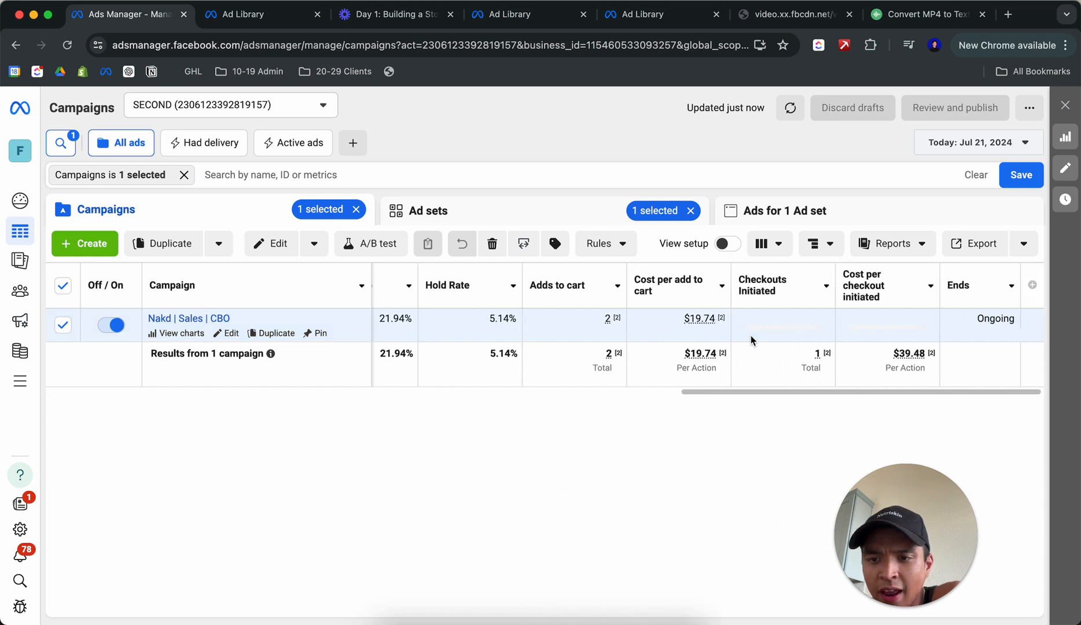
scroll(750, 335, "left", 10)
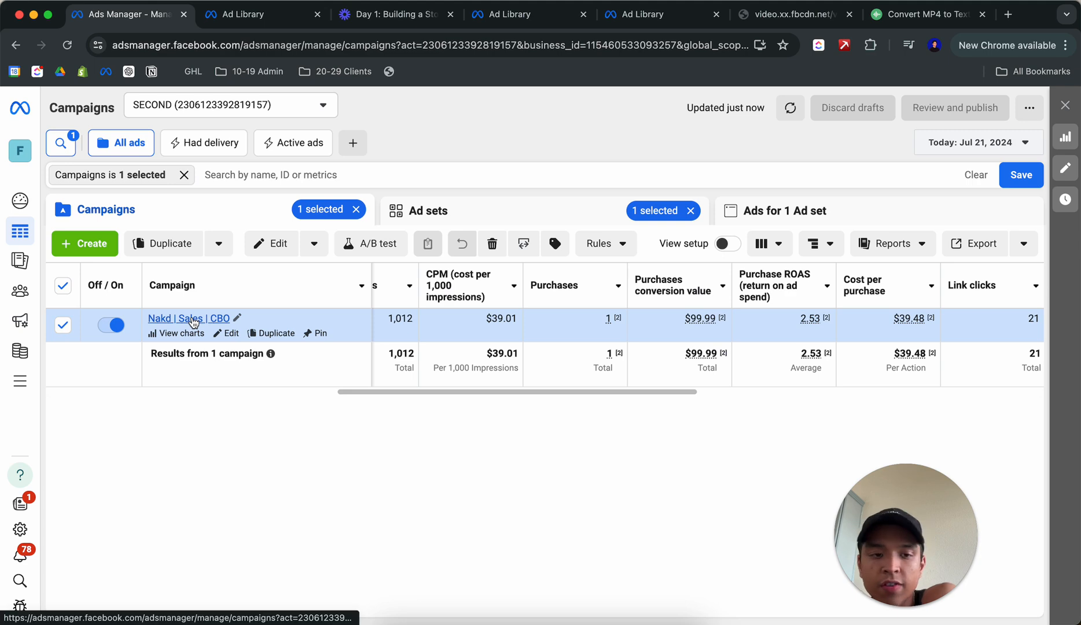
left_click(193, 319)
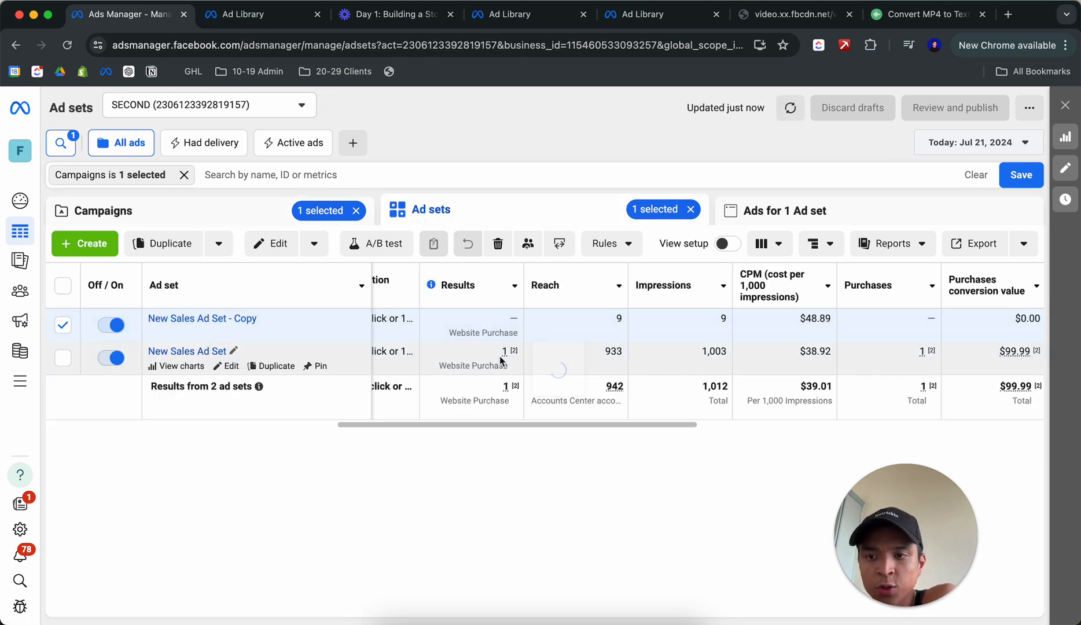
left_click(208, 352)
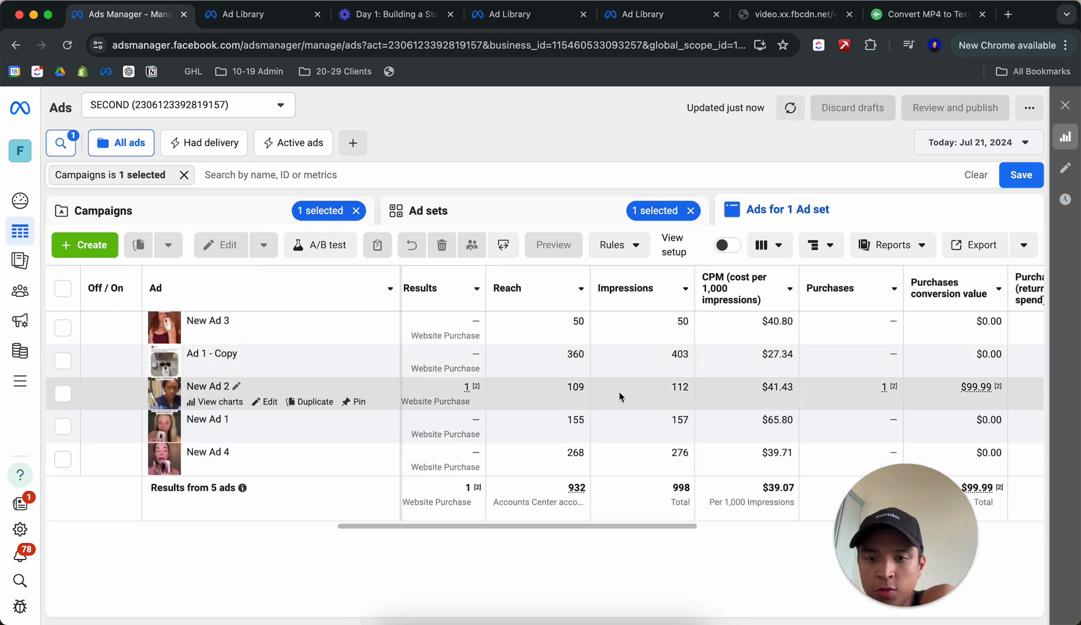
Preview the New Ad 2 creative and close the preview
scroll(618, 397, "right", 8)
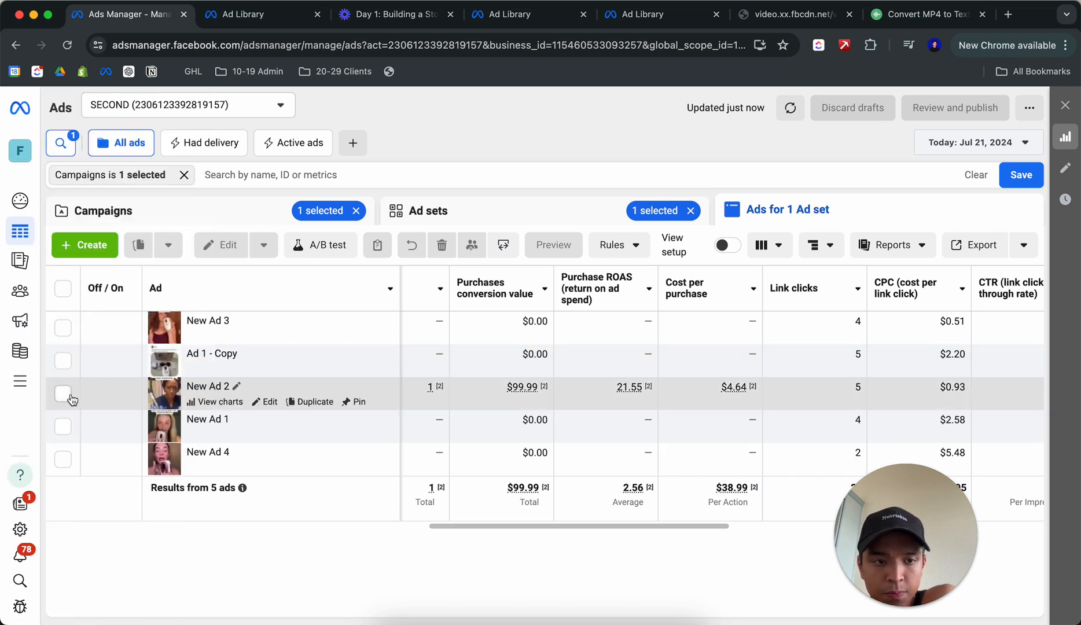
left_click(71, 398)
left_click(560, 246)
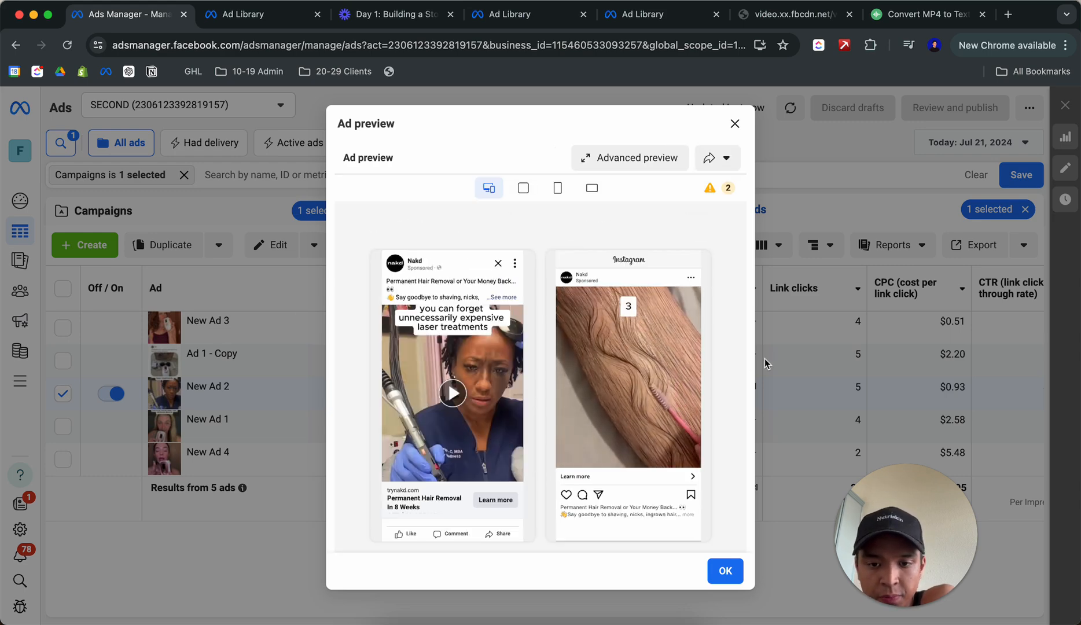
left_click(889, 347)
Examine New Ad 2's click-through rate, thumbstop, hold rate, add-to-cart and checkout metrics
scroll(813, 429, "right", 10)
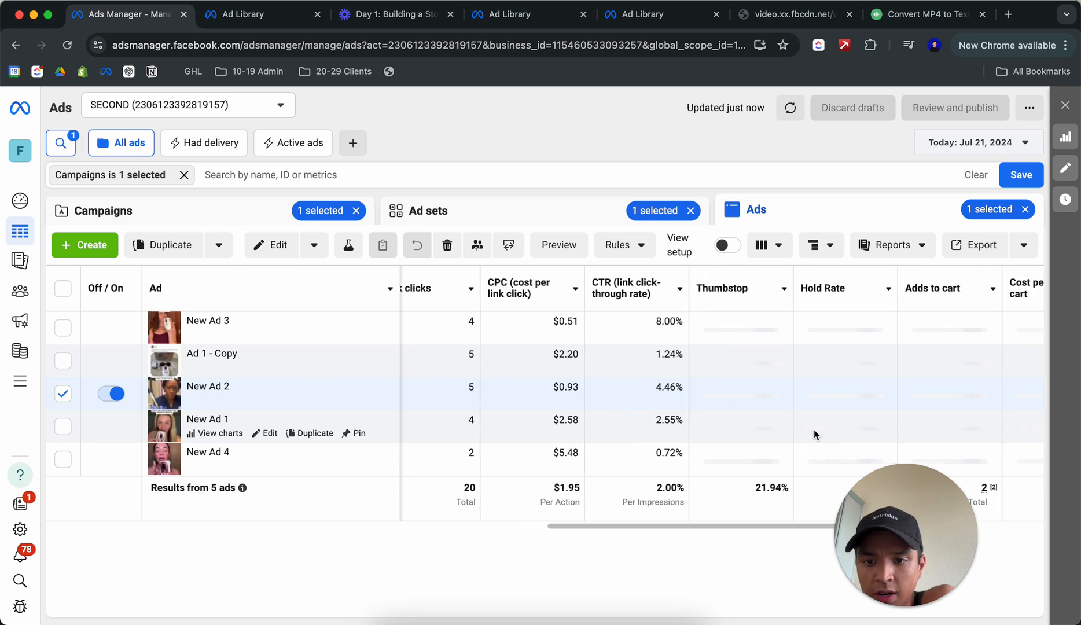
scroll(836, 398, "right", 3)
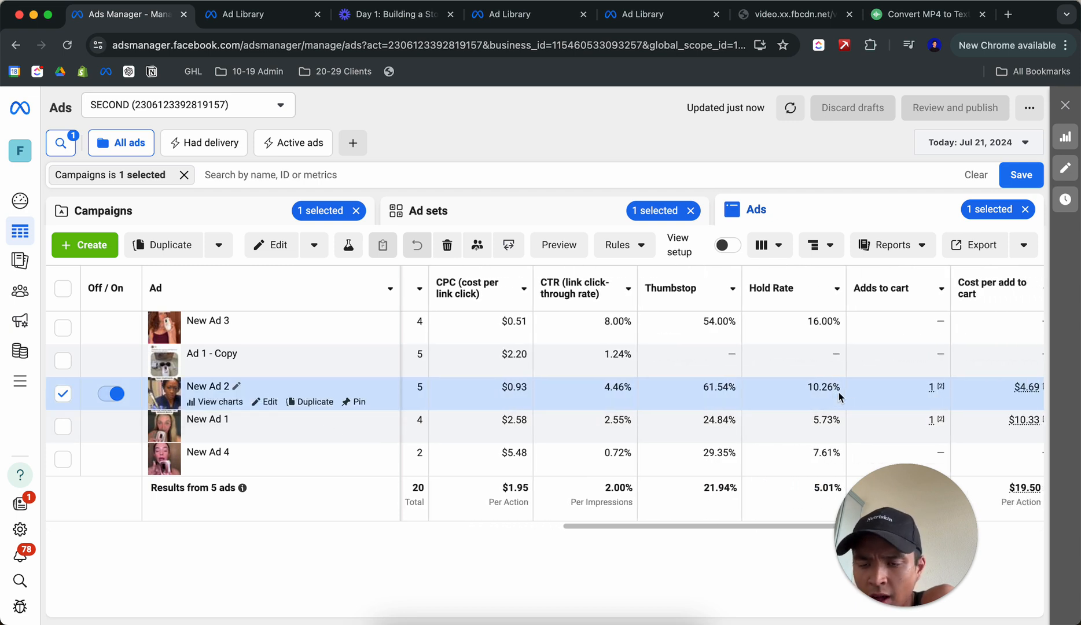
scroll(835, 398, "right", 1)
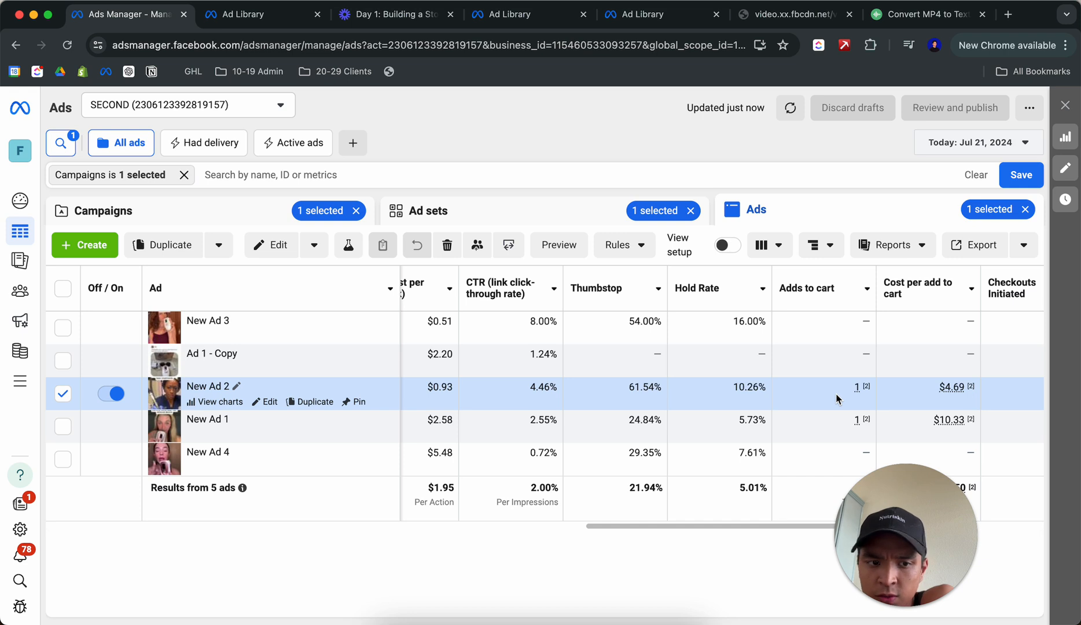
scroll(836, 398, "right", 15)
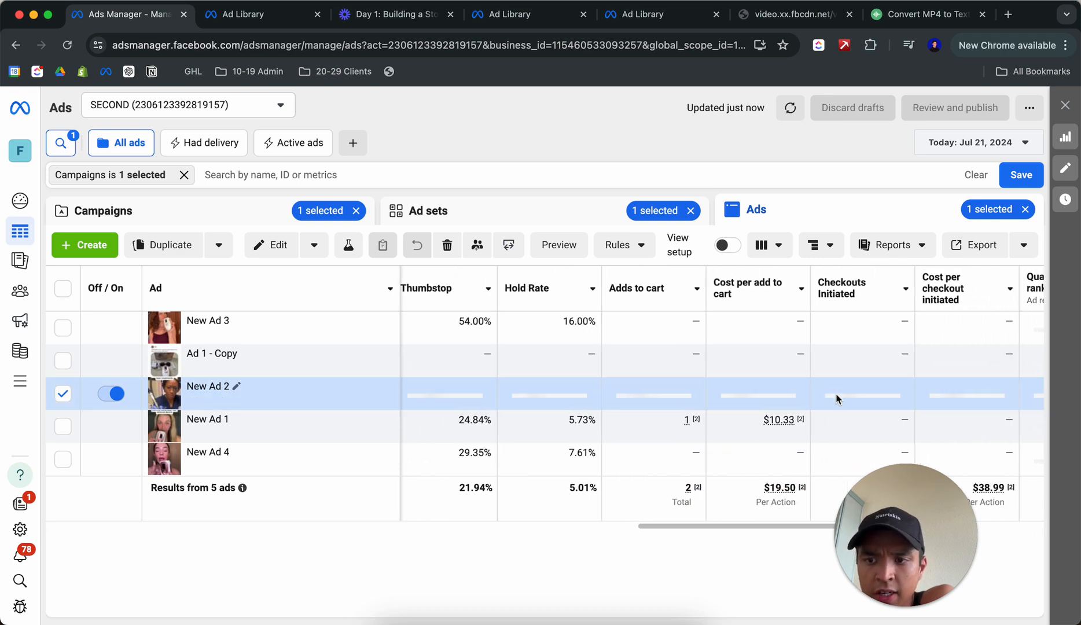
scroll(836, 398, "right", 1)
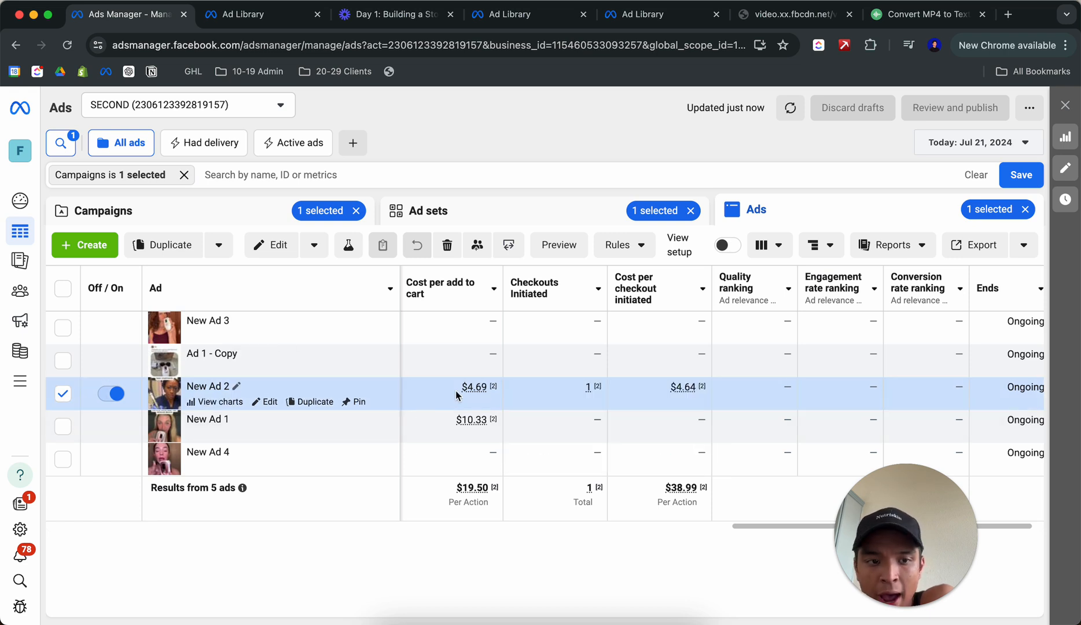
scroll(463, 395, "left", 19)
scroll(456, 395, "right", 5)
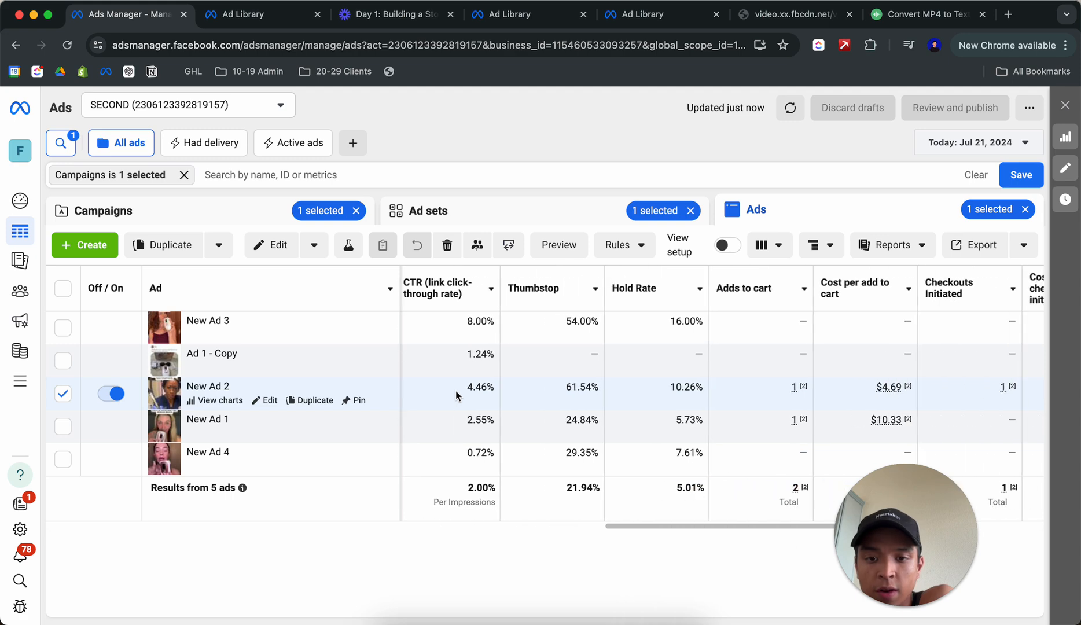
Deselect New Ad 2, preview the New Ad 1 creative, and clear the ad selection
left_click(62, 399)
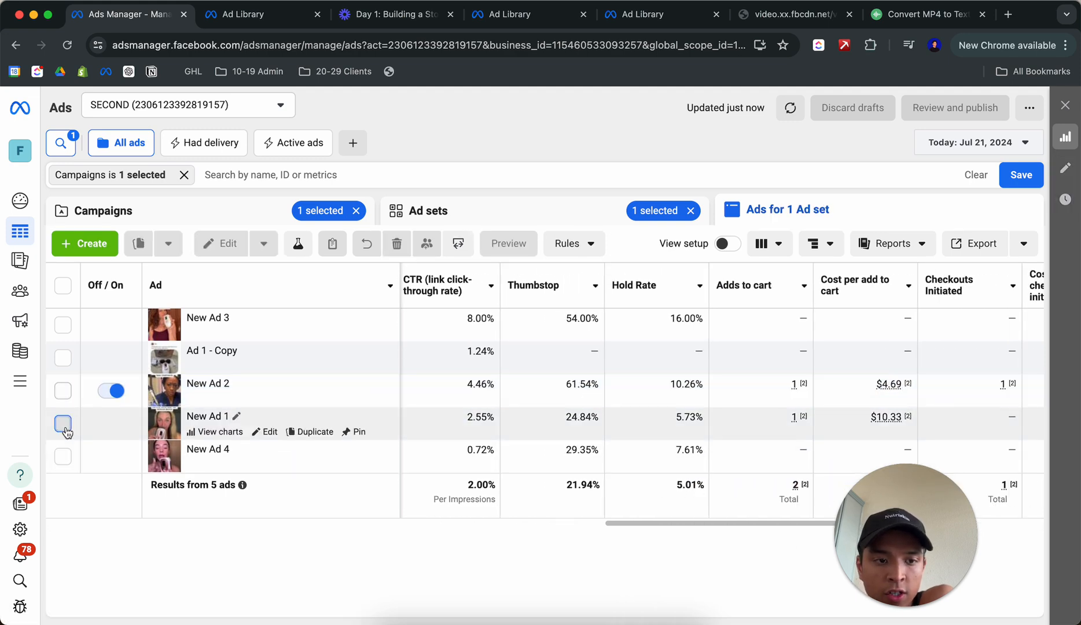
left_click(63, 426)
left_click(554, 247)
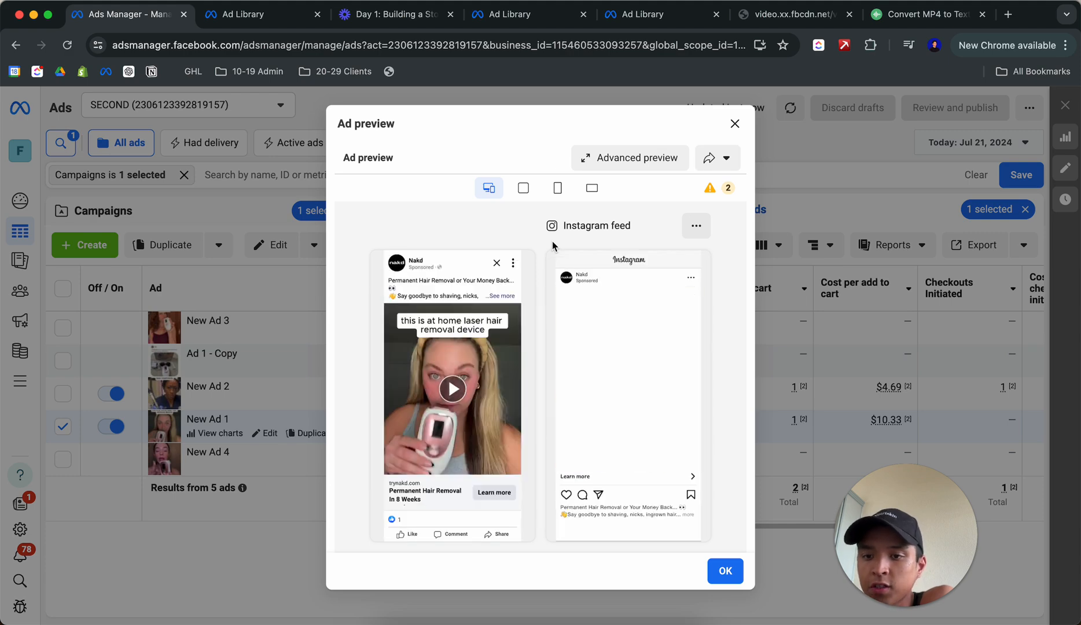
left_click(260, 343)
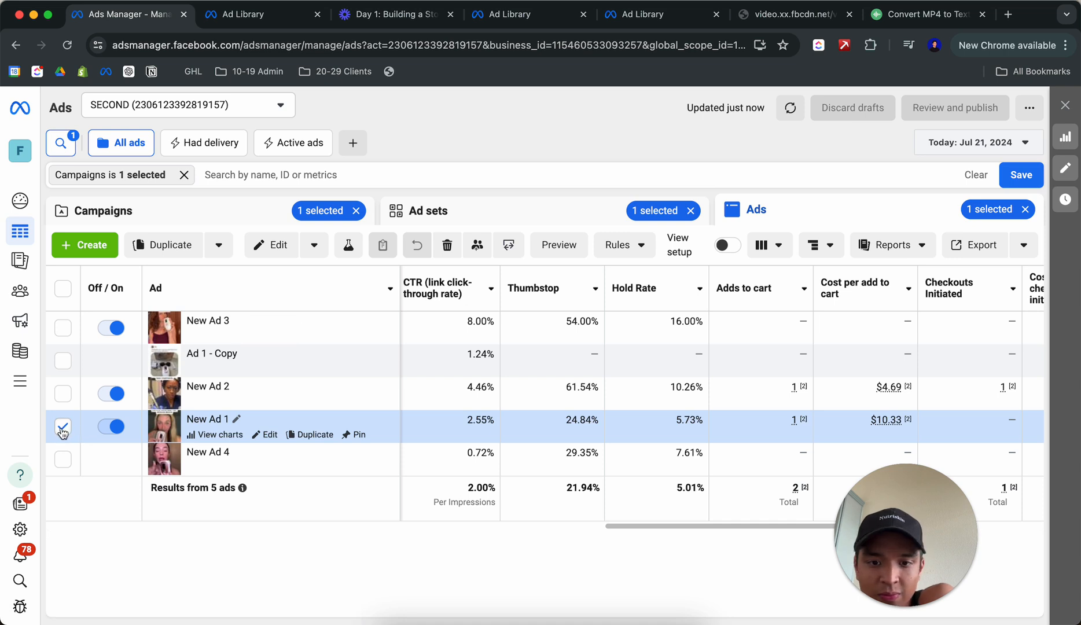
left_click(62, 426)
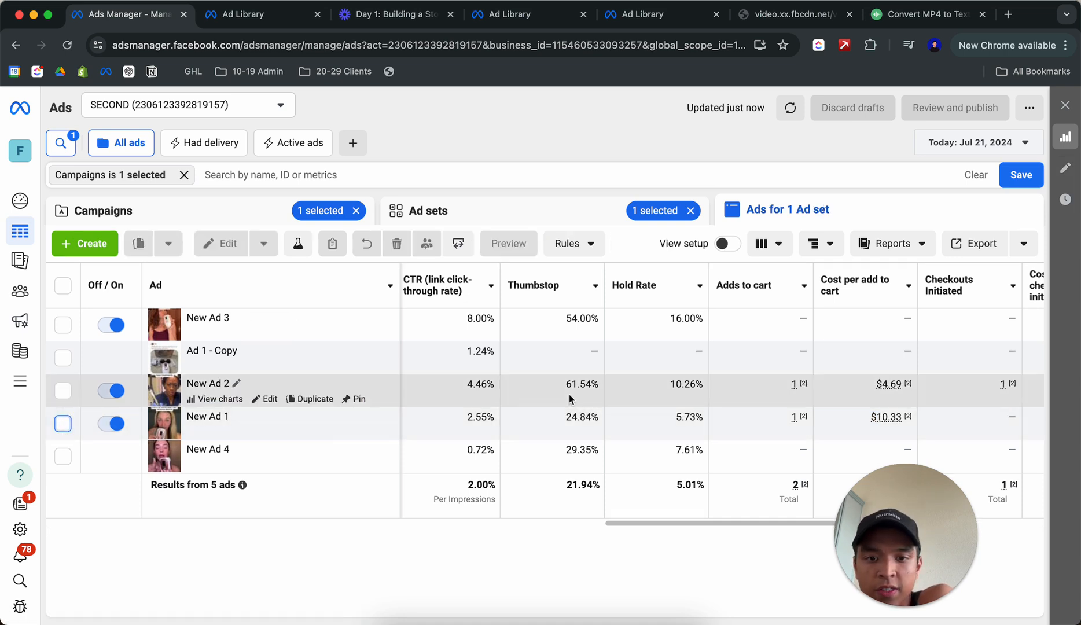
Compare the five ads' spend, reach, CPM, purchase and click metrics, and check the available column presets
scroll(556, 385, "left", 10)
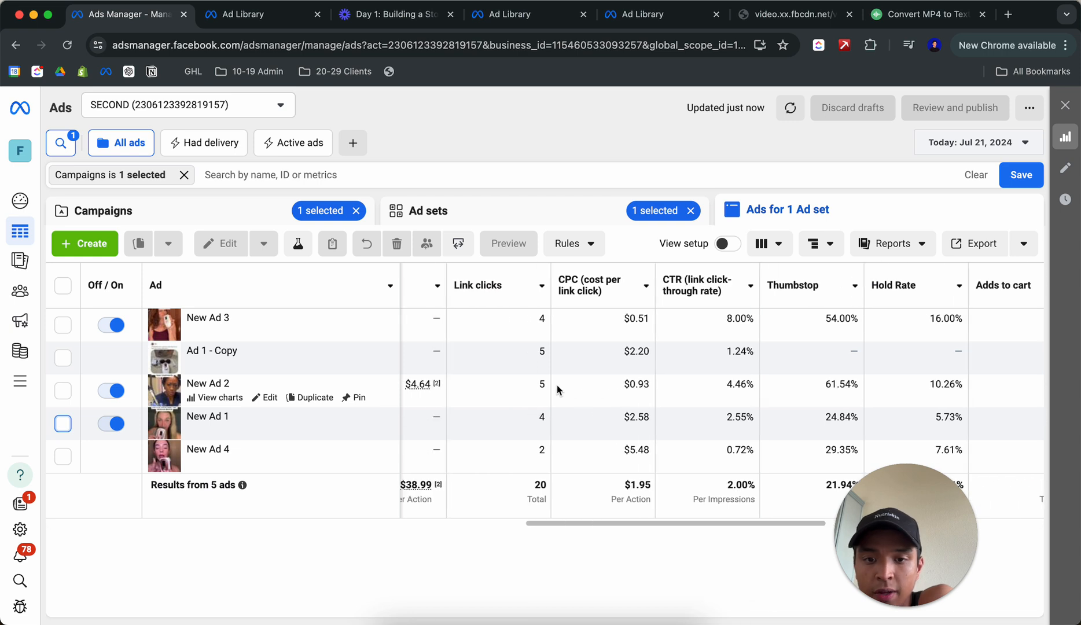
scroll(556, 384, "left", 10)
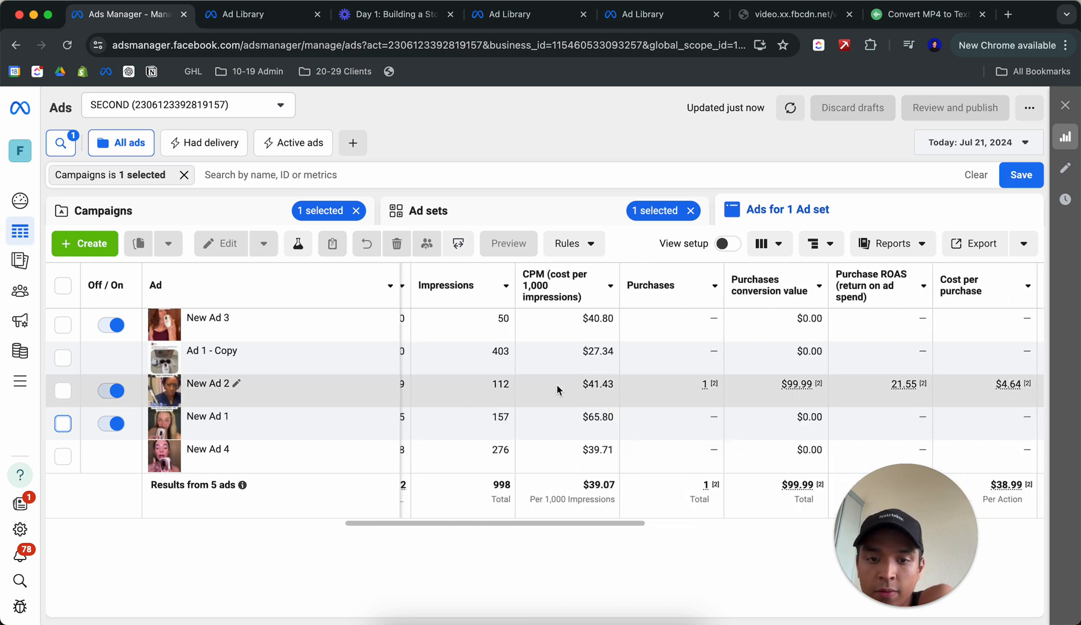
scroll(520, 385, "left", 5)
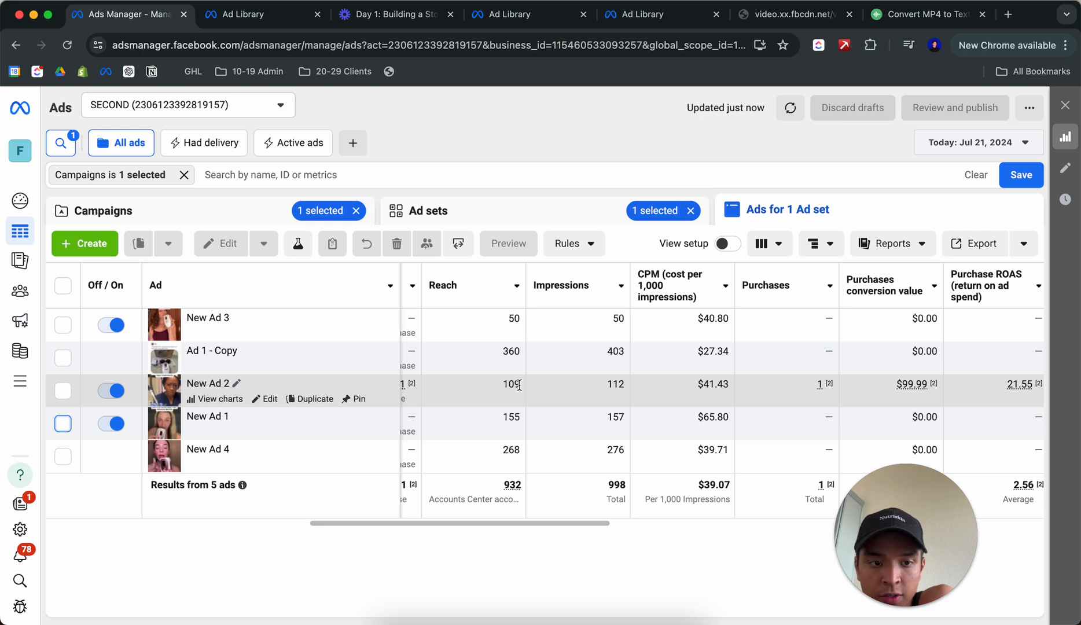
scroll(519, 385, "left", 10)
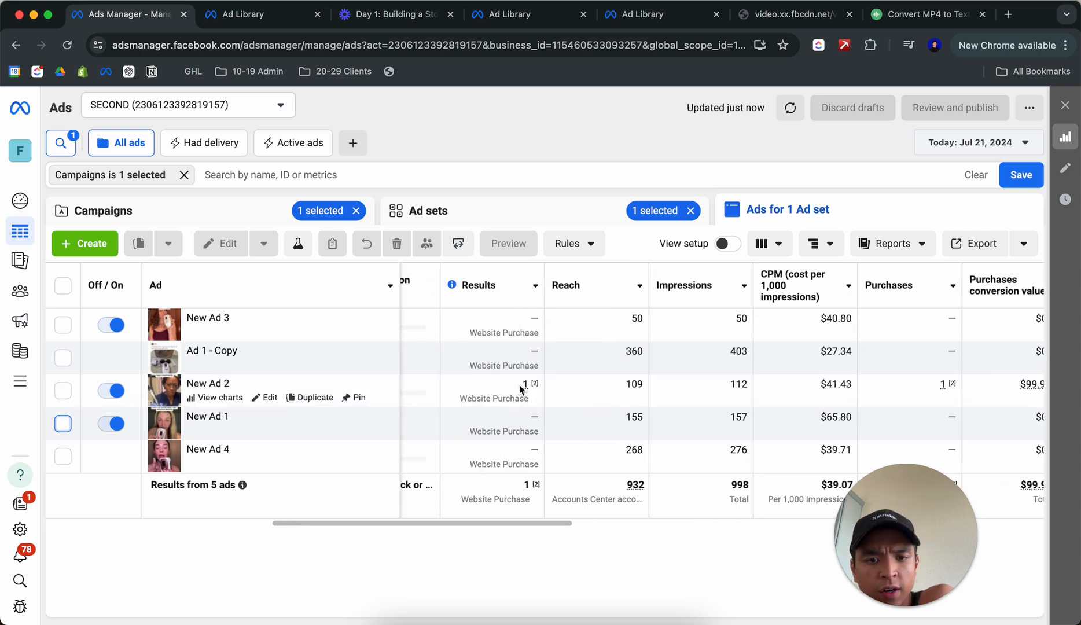
scroll(519, 384, "left", 2)
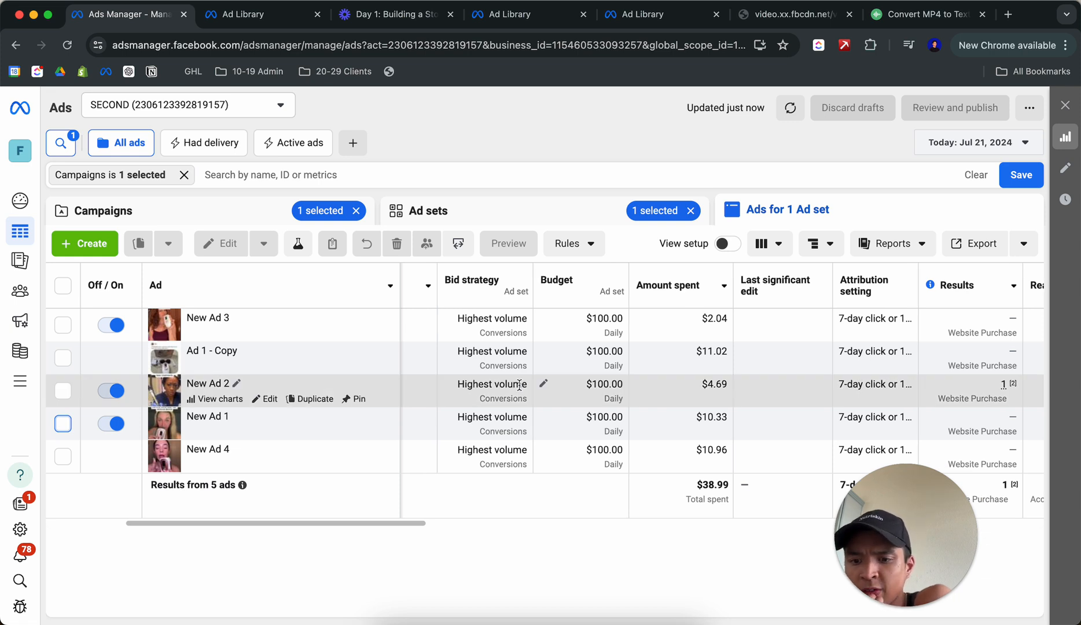
scroll(519, 385, "right", 20)
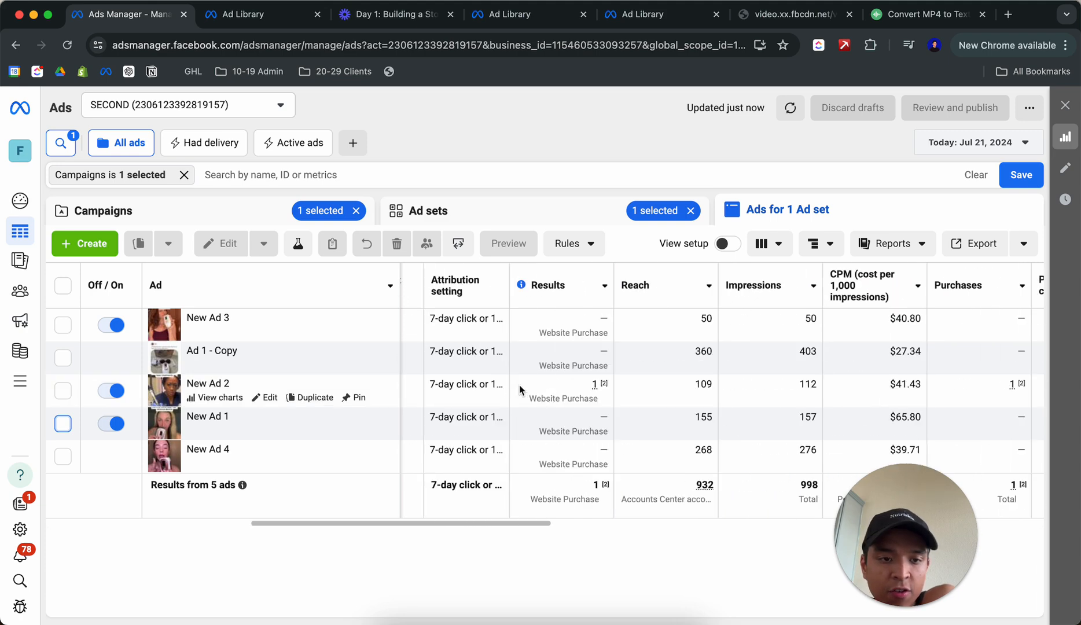
scroll(519, 385, "right", 10)
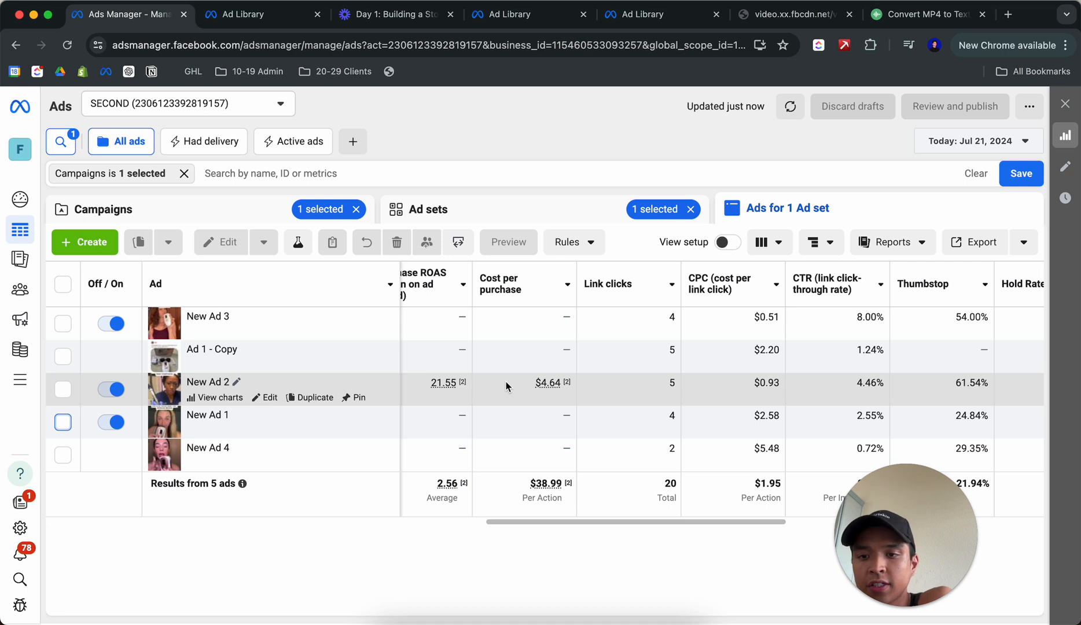
scroll(506, 382, "right", 10)
left_click(769, 243)
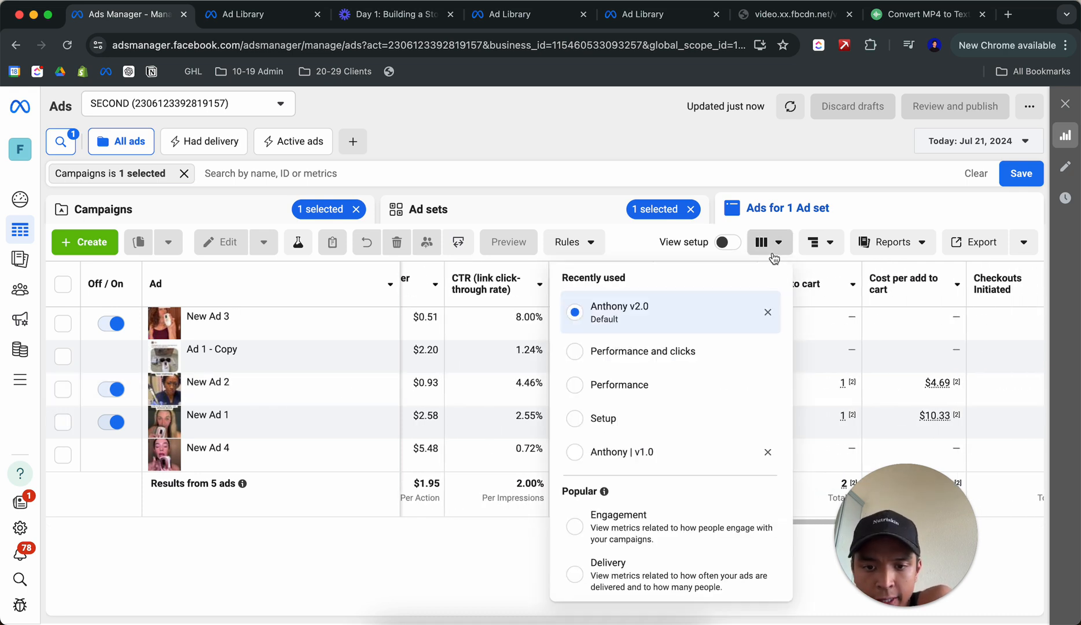
left_click(446, 560)
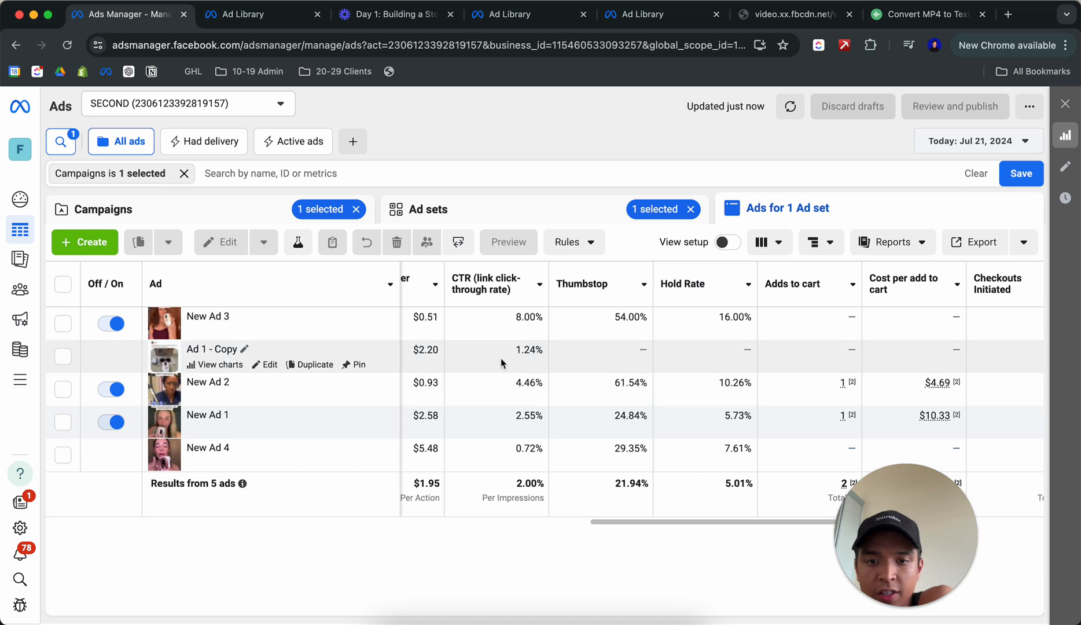
Preview New Ad 3, play and pause its Facebook Feed video, and close the preview
left_click(62, 323)
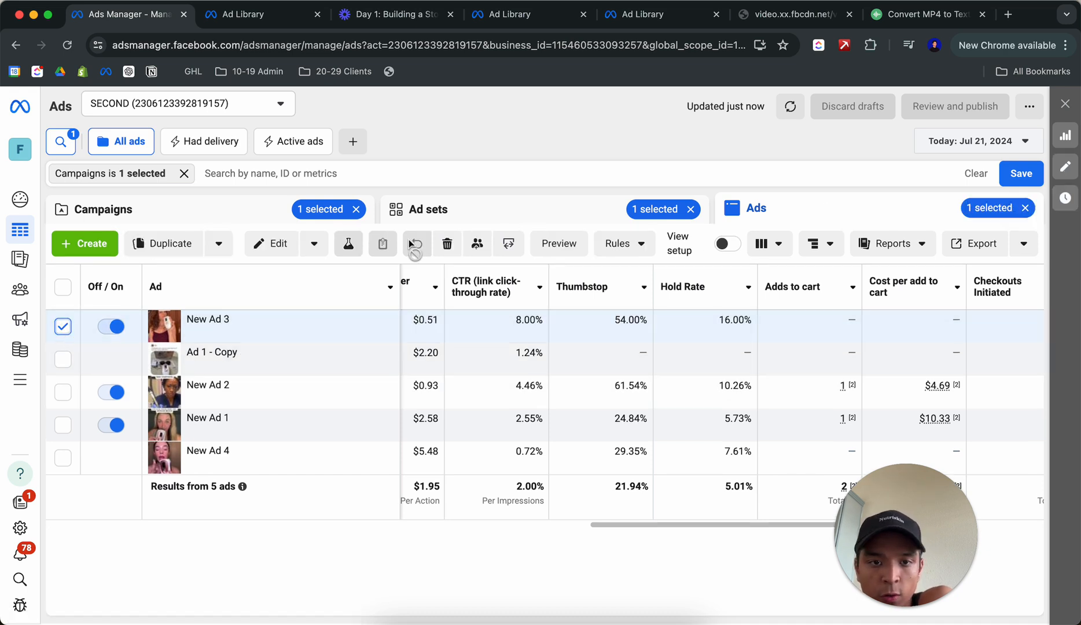
left_click(559, 245)
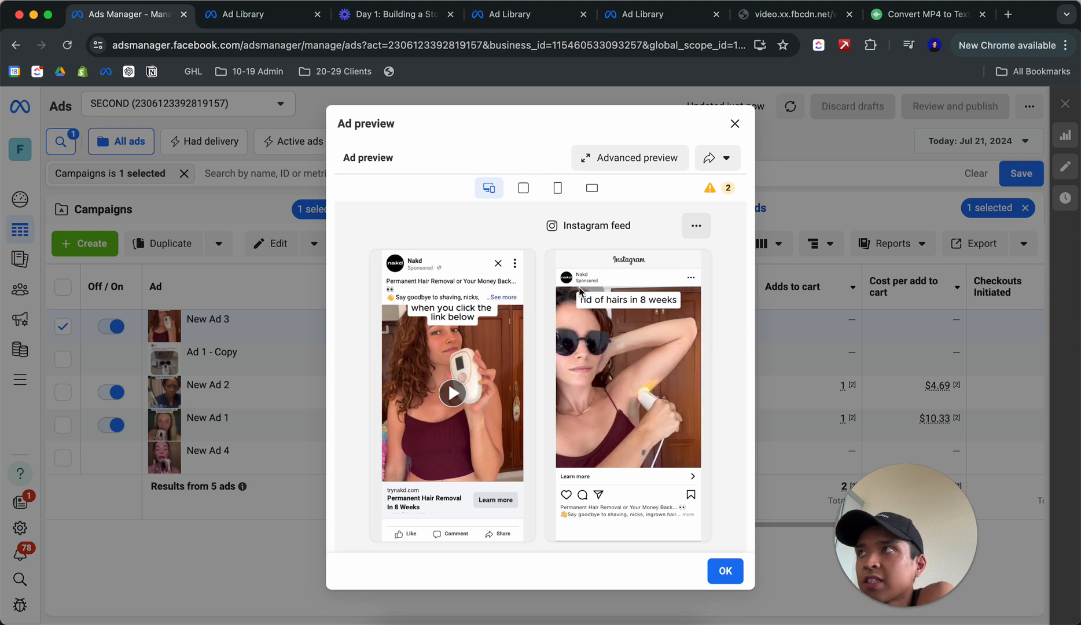
left_click(452, 395)
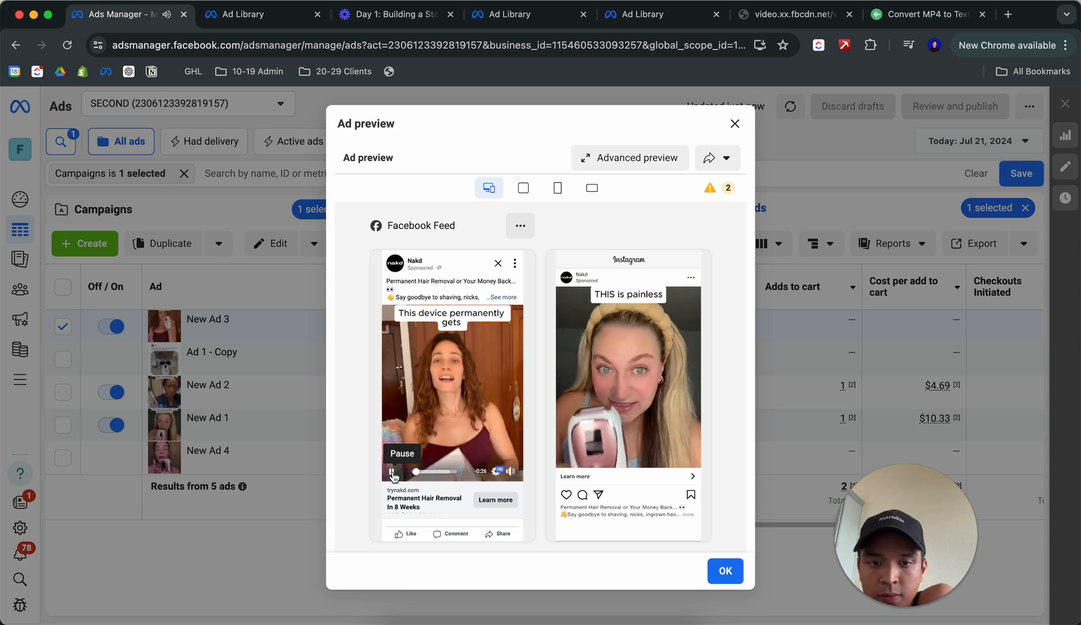
left_click(392, 473)
left_click(227, 491)
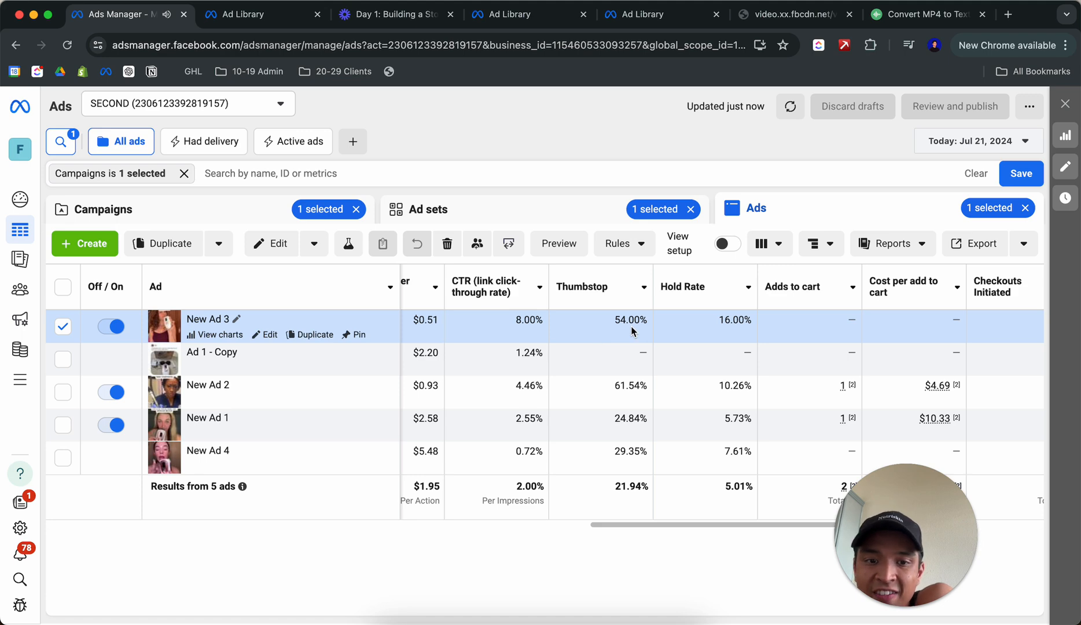
Examine New Ad 3's reach, click, thumbstop and hold-rate metrics, deselect it, and compare the ads' purchase and add-to-cart figures
scroll(632, 331, "left", 15)
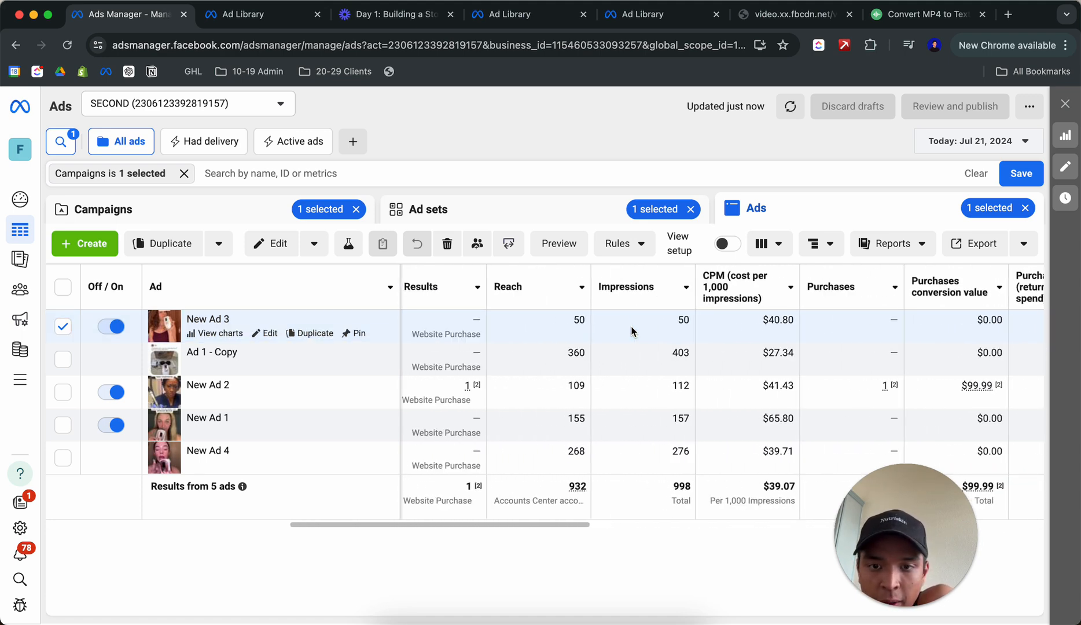
scroll(632, 331, "right", 10)
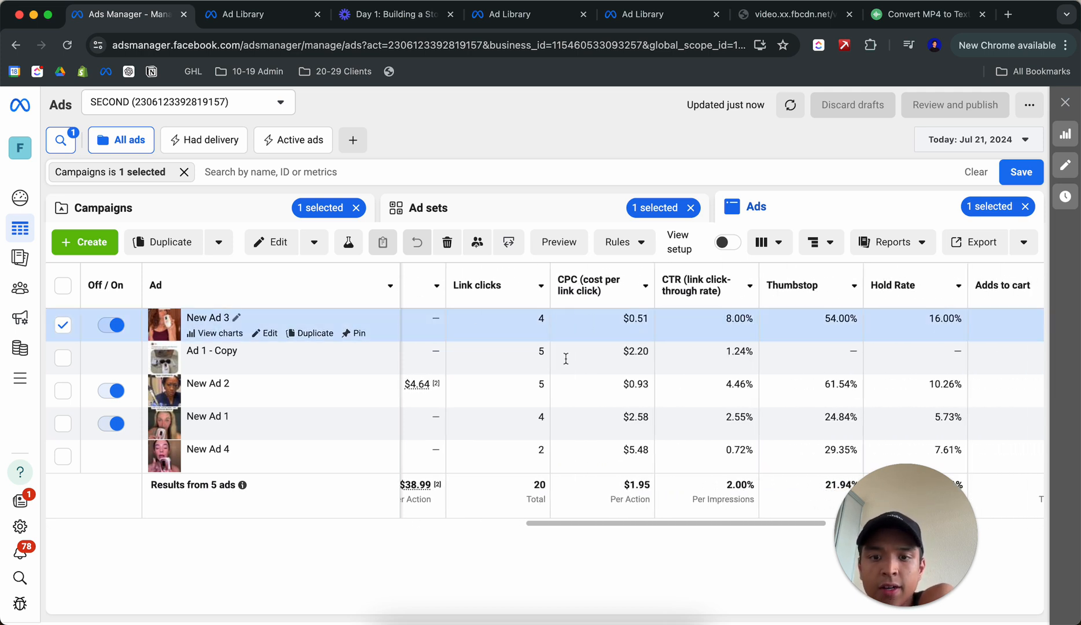
scroll(652, 408, "right", 6)
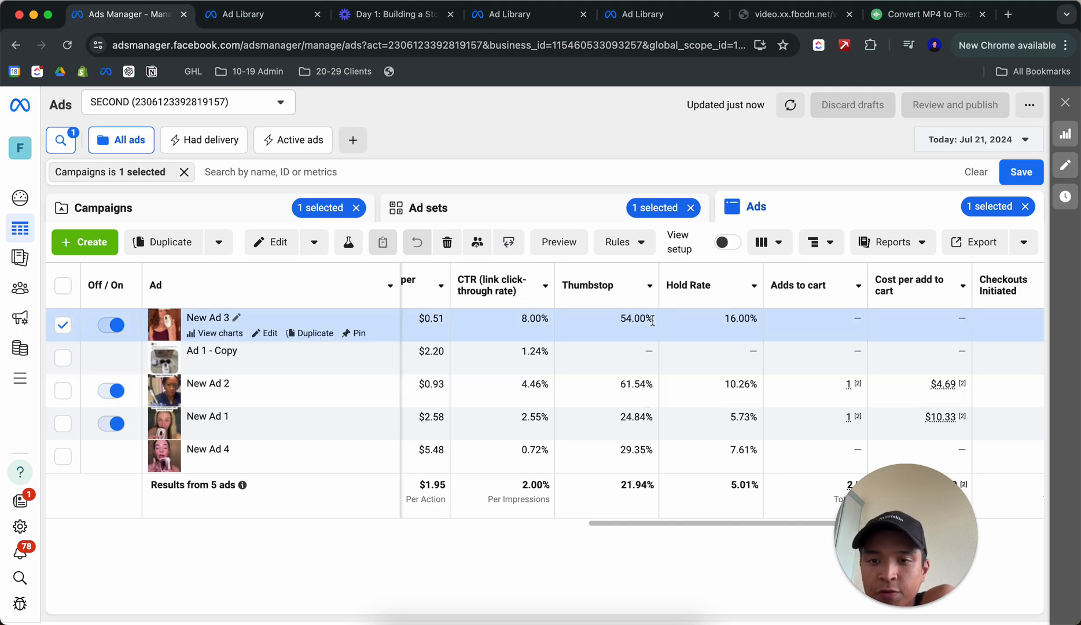
scroll(652, 320, "left", 12)
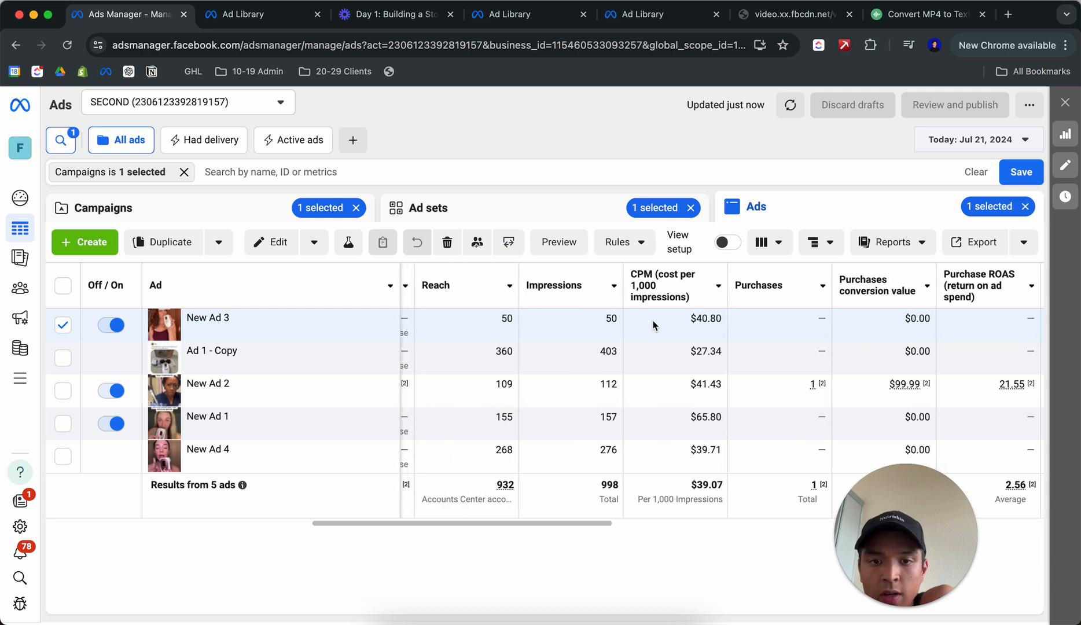
left_click(63, 325)
scroll(603, 393, "right", 10)
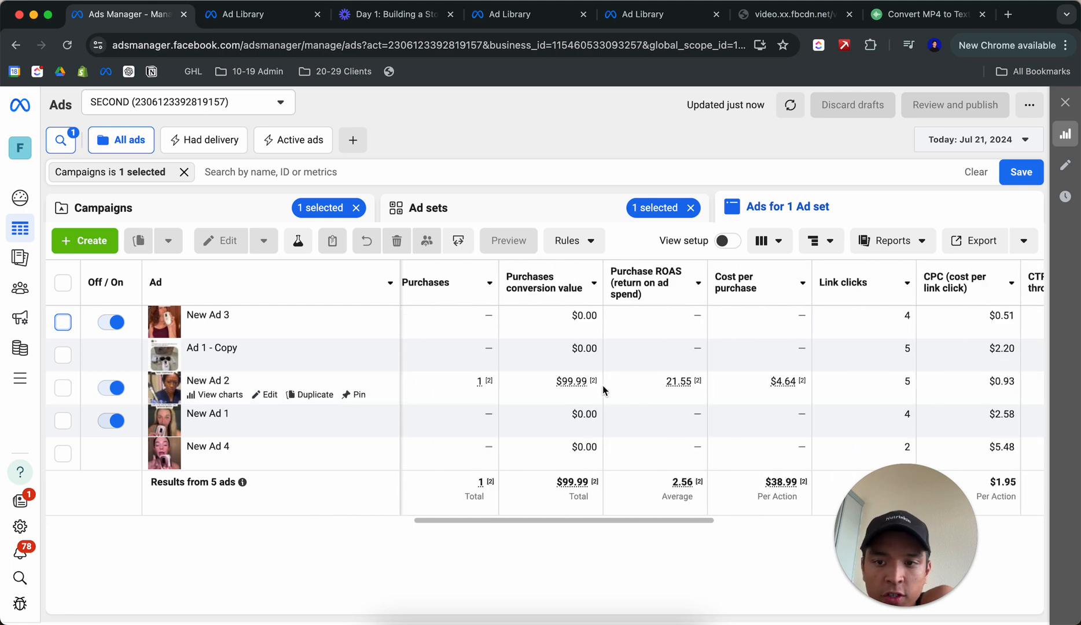
scroll(604, 394, "right", 5)
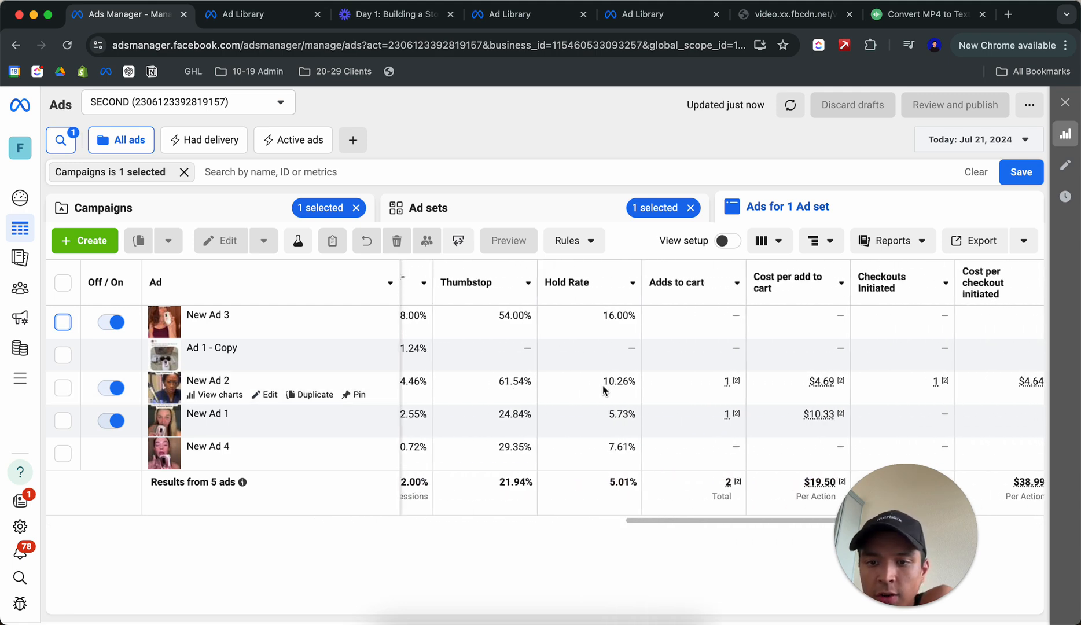
Customize the ad table's columns and add the Video average play time metric
left_click(763, 240)
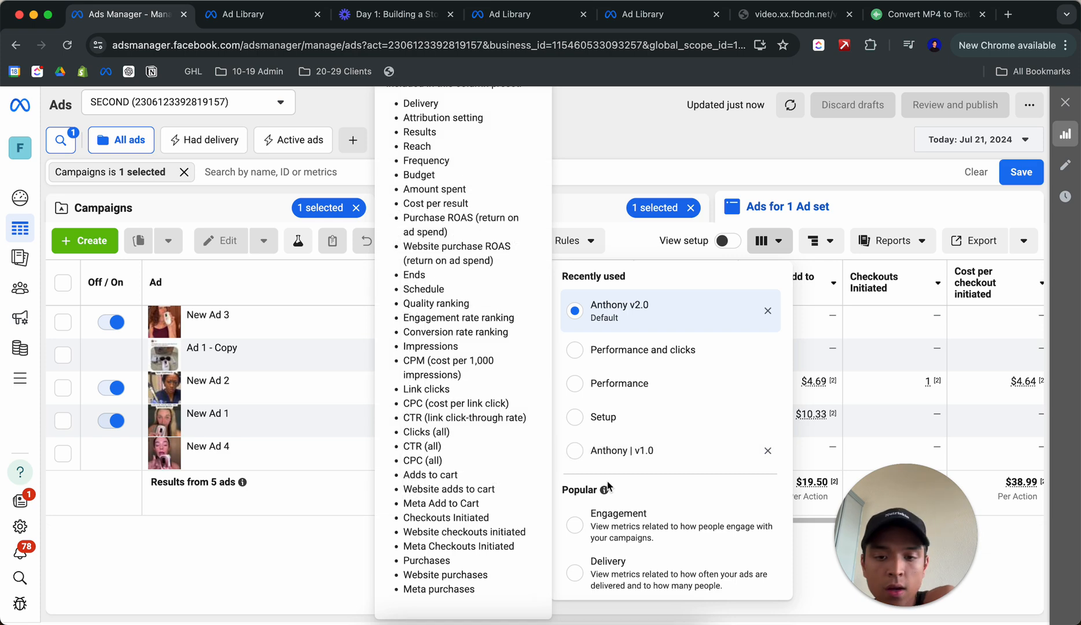
scroll(606, 480, "down", 3)
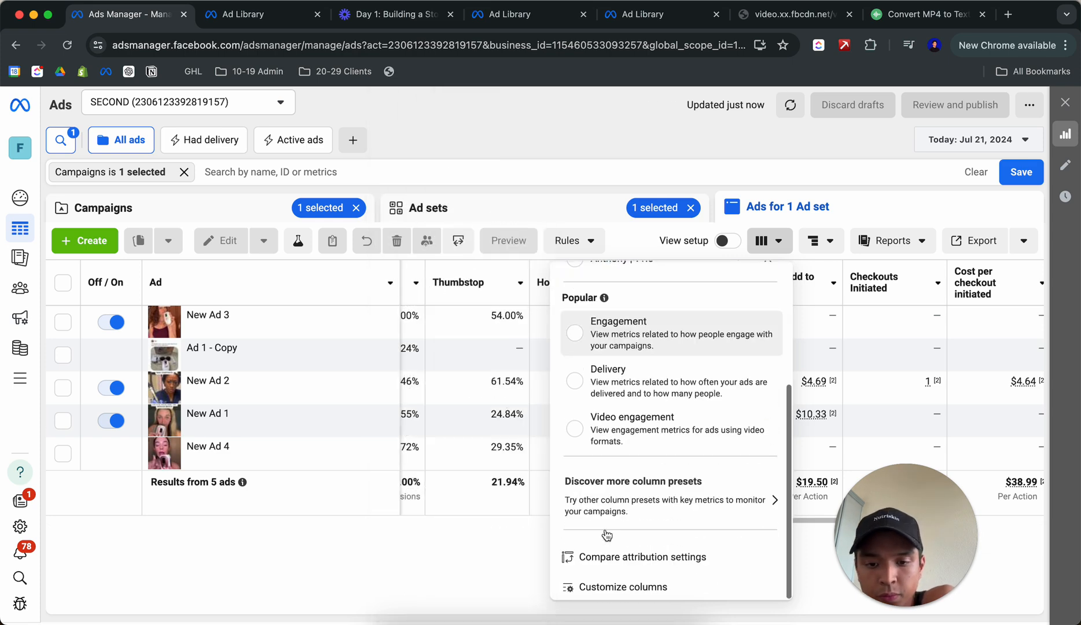
left_click(615, 586)
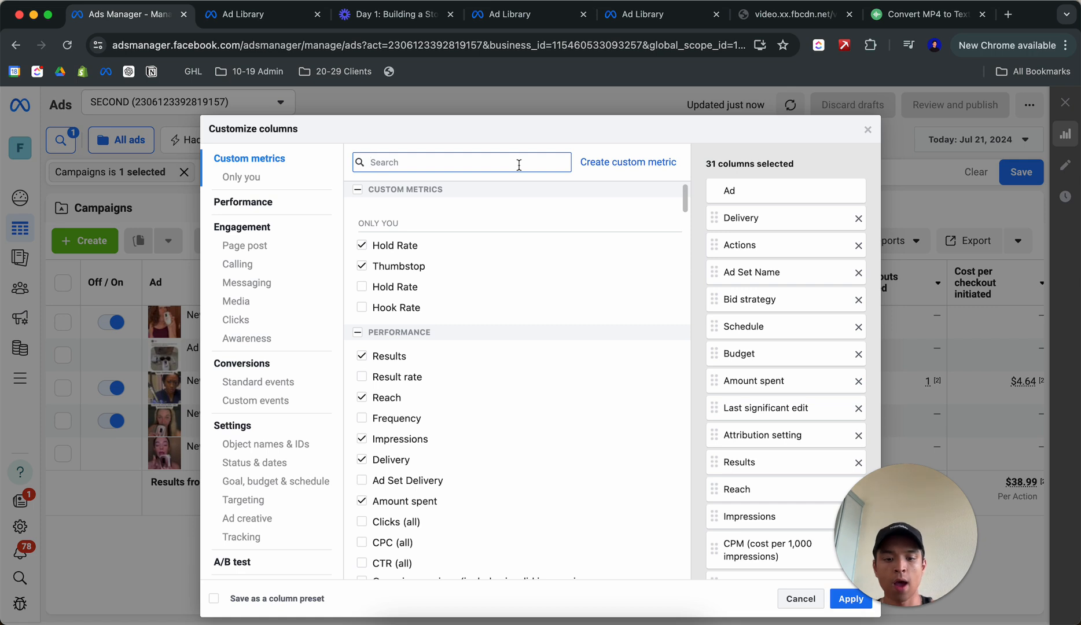
type("avera")
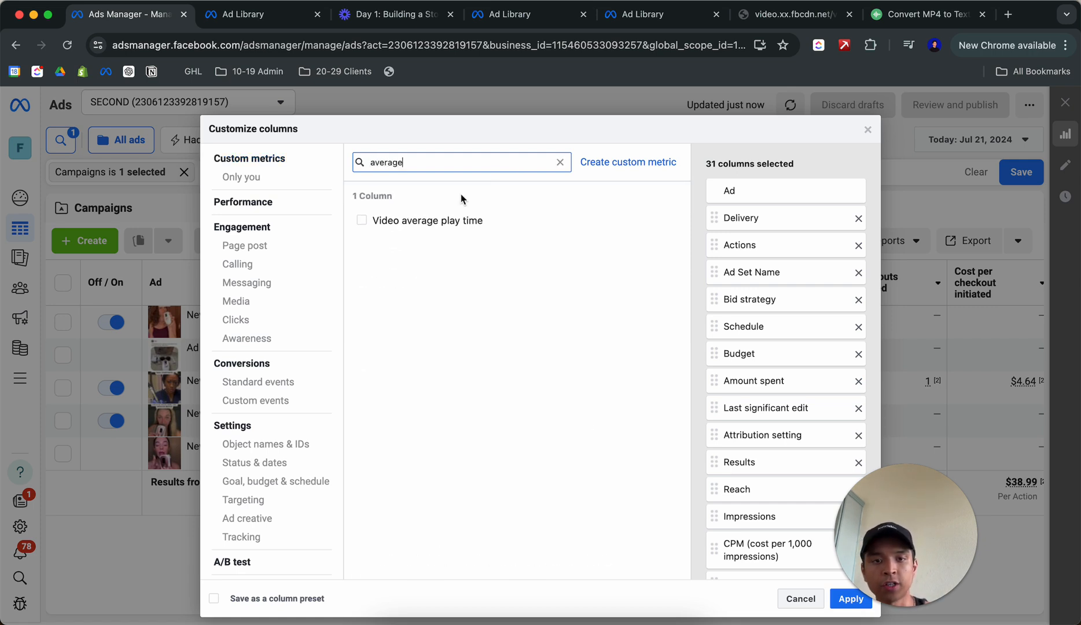
type("ge")
left_click(382, 221)
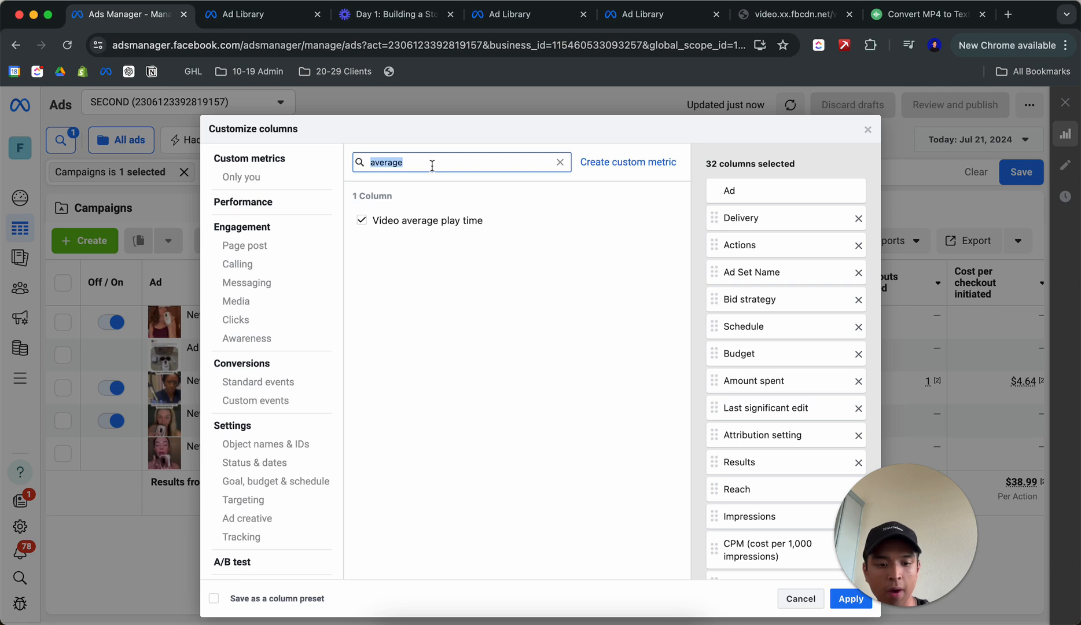
Add the Video plays at 25%, 50%, 75% and 100% metrics to the column selection
type("25")
left_click(395, 218)
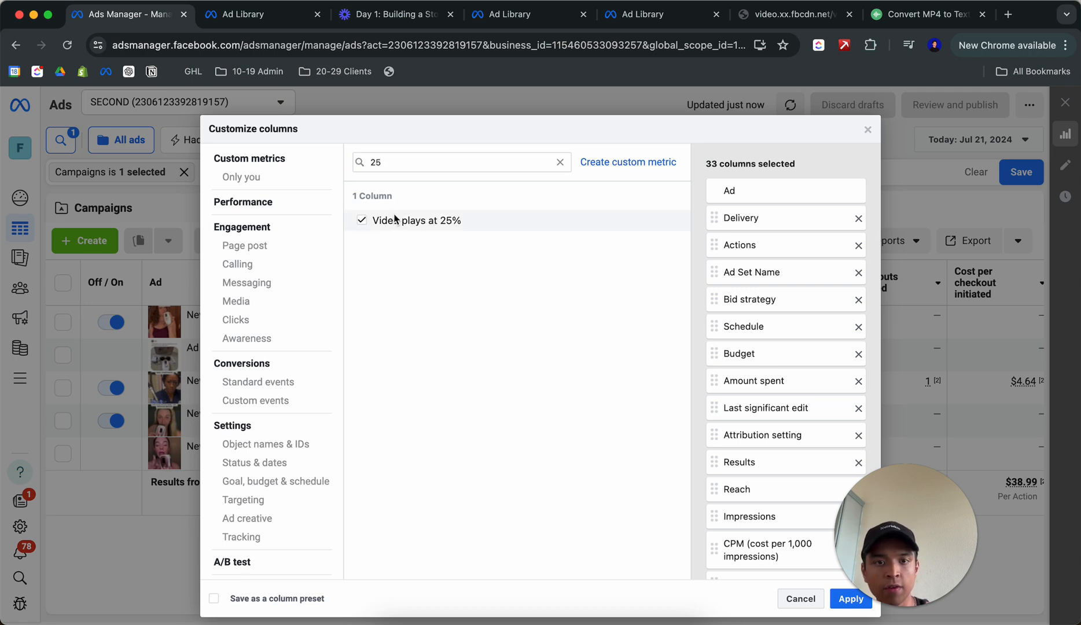
left_click(395, 162)
key("BackSpace")
key("BackSpace")
type("75")
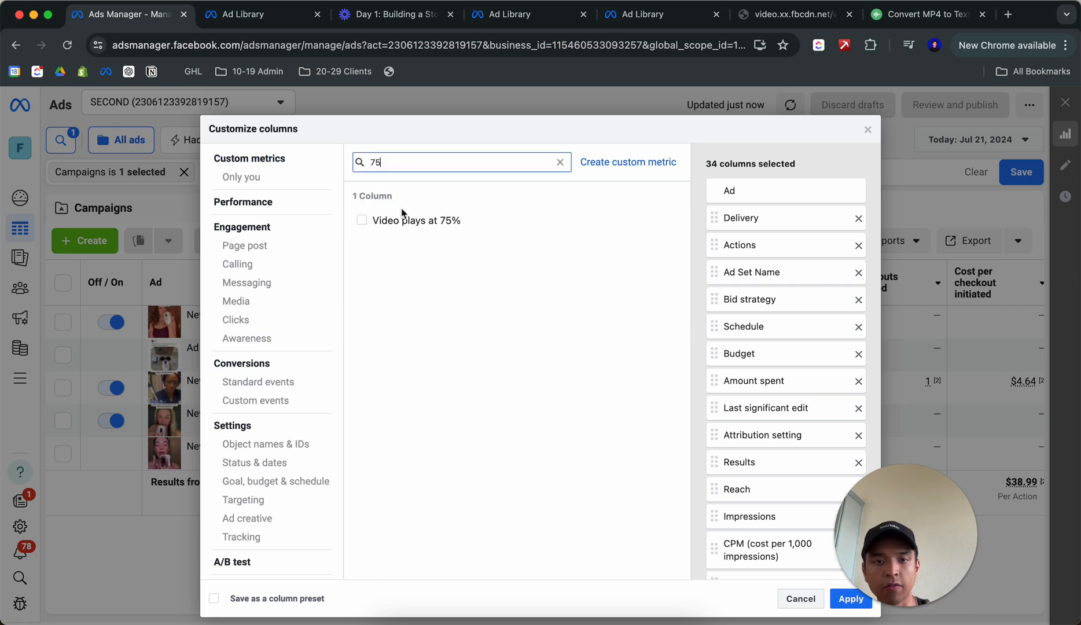
left_click(402, 219)
left_click(400, 162)
key("BackSpace")
key("BackSpace")
type("100")
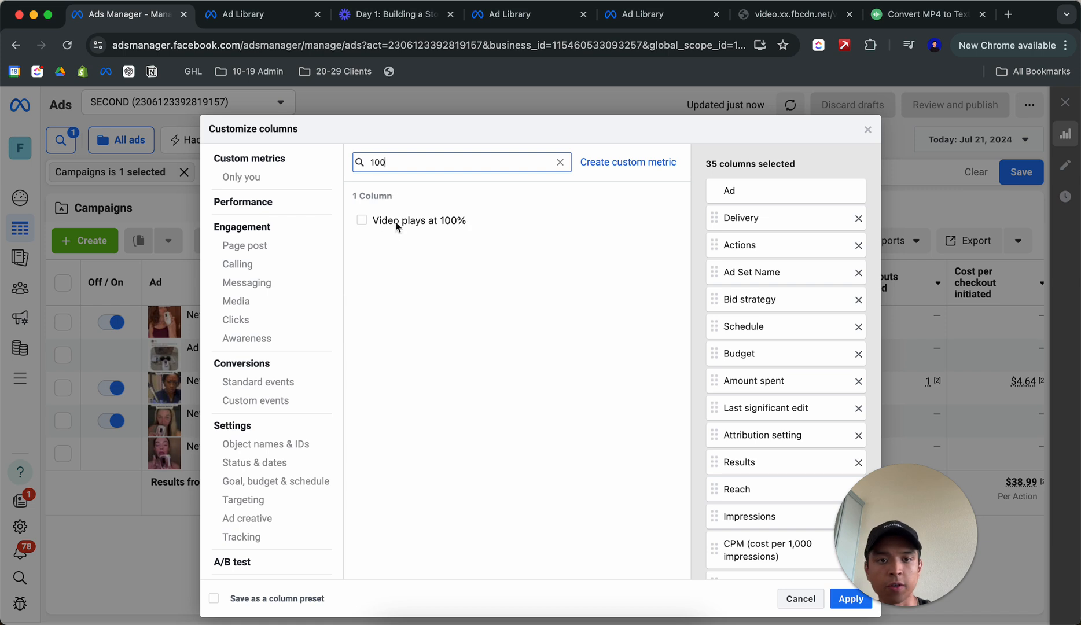
left_click(397, 224)
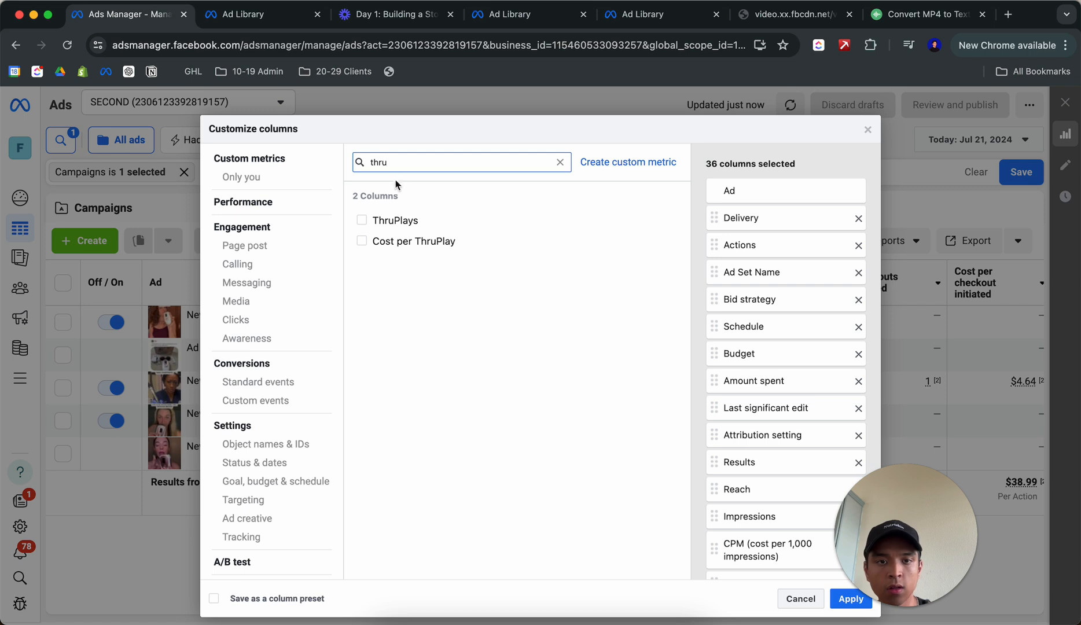
Add the ThruPlays metric, apply the customized columns, and review the ads' video play figures
left_click(395, 220)
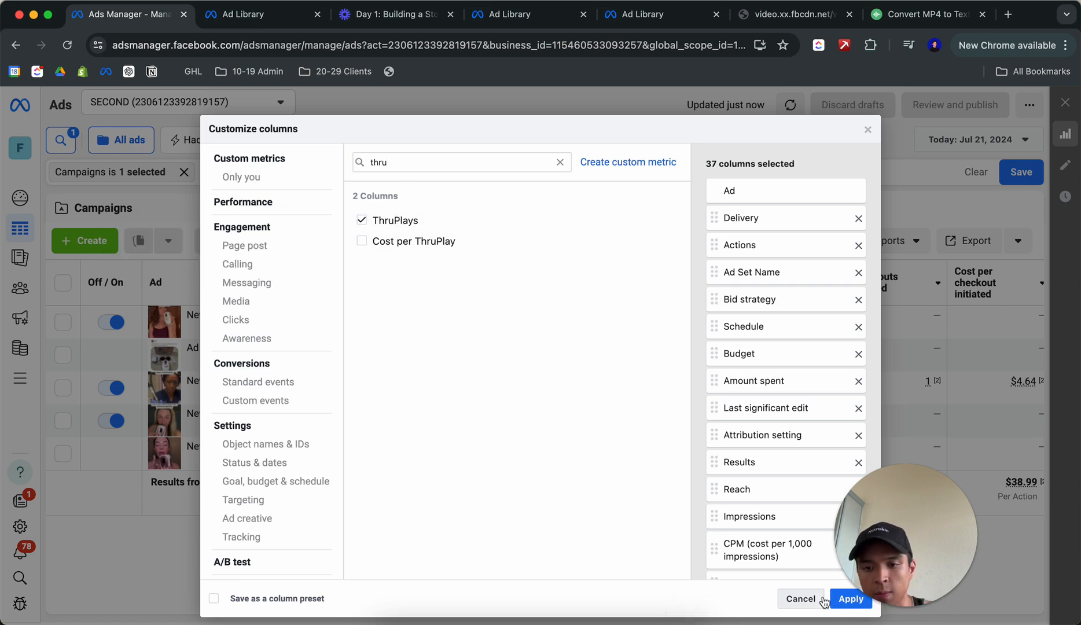
left_click_drag(876, 535, 922, 502)
left_click(848, 602)
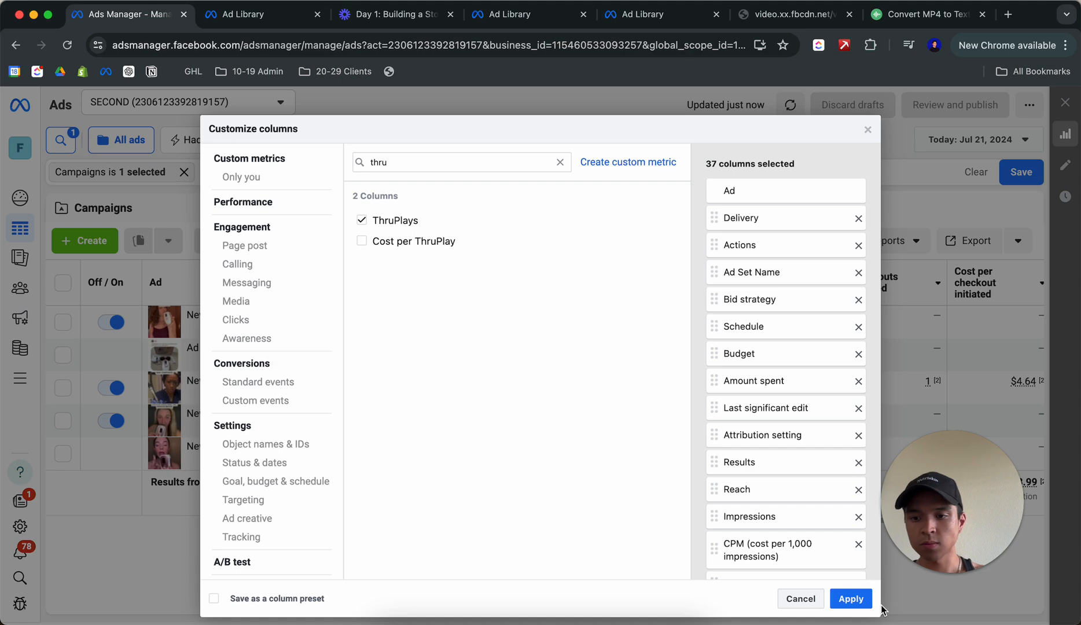
left_click(849, 598)
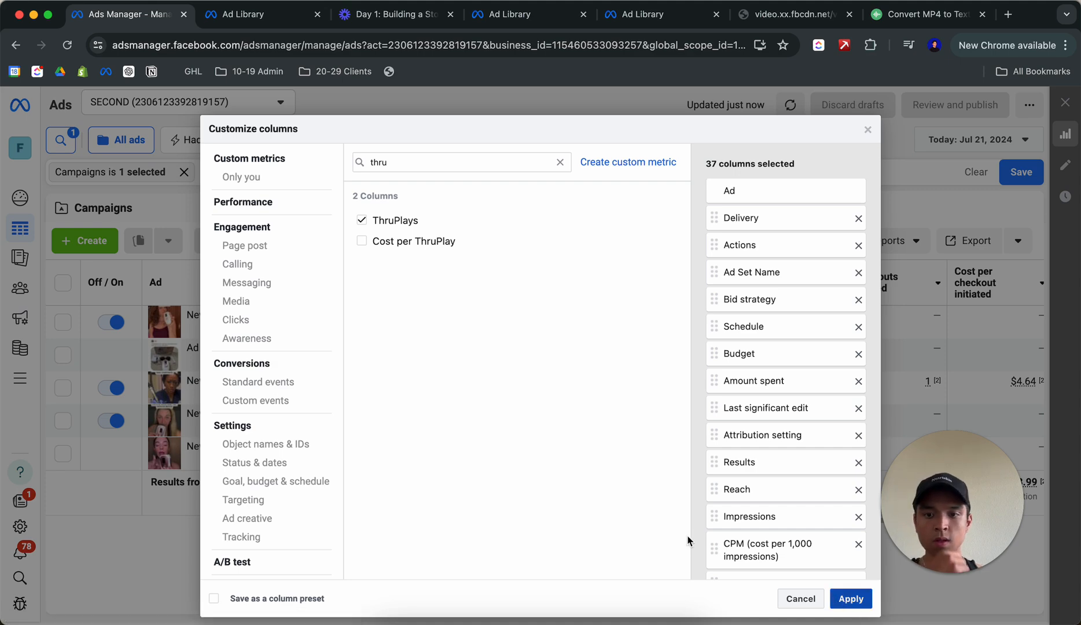
scroll(691, 422, "right", 5)
scroll(691, 420, "right", 5)
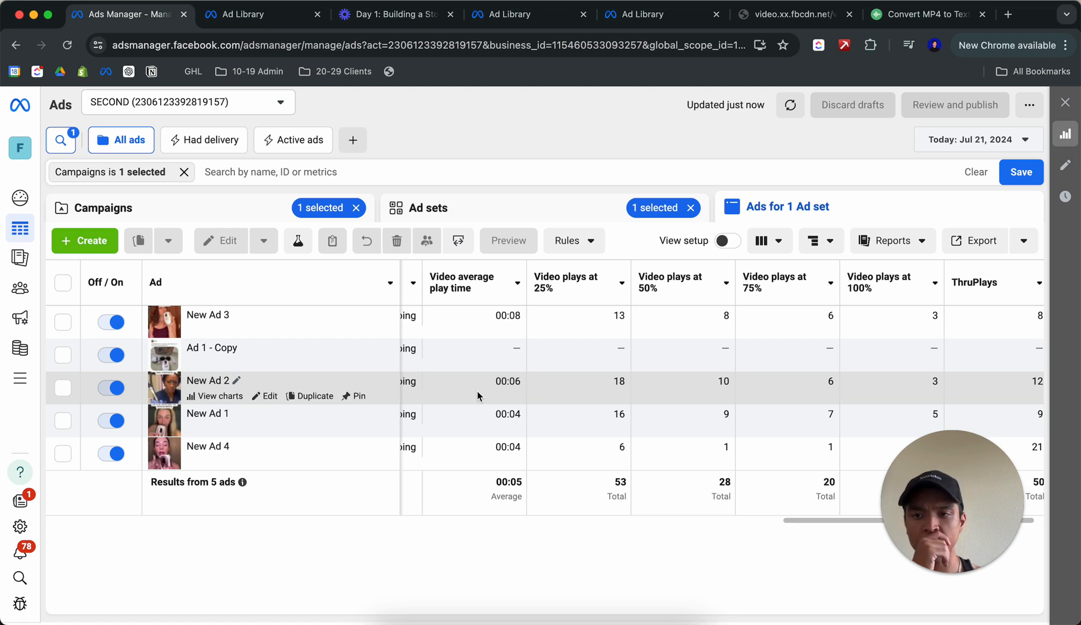
scroll(477, 391, "right", 1)
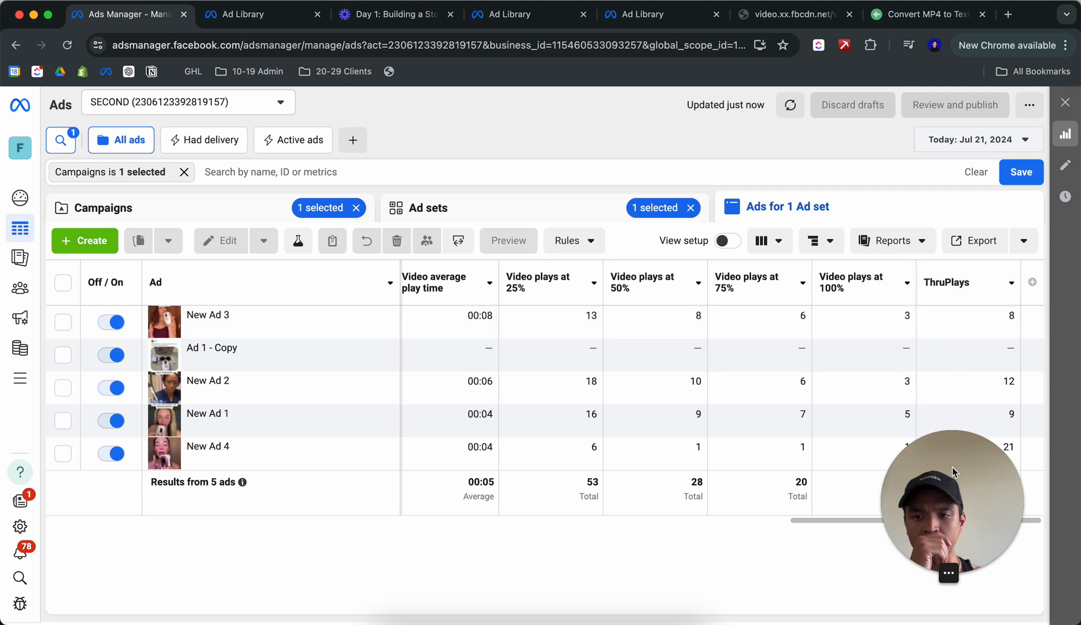
Add the Cost per ThruPlay metric to the custom columns and apply the change
left_click_drag(953, 471, 953, 534)
left_click(761, 241)
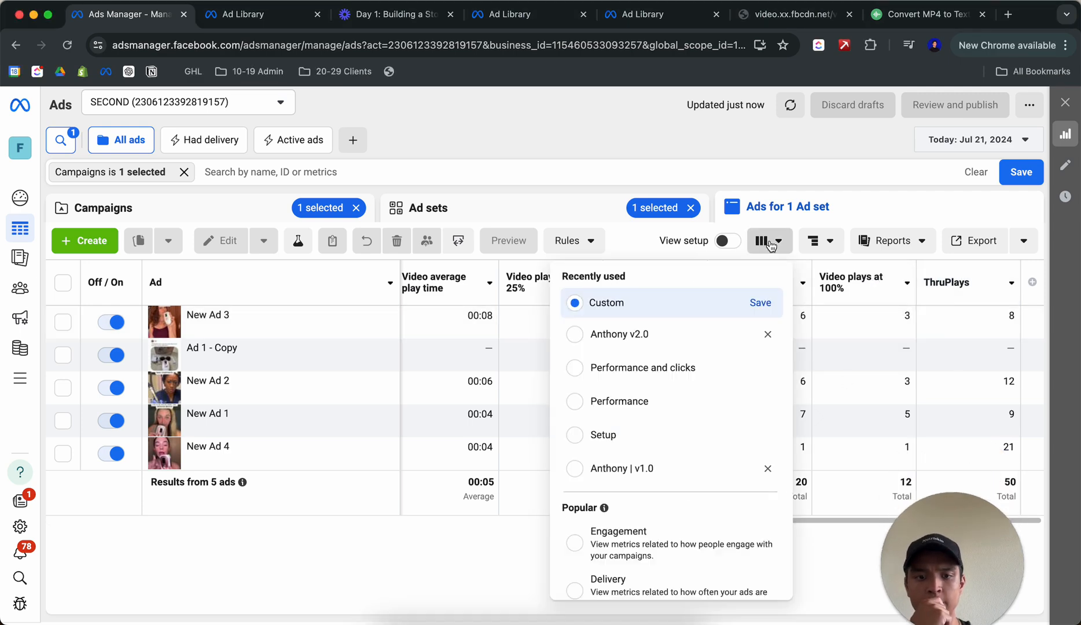
scroll(674, 532, "down", 4)
left_click(623, 587)
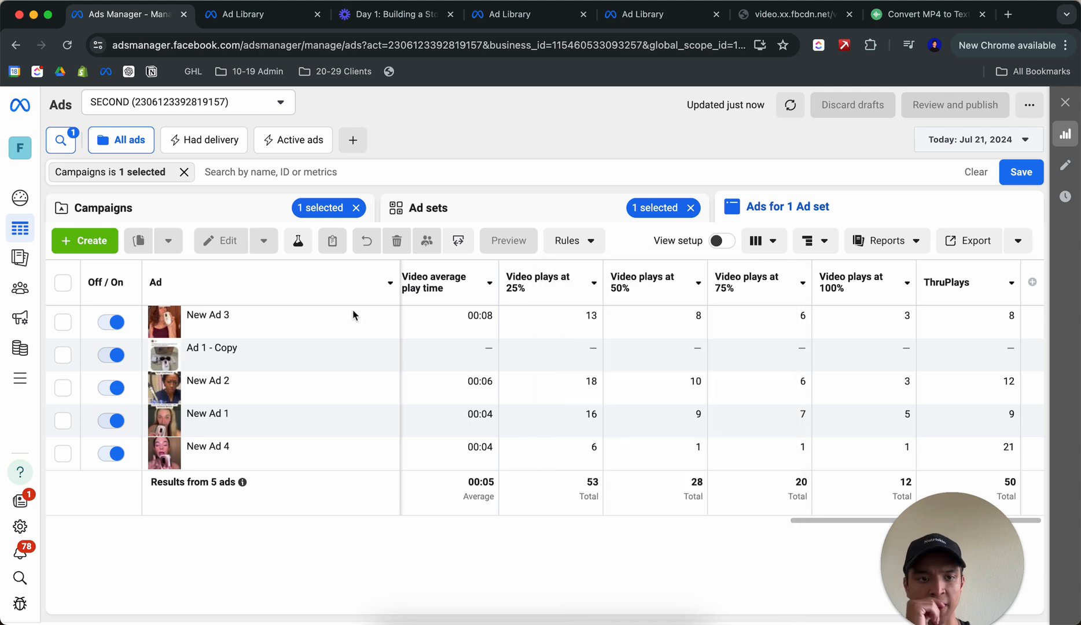
type("cost per")
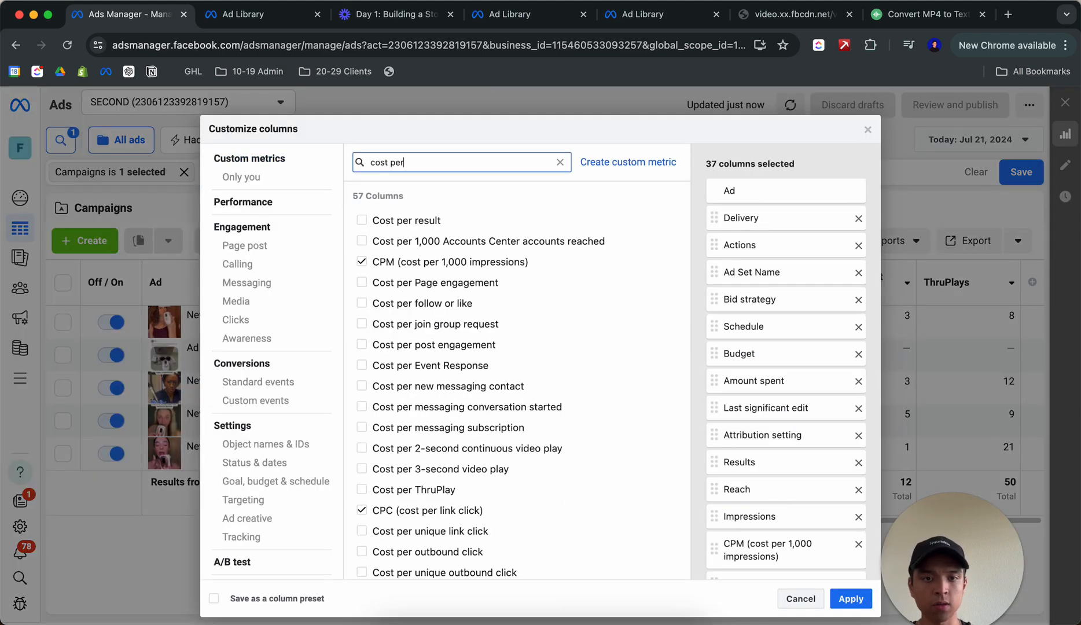
type(" thru")
left_click(394, 220)
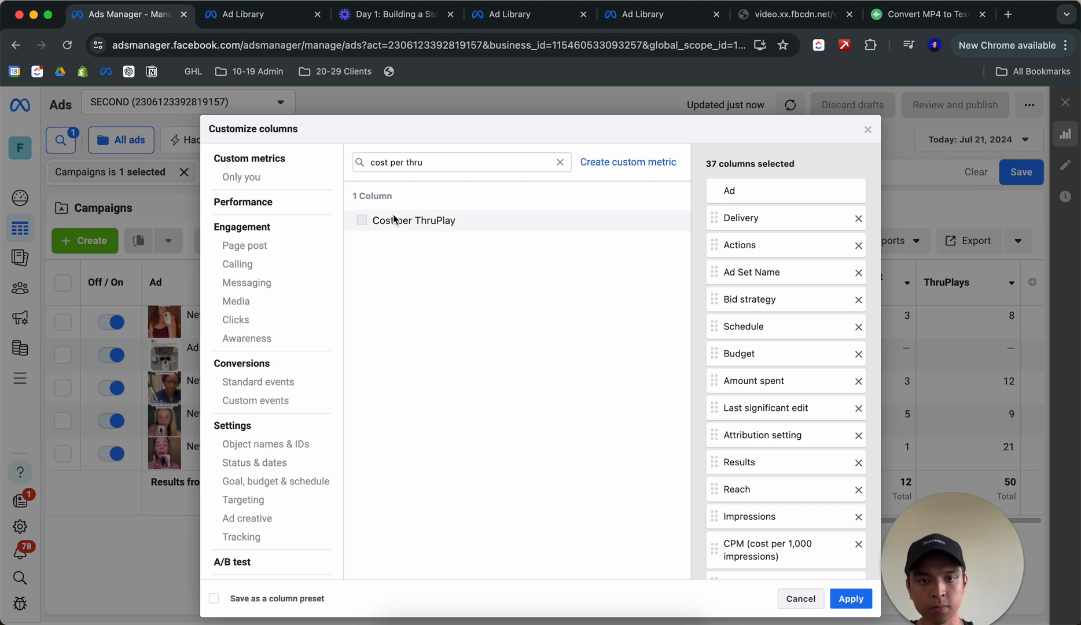
left_click(848, 598)
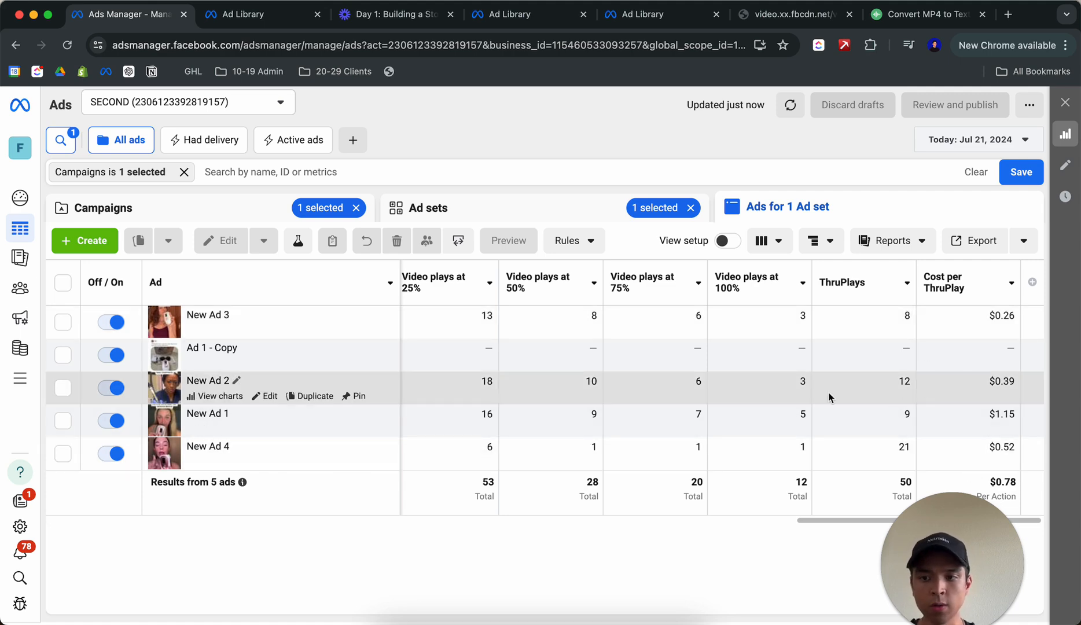
Compare the five ads' spend, CPM, purchase, click, thumbstop, hold-rate and add-to-cart metrics
scroll(694, 424, "left", 10)
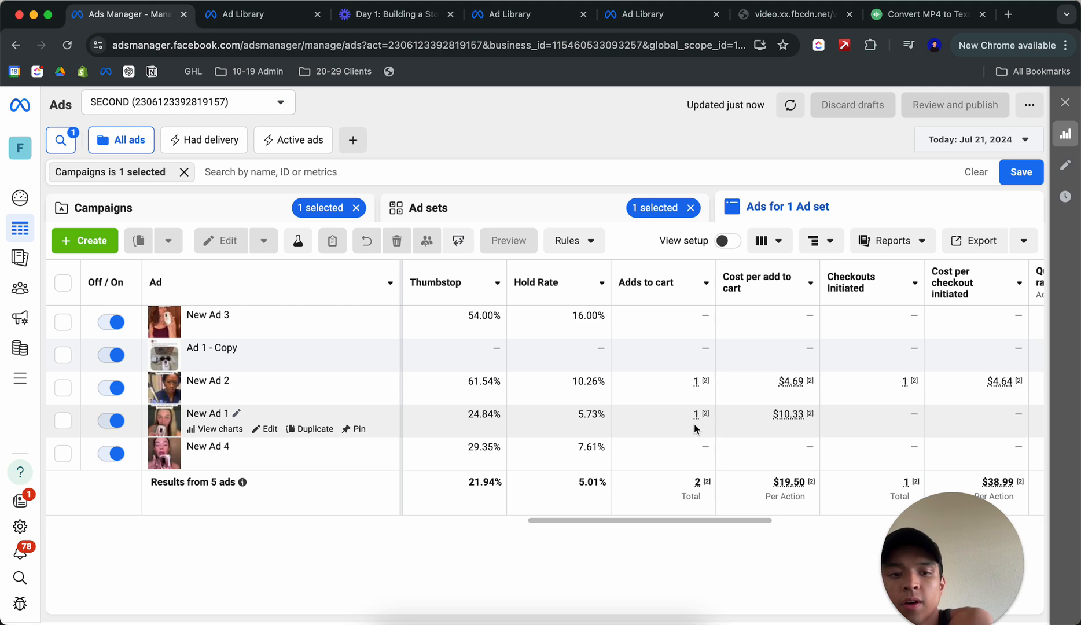
scroll(694, 427, "left", 10)
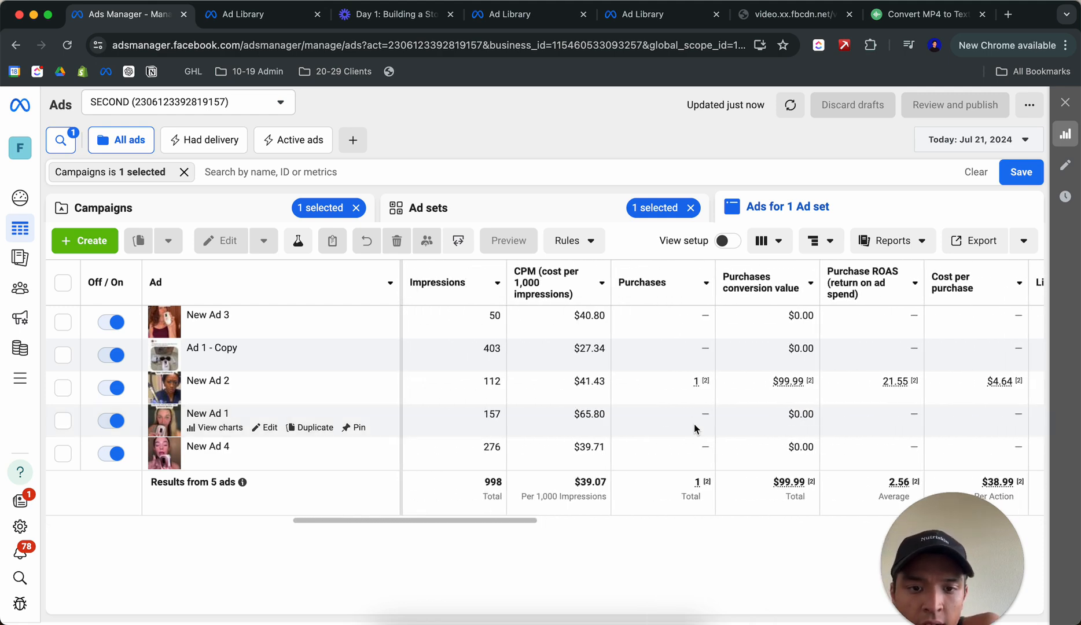
scroll(694, 427, "left", 5)
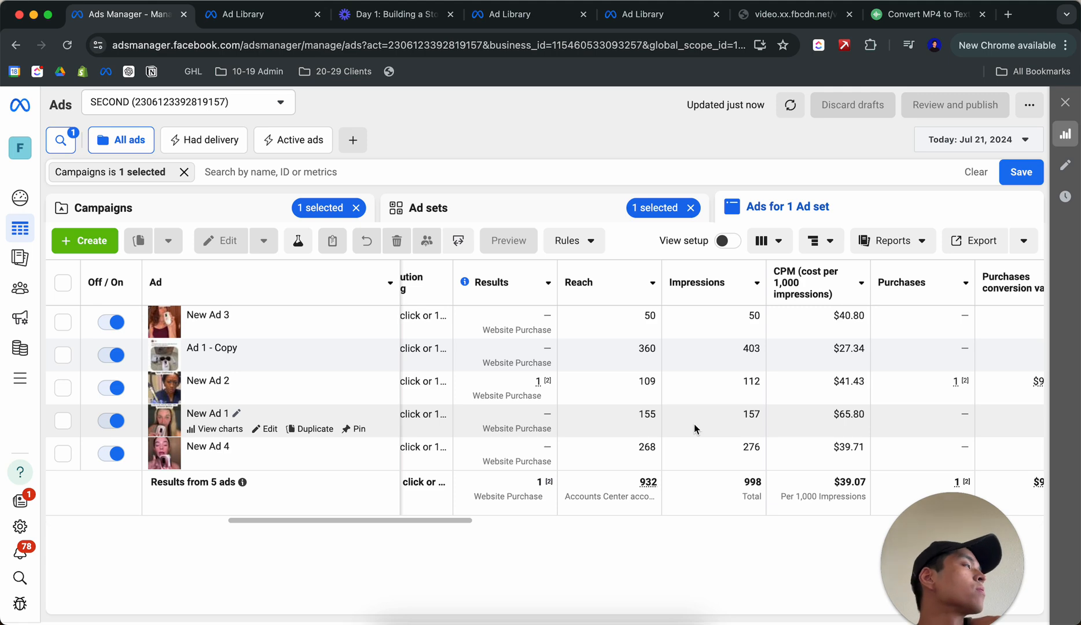
scroll(694, 424, "left", 5)
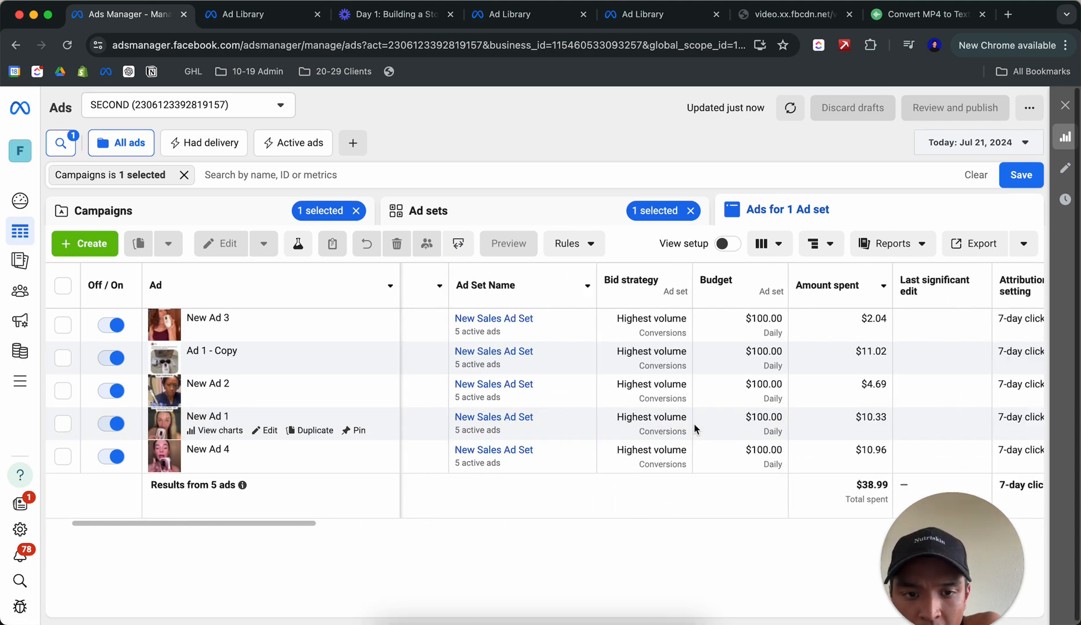
scroll(694, 424, "right", 10)
scroll(694, 424, "right", 8)
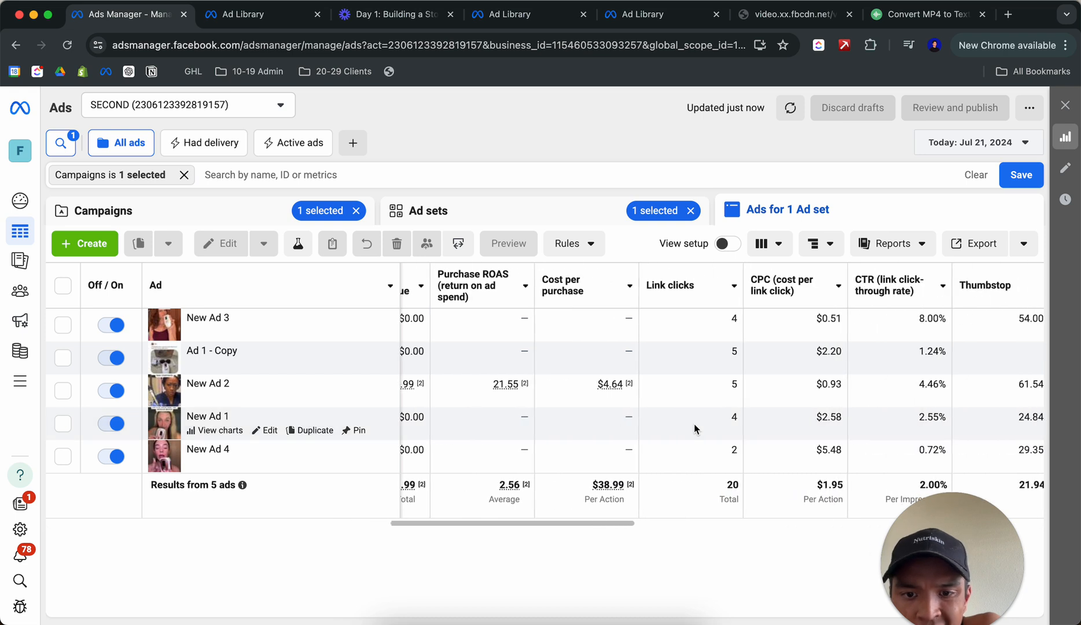
scroll(694, 427, "right", 6)
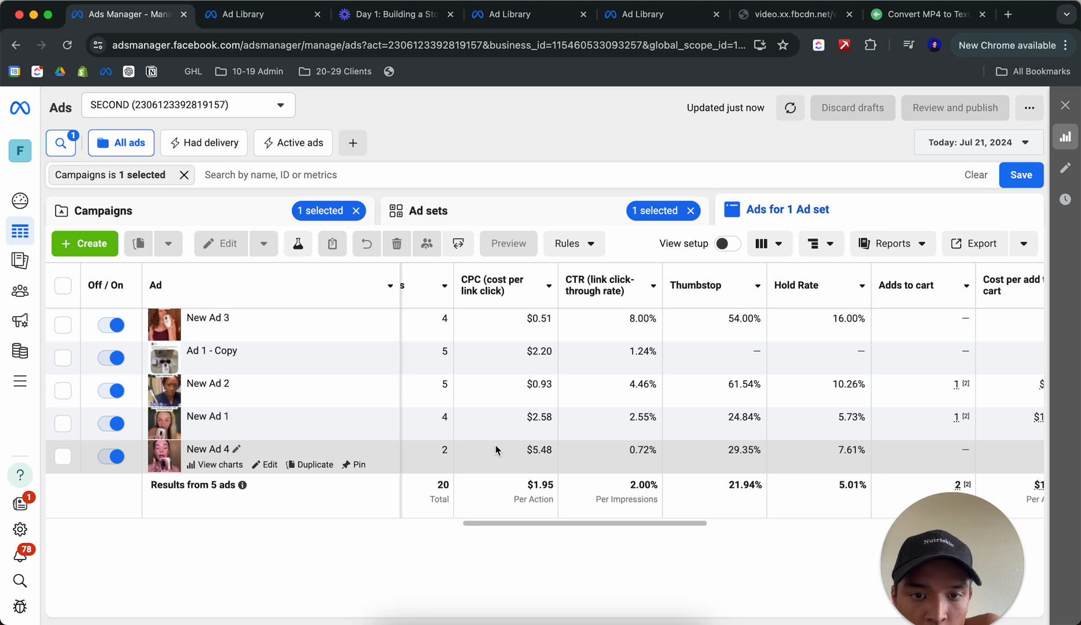
scroll(437, 396, "right", 10)
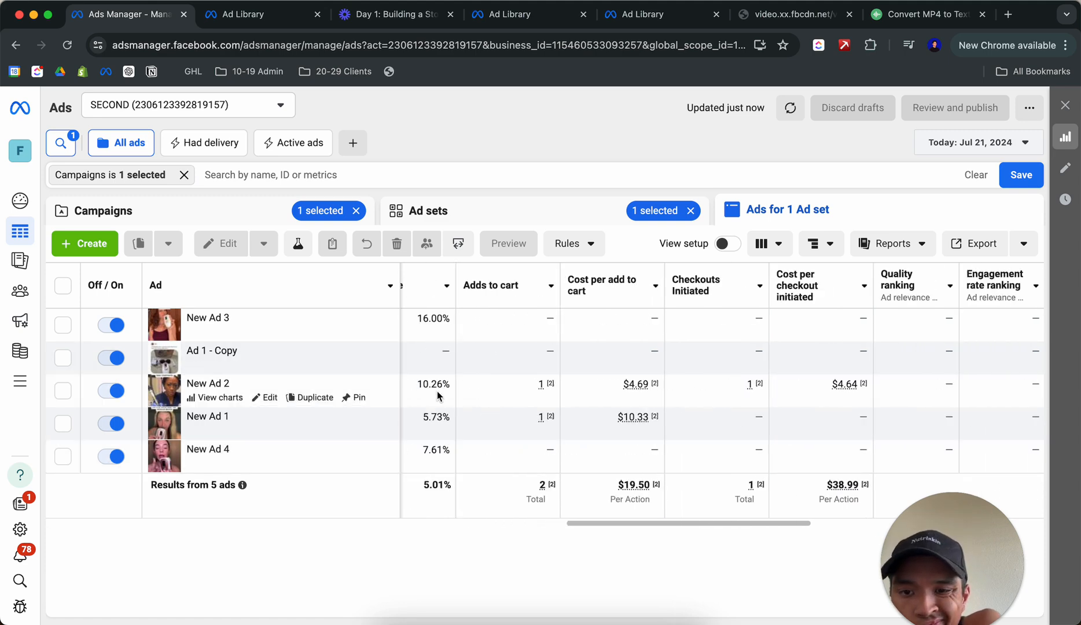
scroll(437, 396, "left", 10)
scroll(436, 391, "left", 5)
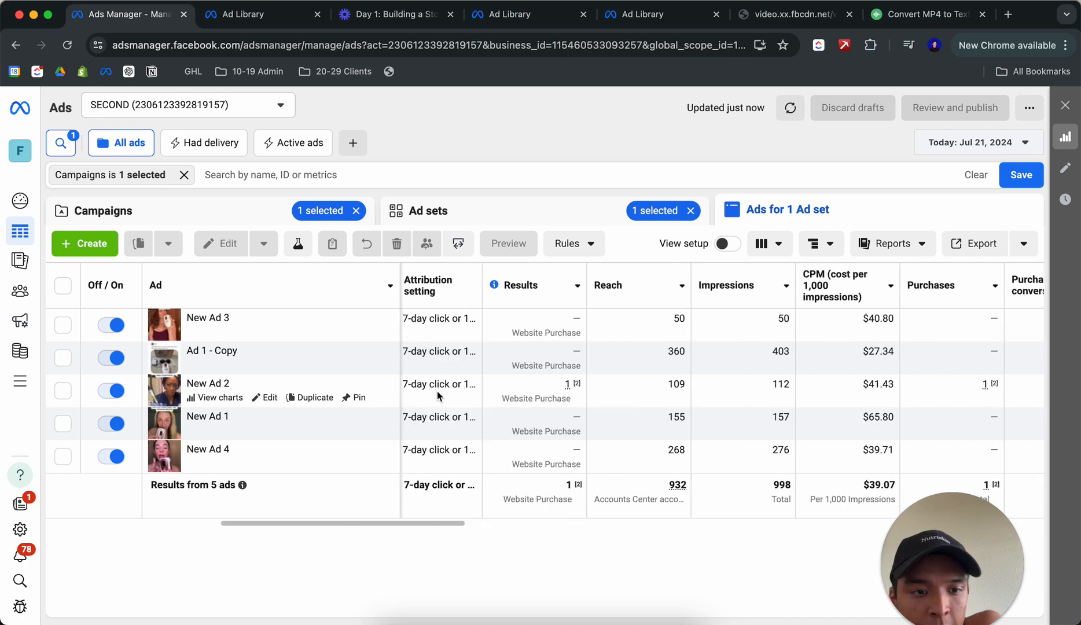
scroll(467, 401, "left", 4)
scroll(468, 400, "right", 5)
scroll(467, 400, "right", 5)
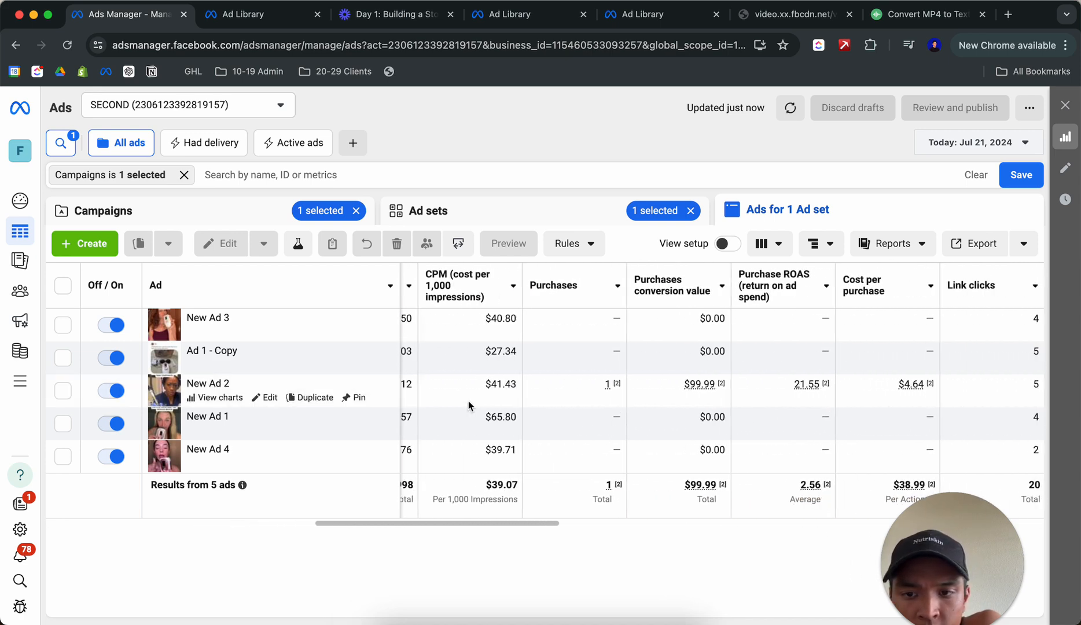
Select New Ad 2 and New Ad 3 and set them to duplicate into a new campaign named "ASC | Sales"
left_click(62, 390)
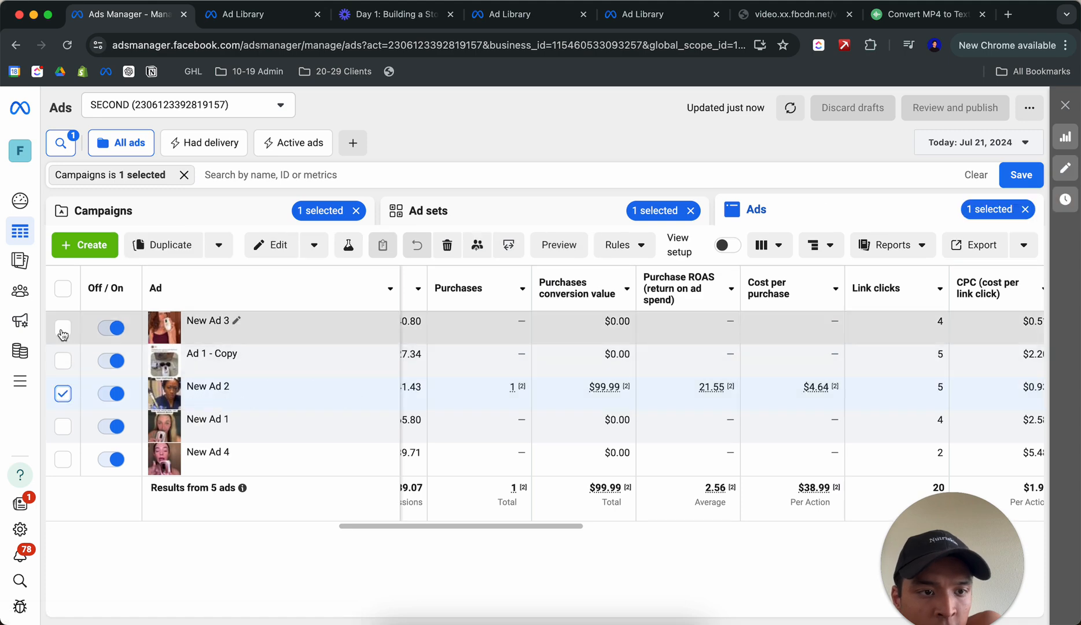
left_click(62, 325)
left_click(168, 245)
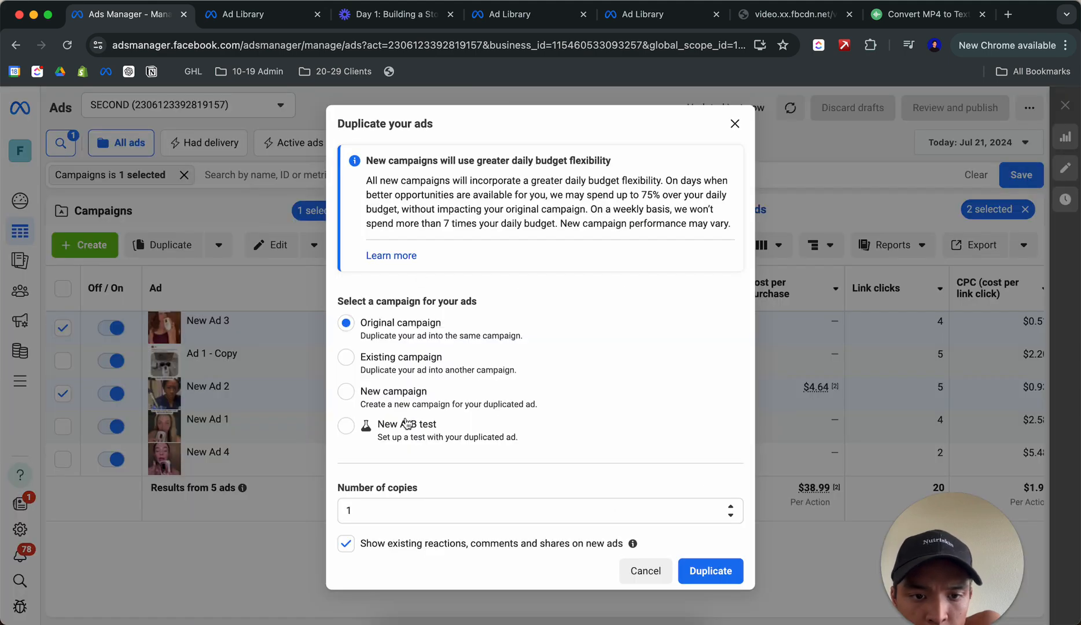
left_click(428, 404)
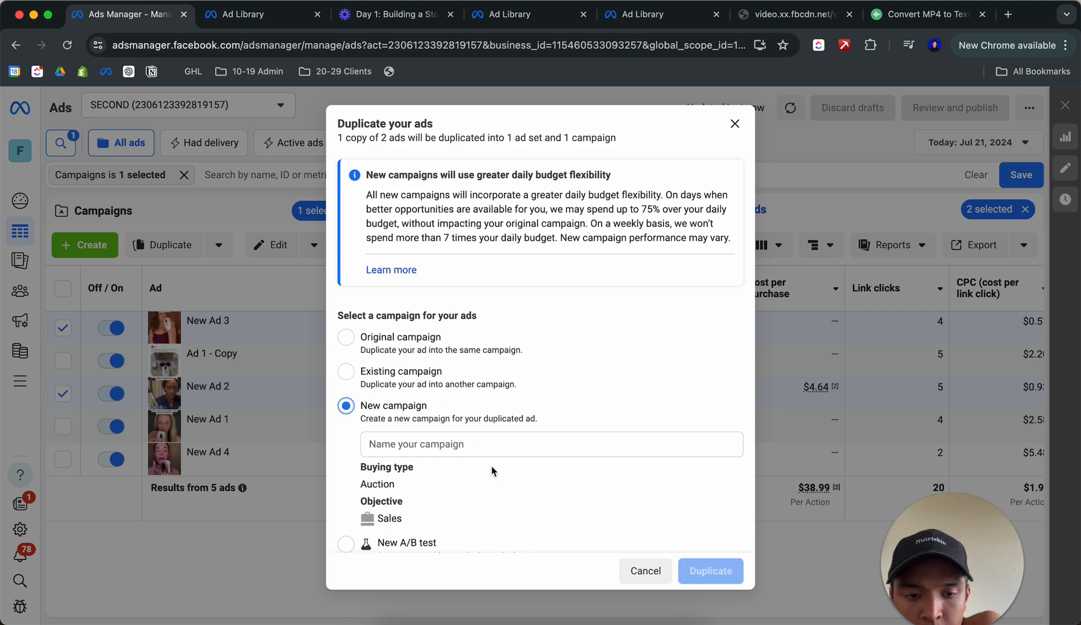
scroll(495, 457, "down", 4)
left_click(507, 208)
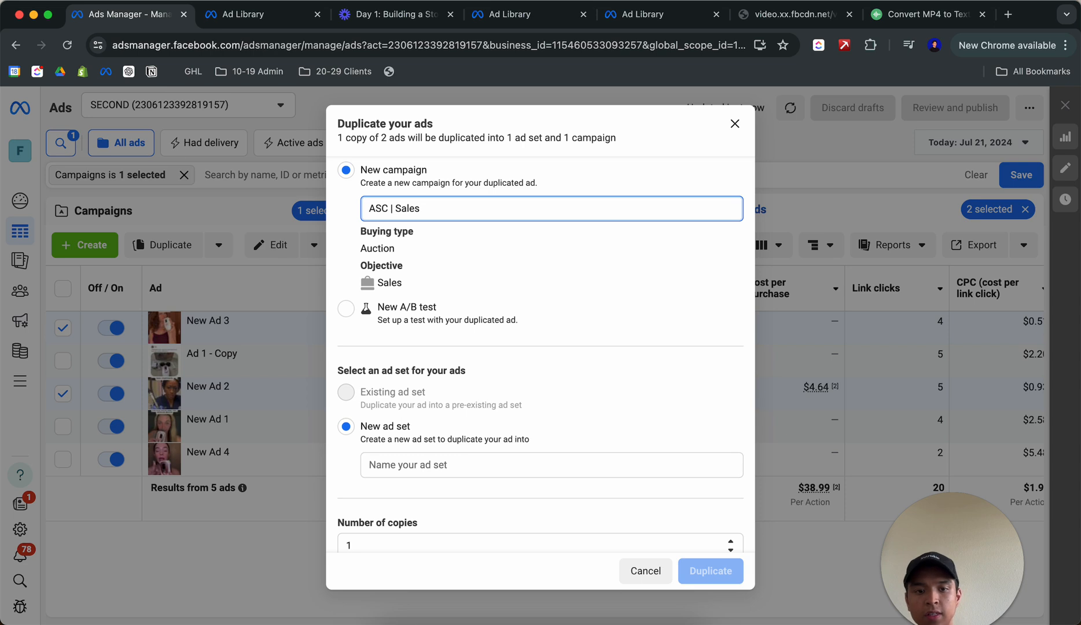
Name the duplicates' new ad set "New Ad Set" and turn off showing existing reactions, comments and shares on the new ads
left_click(579, 463)
type("New Ad Set")
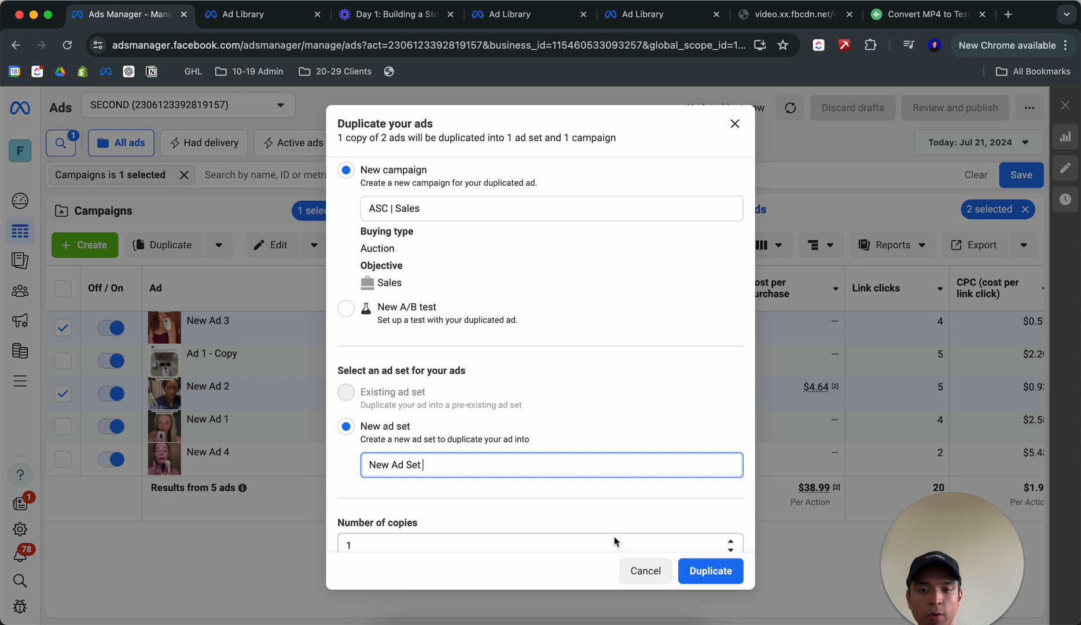
left_click(641, 499)
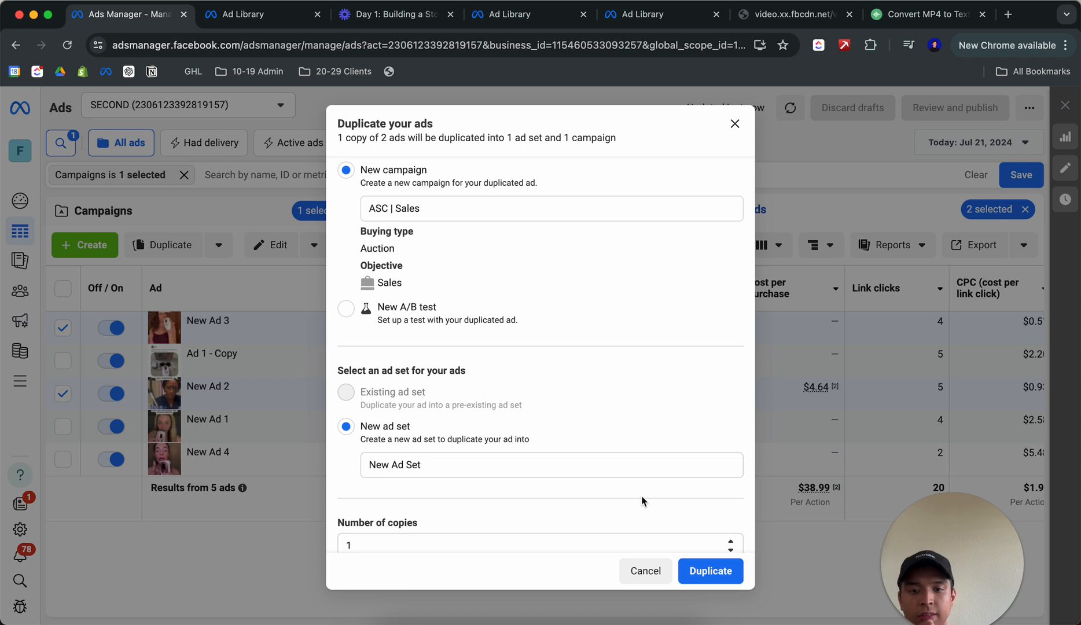
scroll(643, 501, "down", 1)
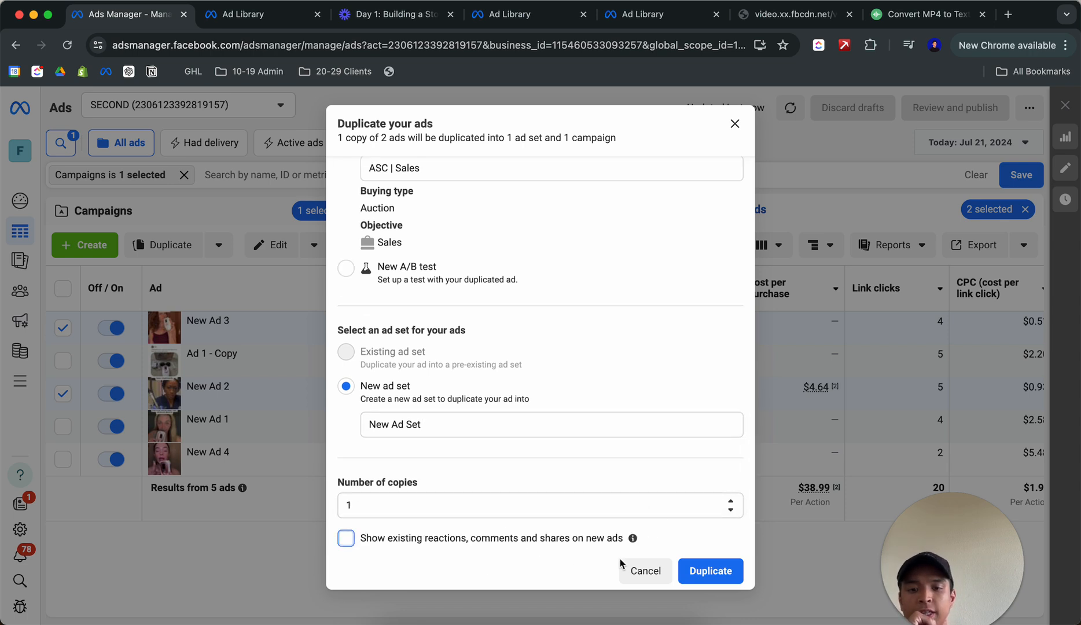
Start duplicating the two selected ads into the ASC | Sales campaign and close the editor
left_click(699, 570)
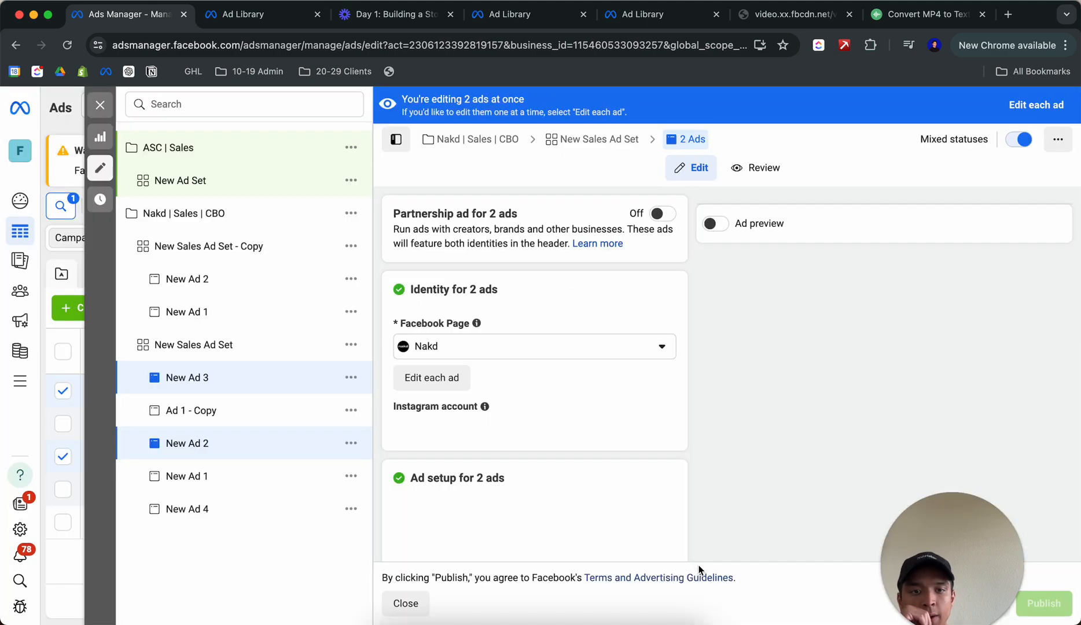
left_click(106, 106)
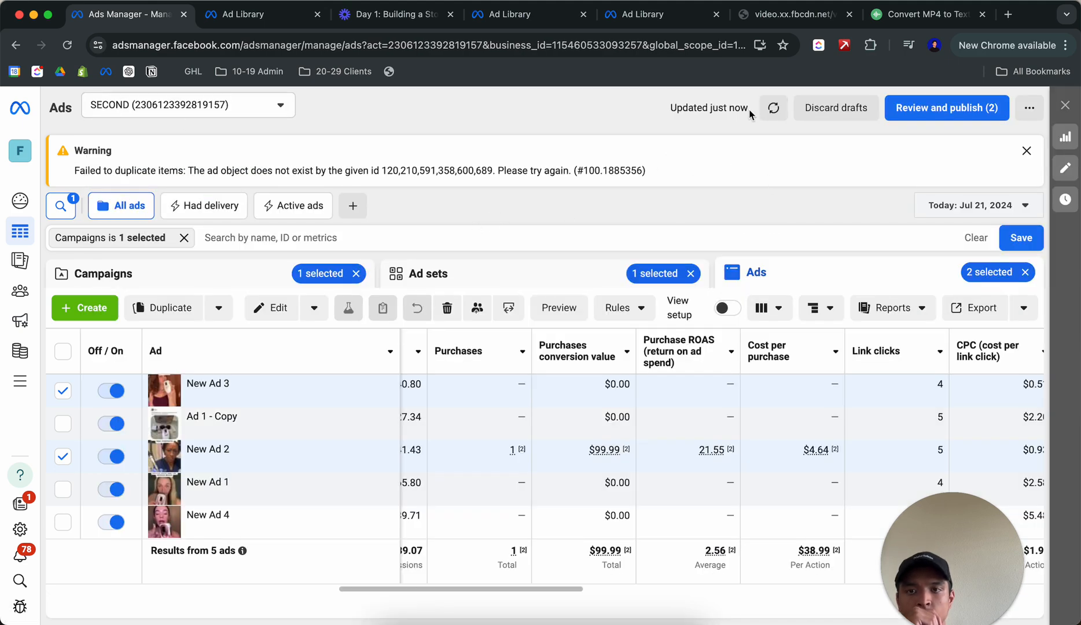
Examine the five ads' reach, CPM, purchase, click, thumbstop, hold-rate and add-to-cart metrics again
scroll(571, 381, "right", 5)
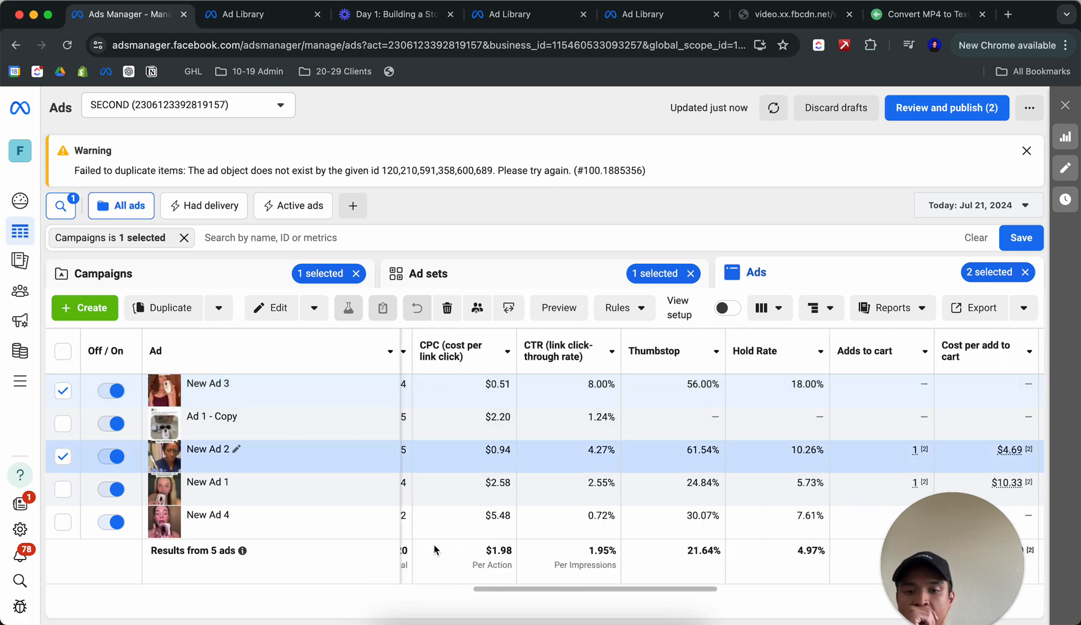
scroll(493, 486, "left", 5)
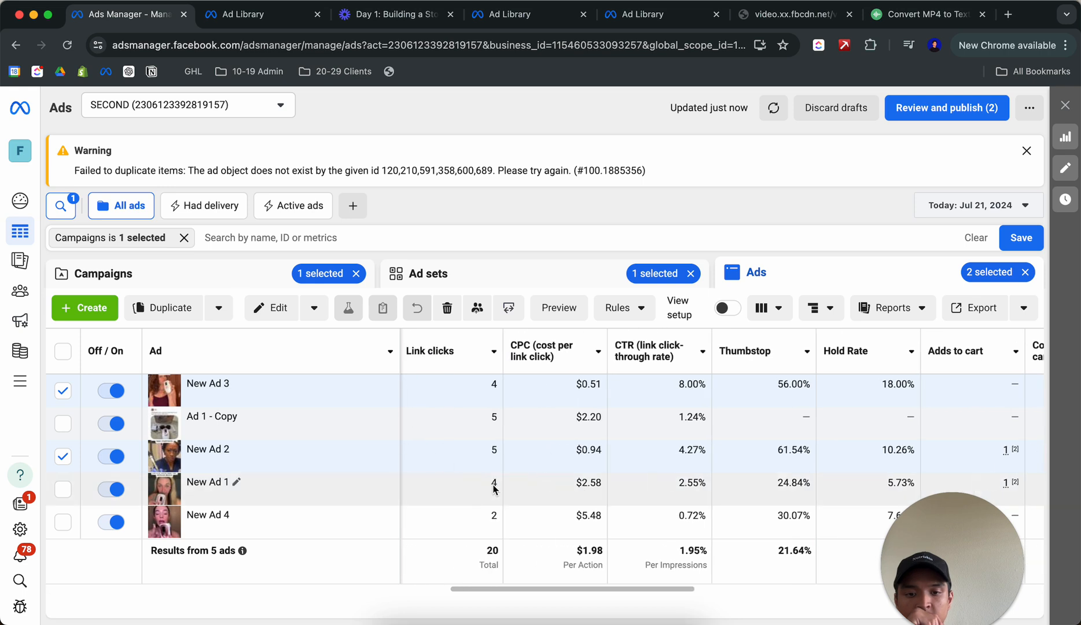
scroll(493, 489, "left", 6)
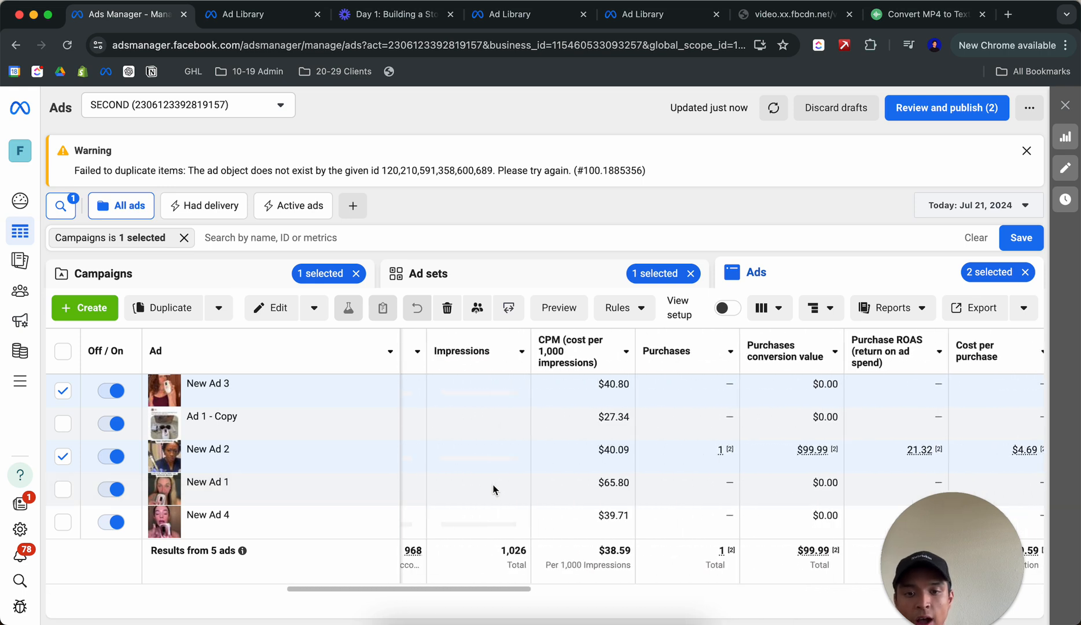
scroll(493, 488, "left", 2)
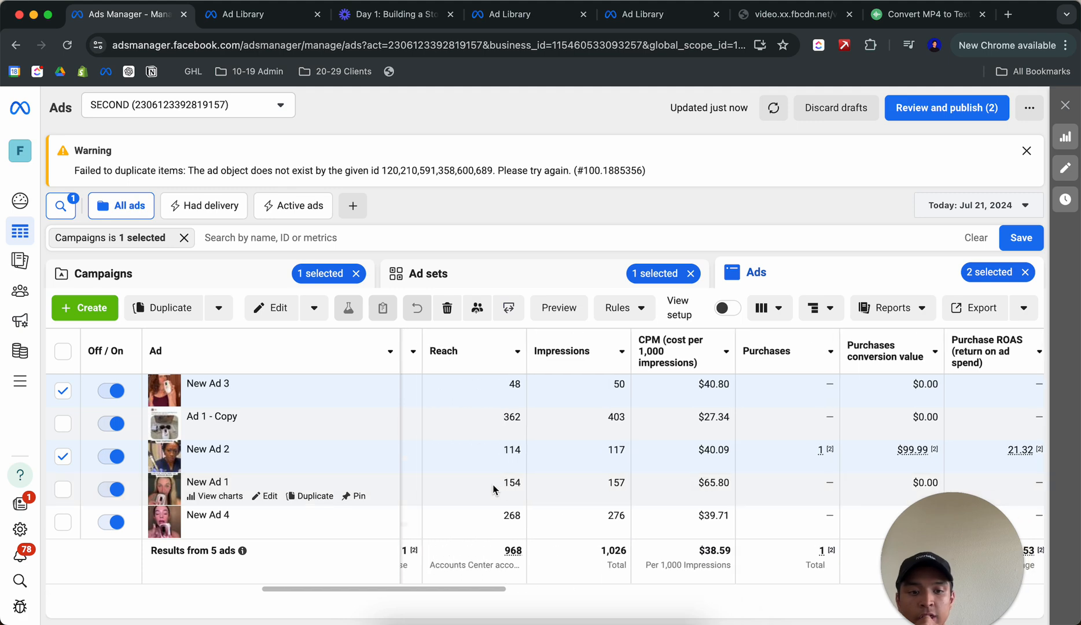
scroll(493, 489, "right", 8)
scroll(493, 489, "right", 6)
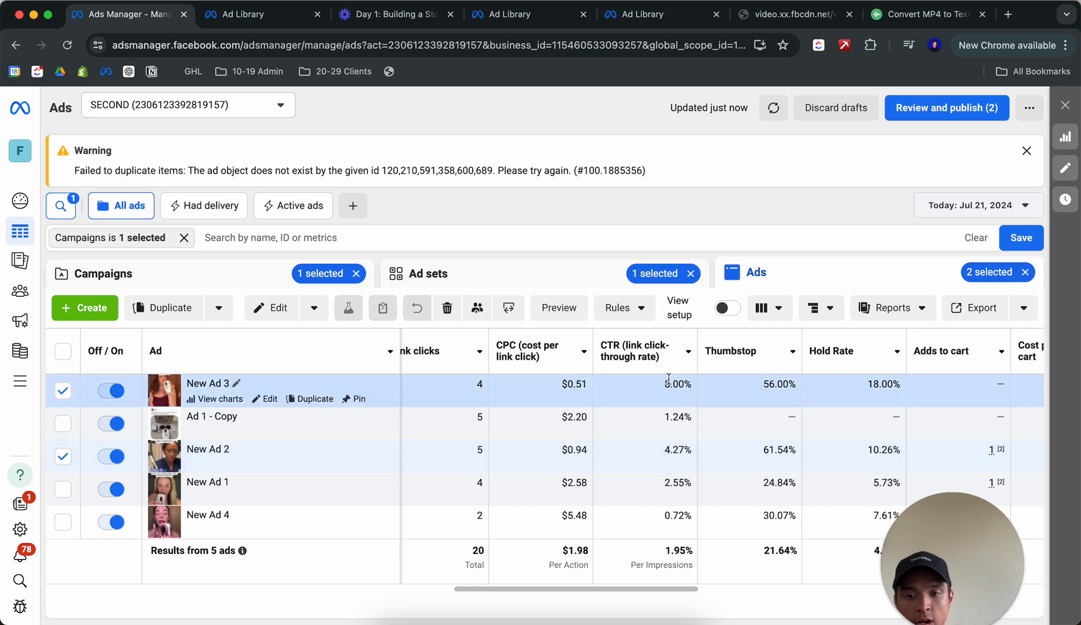
Discard all unpublished drafts in the ad account and reload the page
left_click(838, 108)
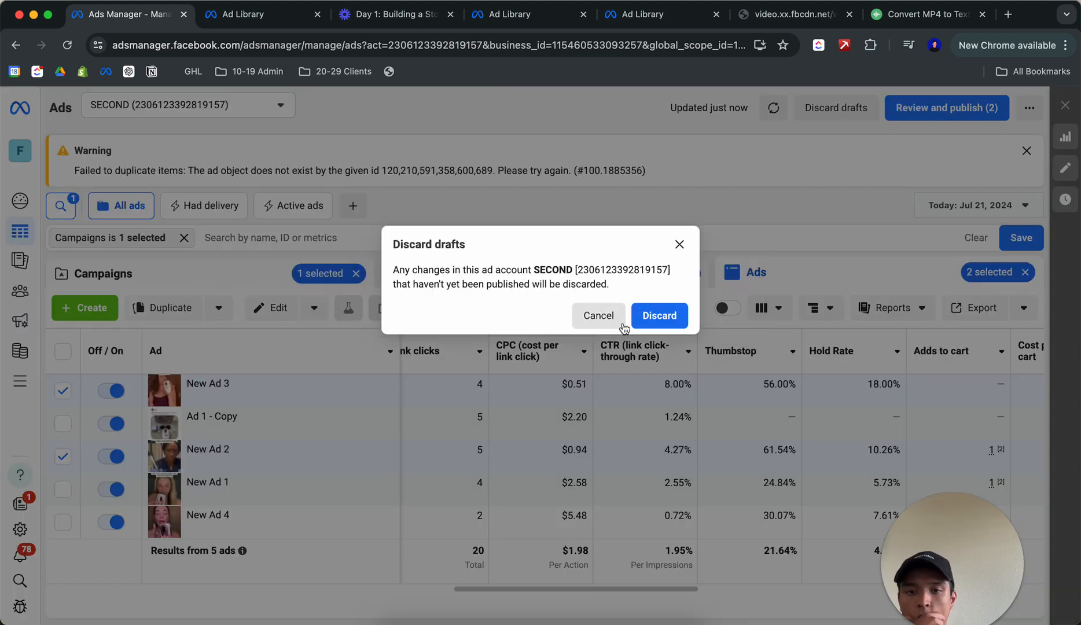
left_click(657, 315)
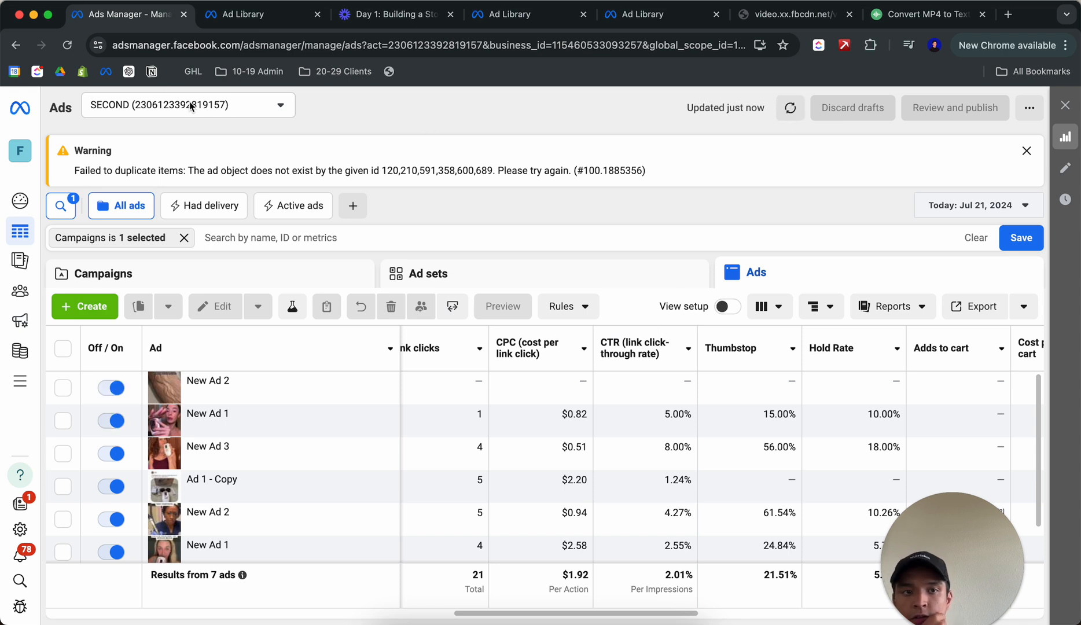
left_click(67, 45)
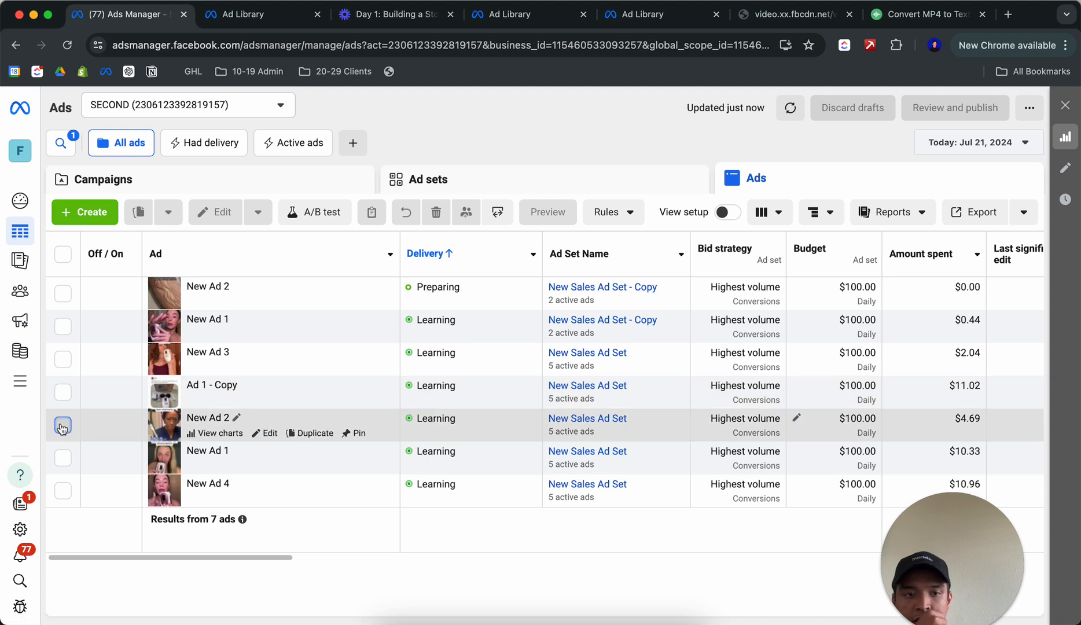
Select New Ad 2 and New Ad 3 in New Sales Ad Set and review their click-through, thumbstop, hold-rate, checkout and video-play metrics
left_click(62, 427)
left_click(63, 361)
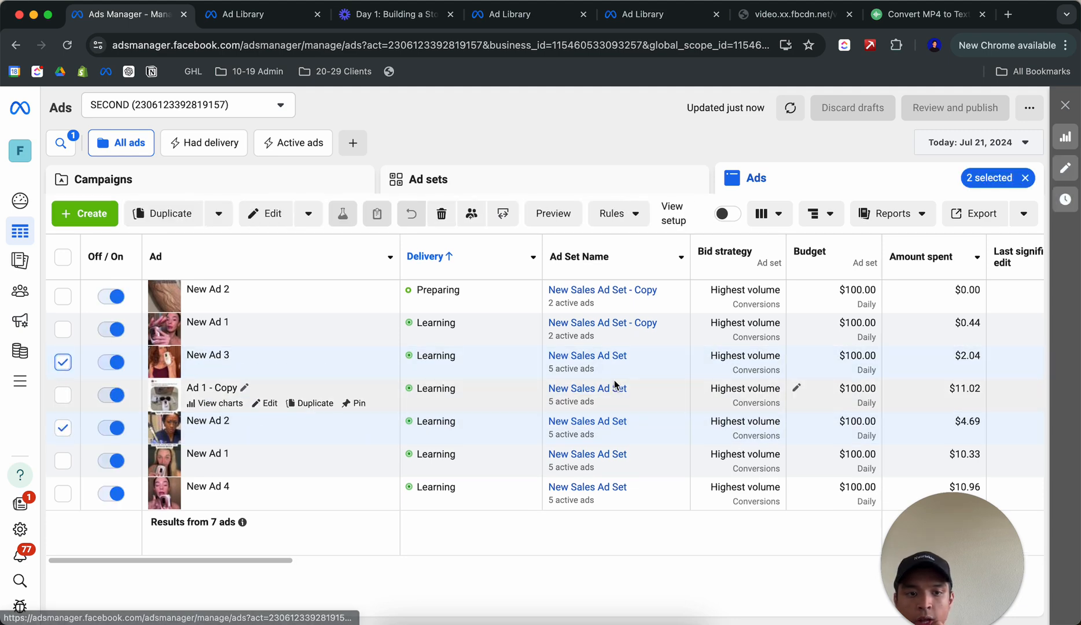
scroll(599, 430, "right", 10)
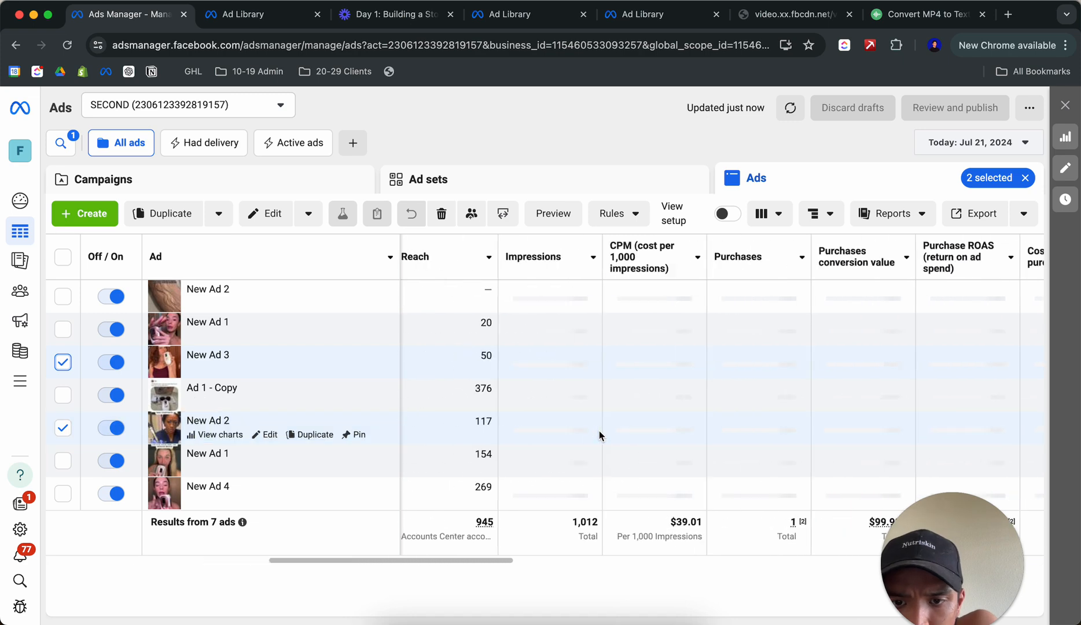
scroll(598, 431, "right", 15)
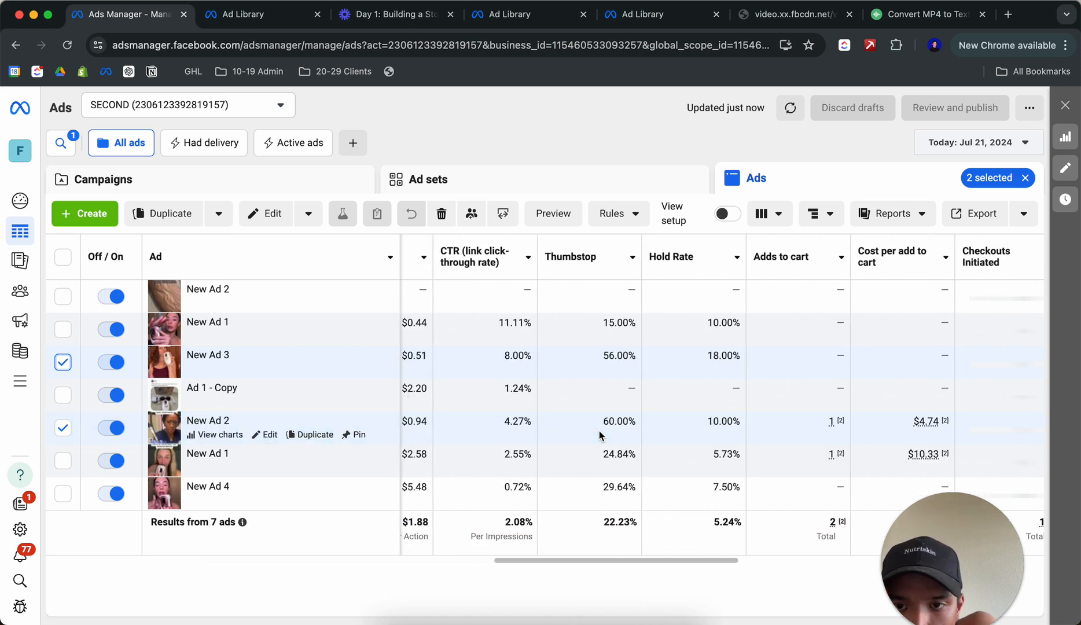
scroll(599, 435, "right", 12)
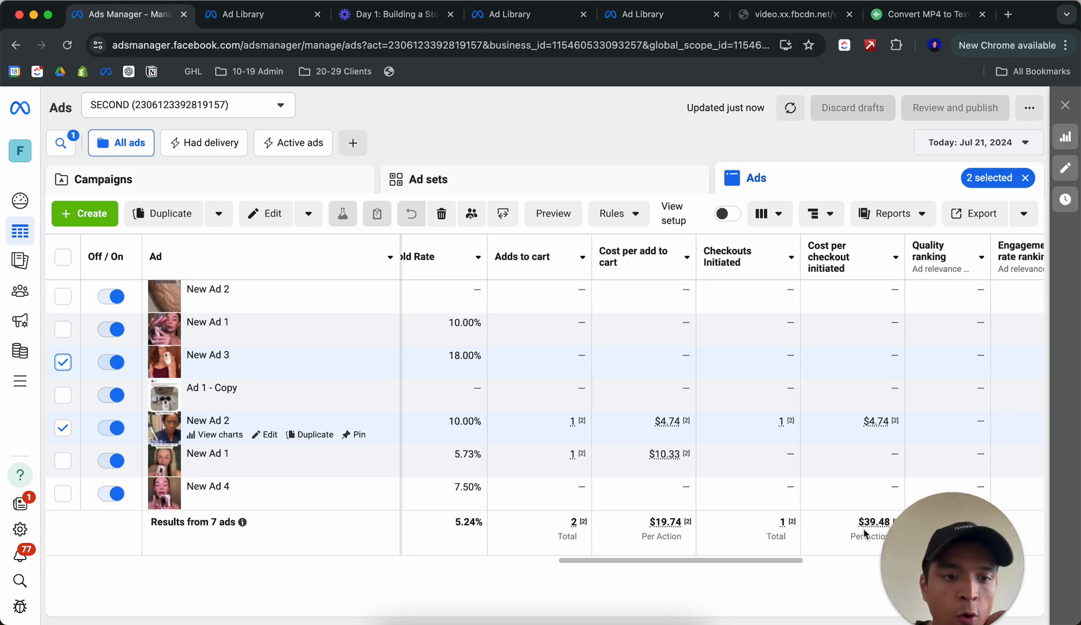
scroll(458, 413, "right", 10)
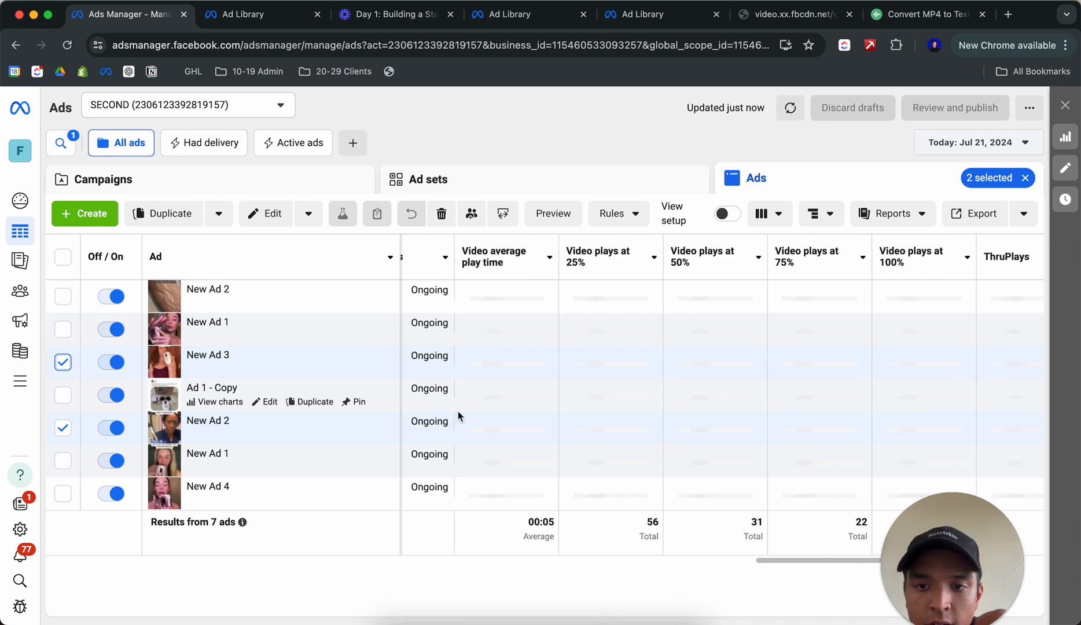
scroll(451, 415, "right", 2)
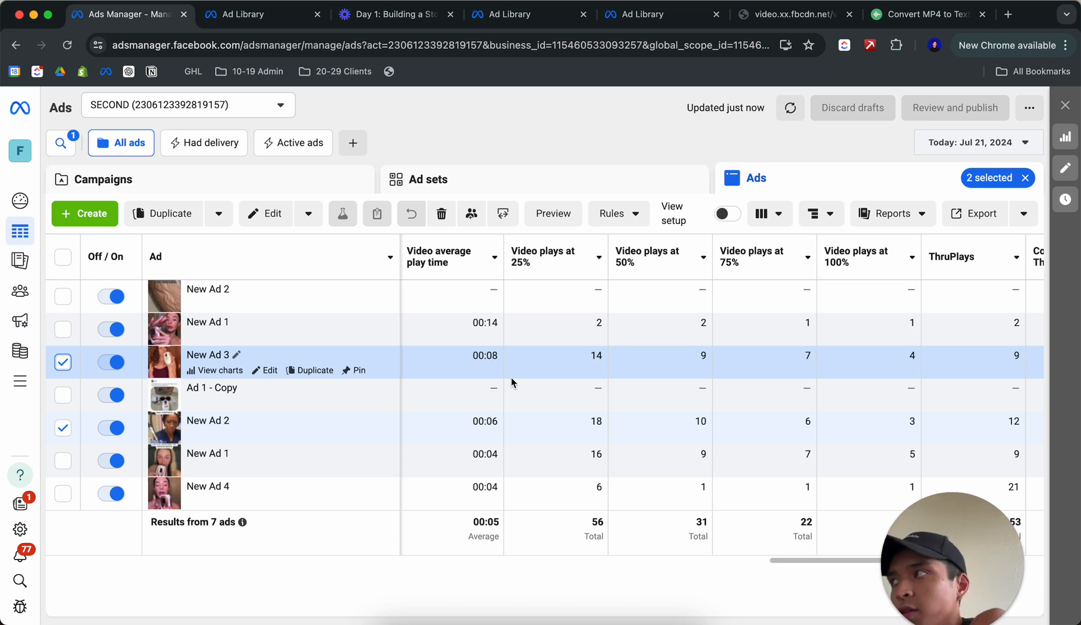
left_click(64, 361)
left_click(63, 427)
left_click(62, 492)
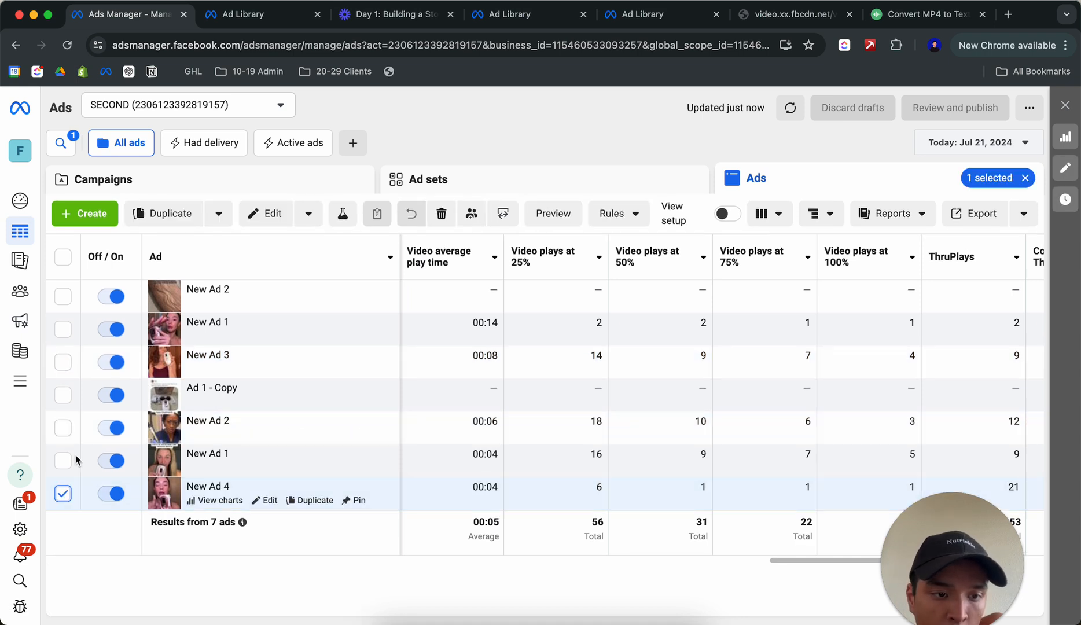
left_click(63, 460)
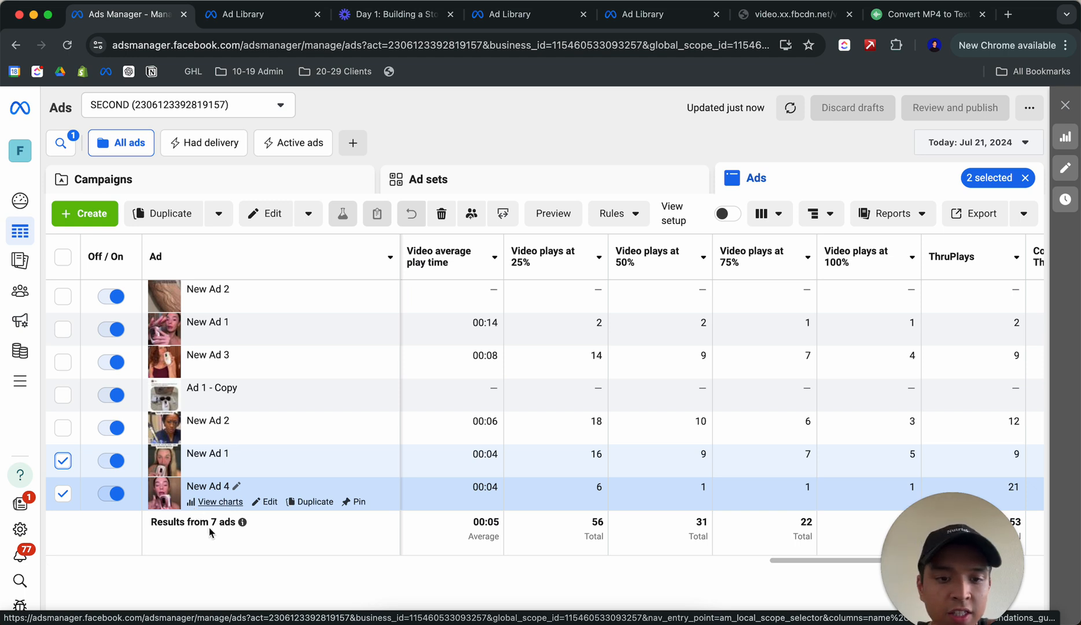
left_click_drag(905, 597, 81, 593)
left_click(338, 567)
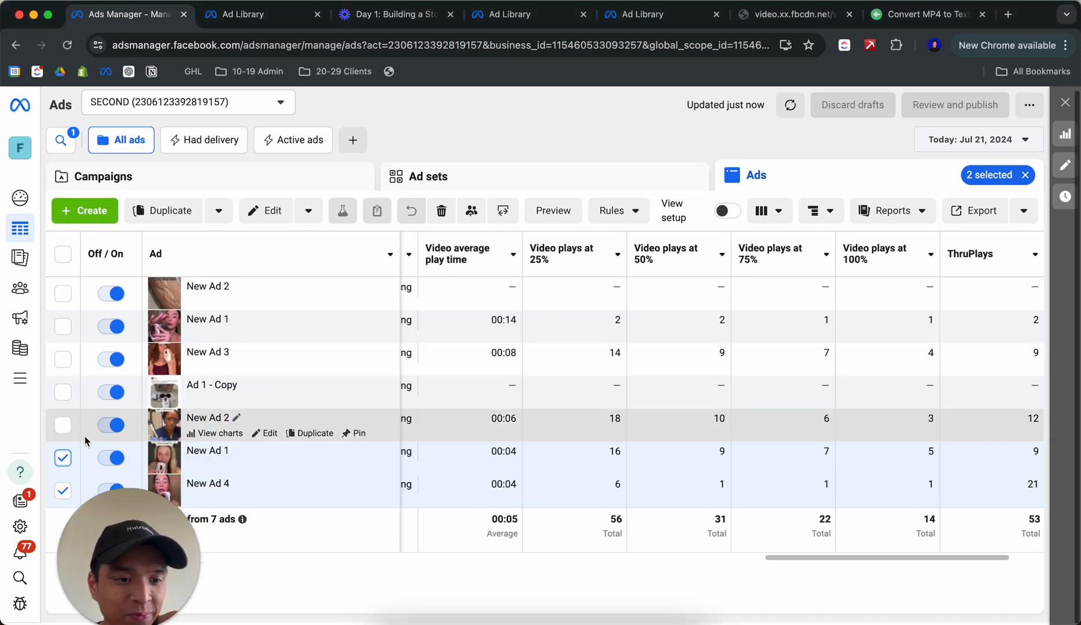
left_click(63, 460)
left_click(64, 491)
Select New Ad 2 and New Ad 3 from New Sales Ad Set and set them to duplicate into a new campaign named "Nakd | ASC | Sales"
left_click(63, 425)
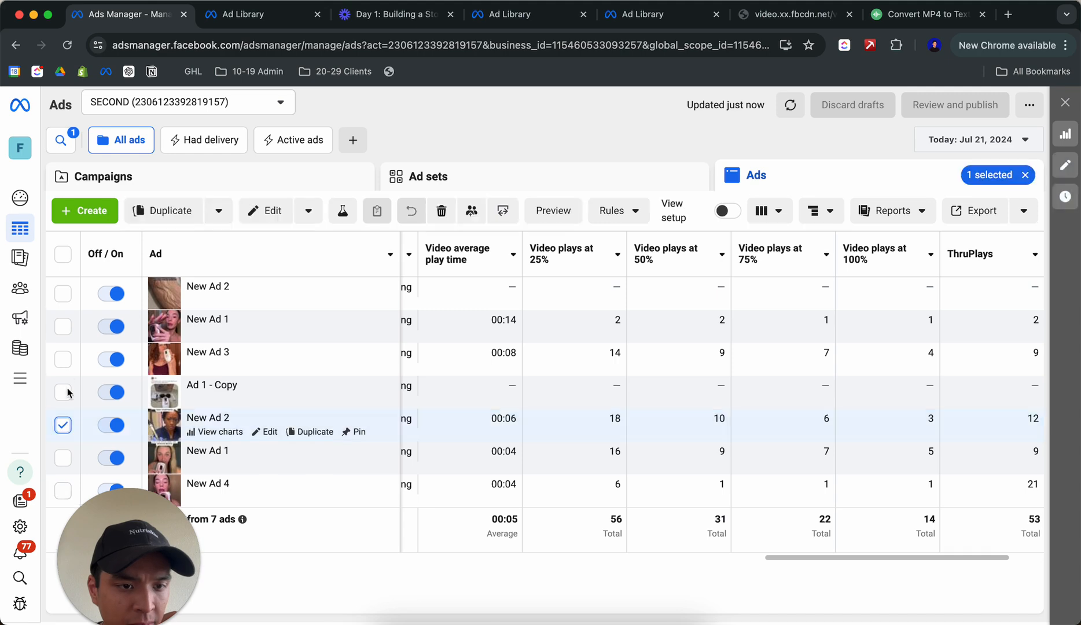
left_click(62, 358)
left_click(171, 211)
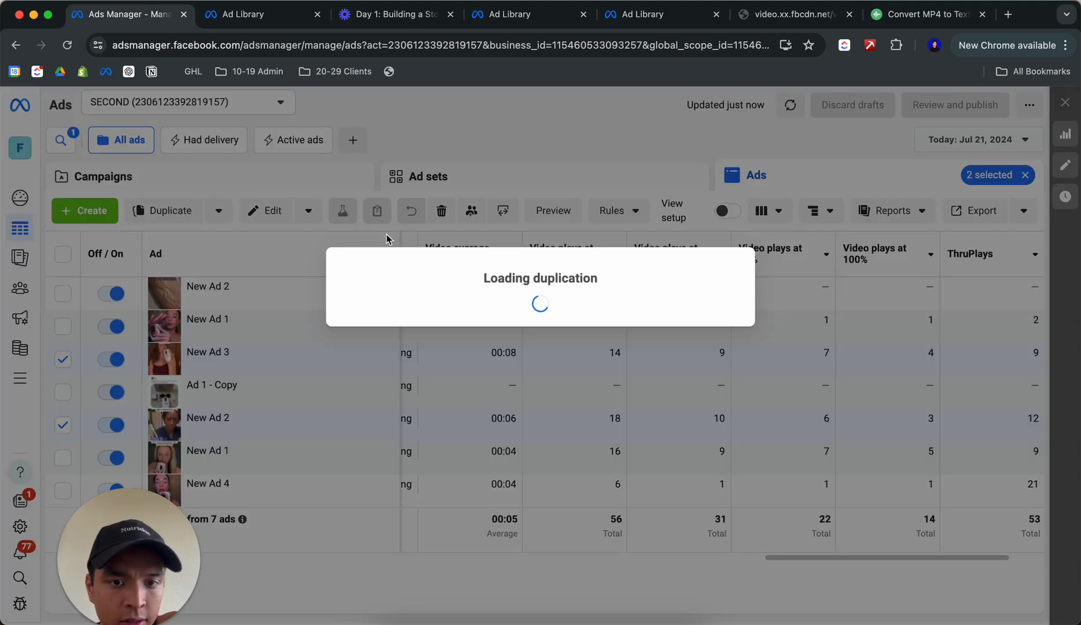
left_click(389, 393)
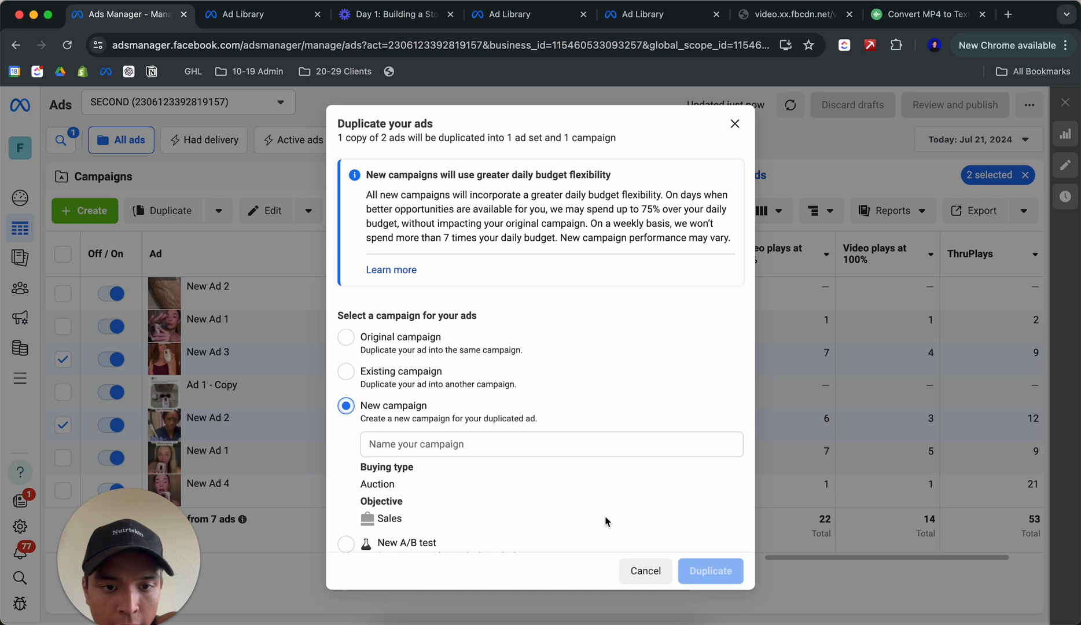
left_click(531, 447)
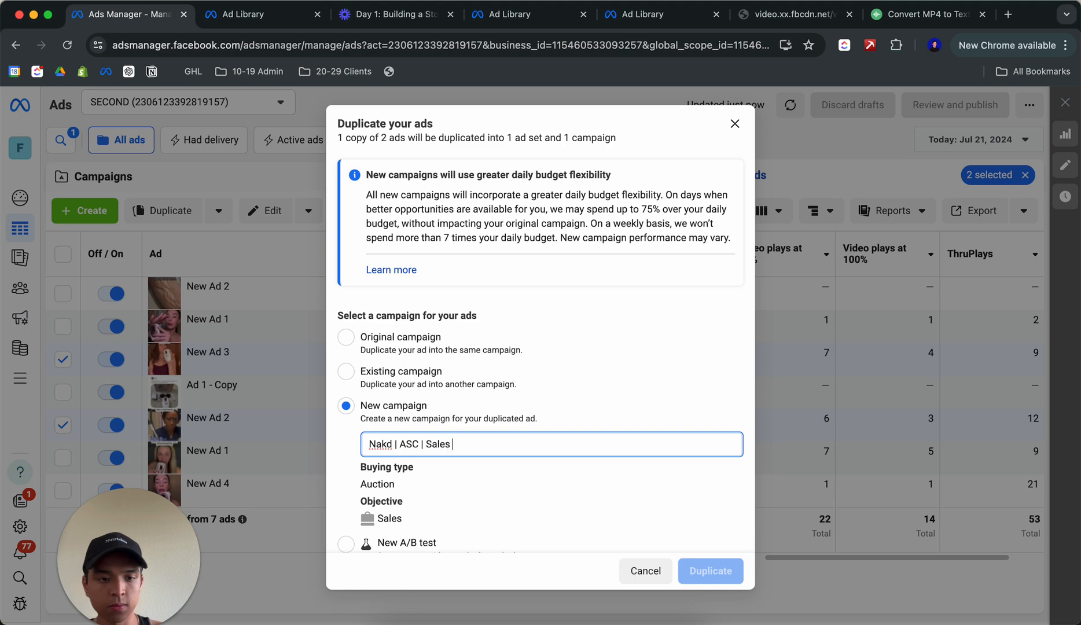
Name the duplicates' new ad set "New Ad Set" and run the duplication
scroll(584, 495, "down", 5)
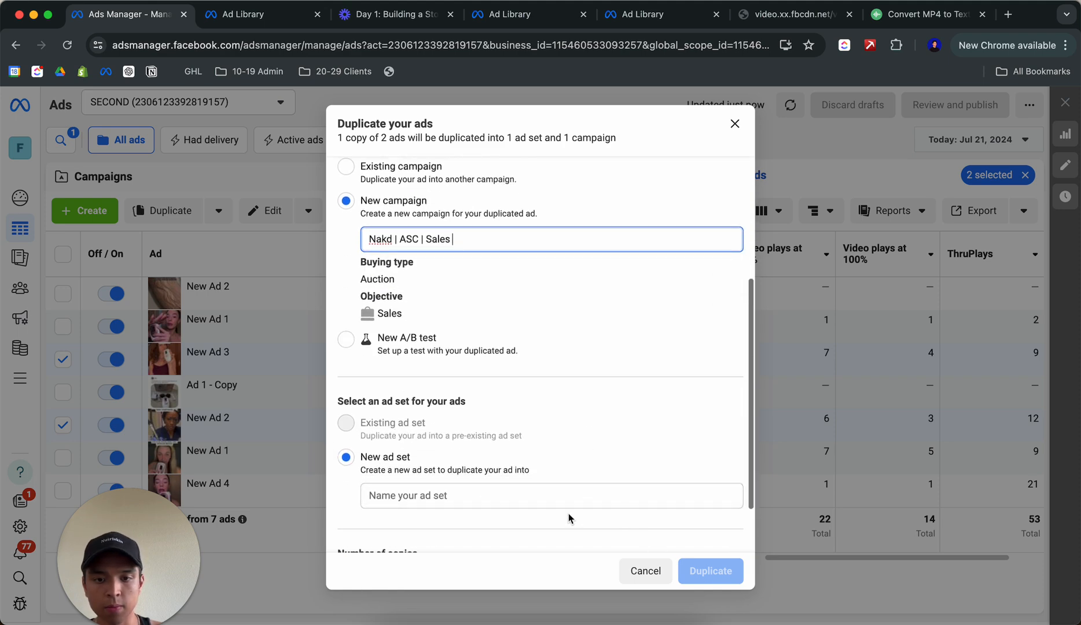
left_click(482, 496)
type("New Ad Set")
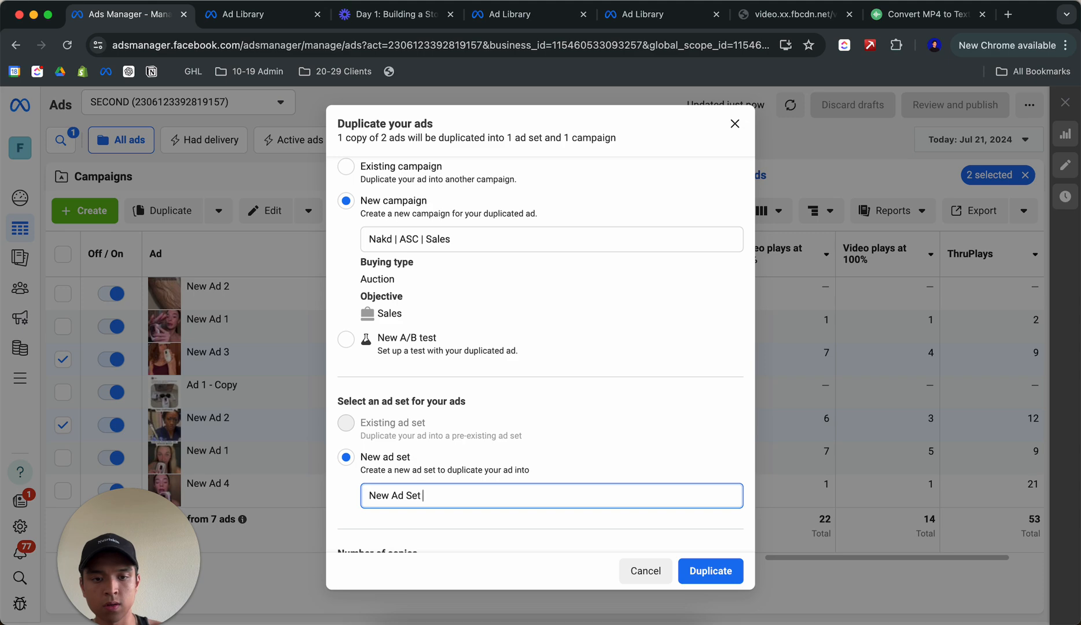
left_click(700, 575)
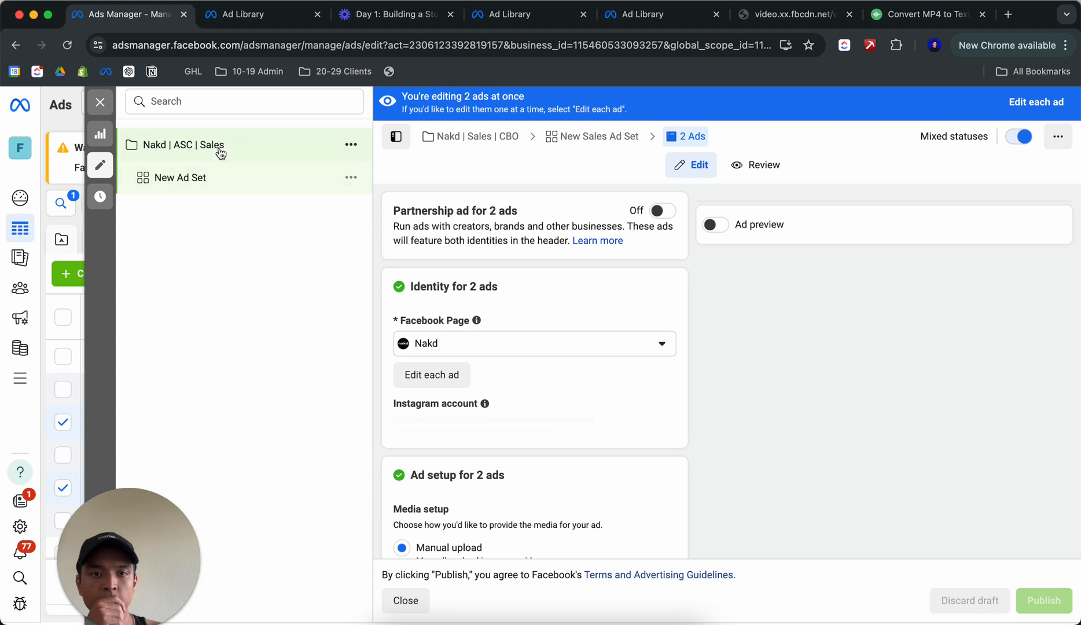
Switch New Ad Set in the Nakd | ASC | Sales campaign from manual placements to Advantage+ placements
left_click(220, 152)
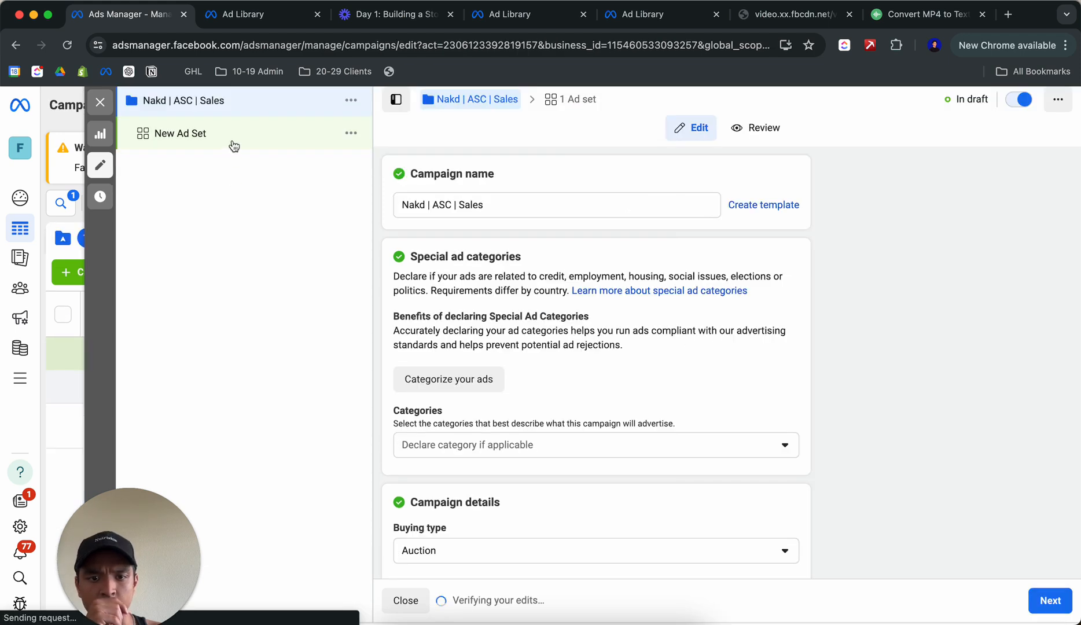
left_click(234, 145)
scroll(588, 338, "down", 10)
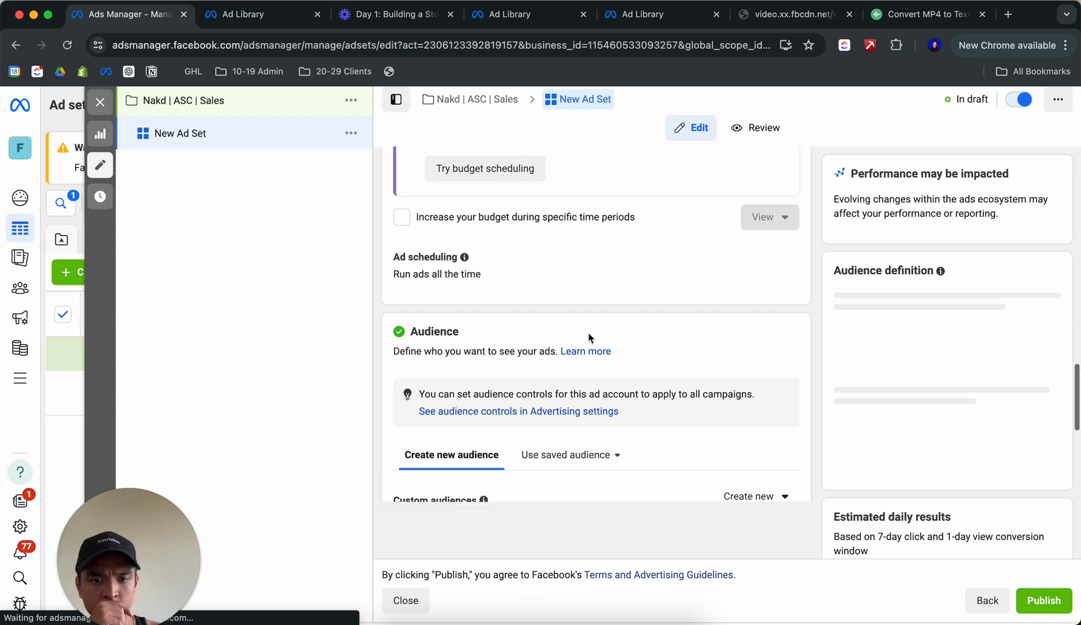
scroll(589, 338, "down", 15)
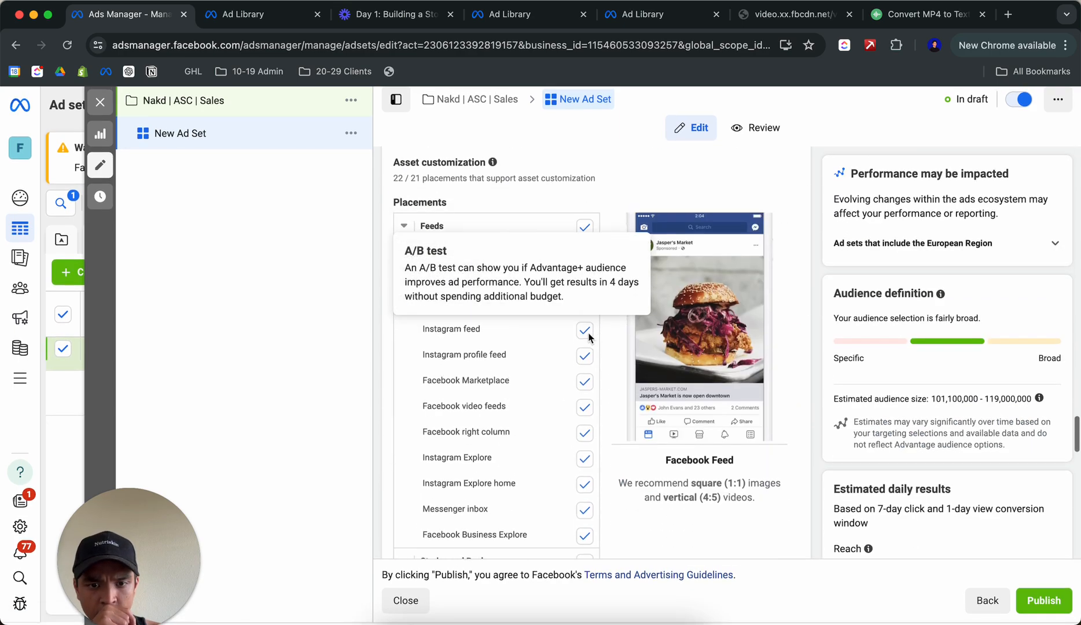
scroll(588, 337, "up", 5)
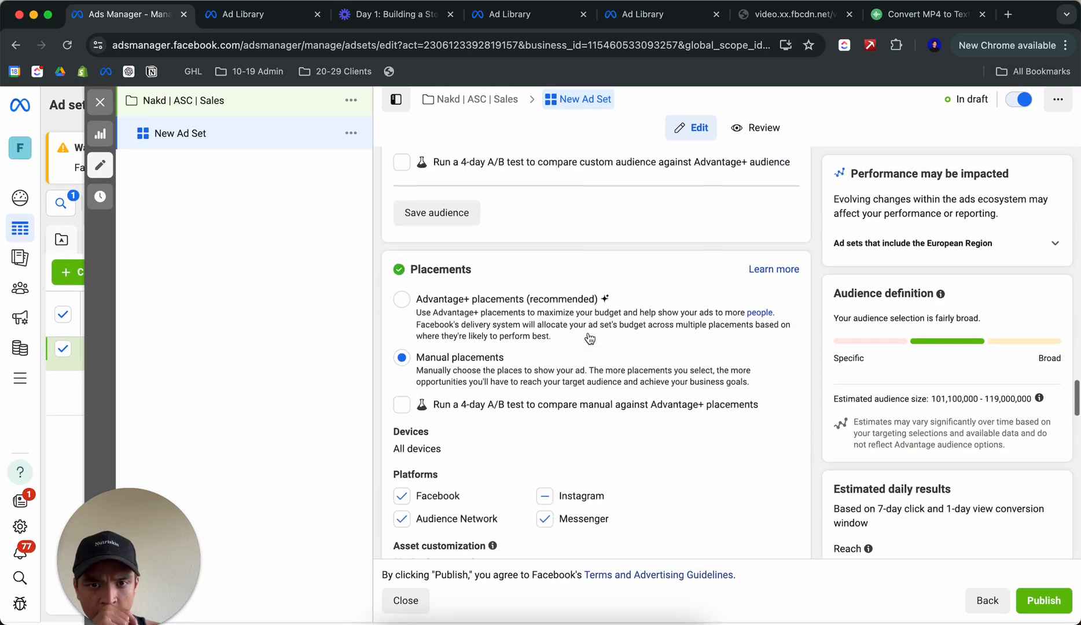
left_click(399, 301)
scroll(398, 299, "down", 8)
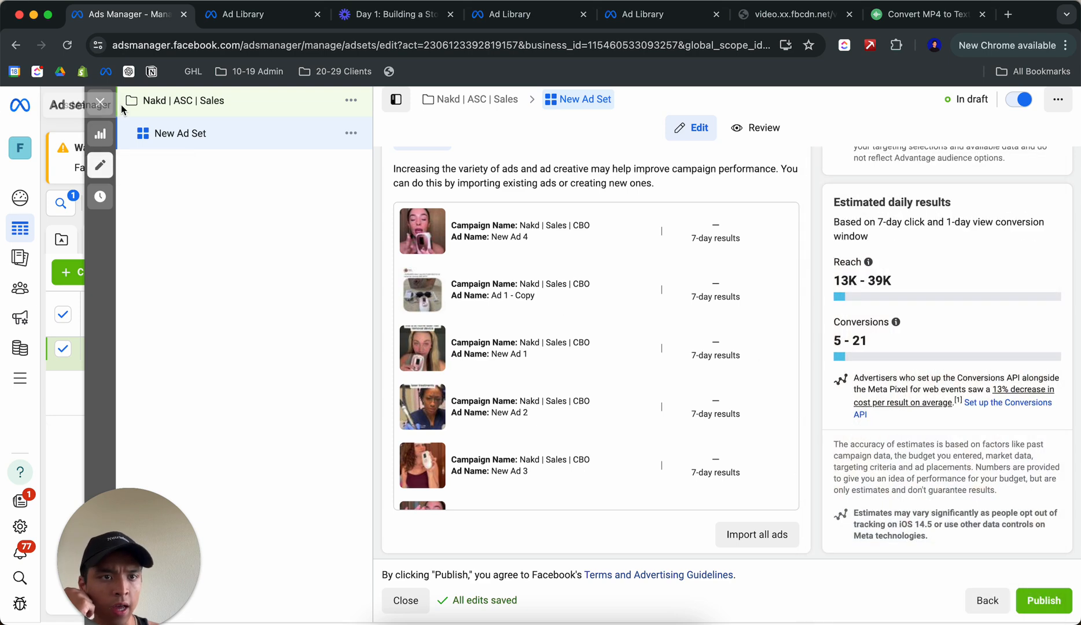
Close the ad set editor and check the ads list for the duplicated ads, with the campaign selection cleared
left_click(106, 106)
left_click(690, 237)
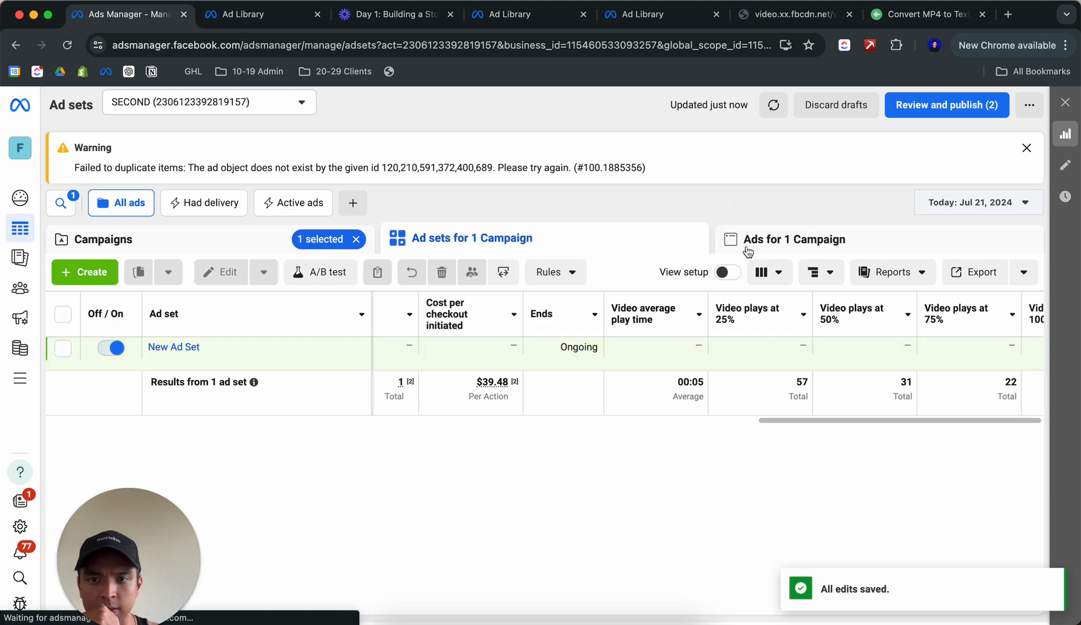
left_click(746, 239)
left_click(355, 236)
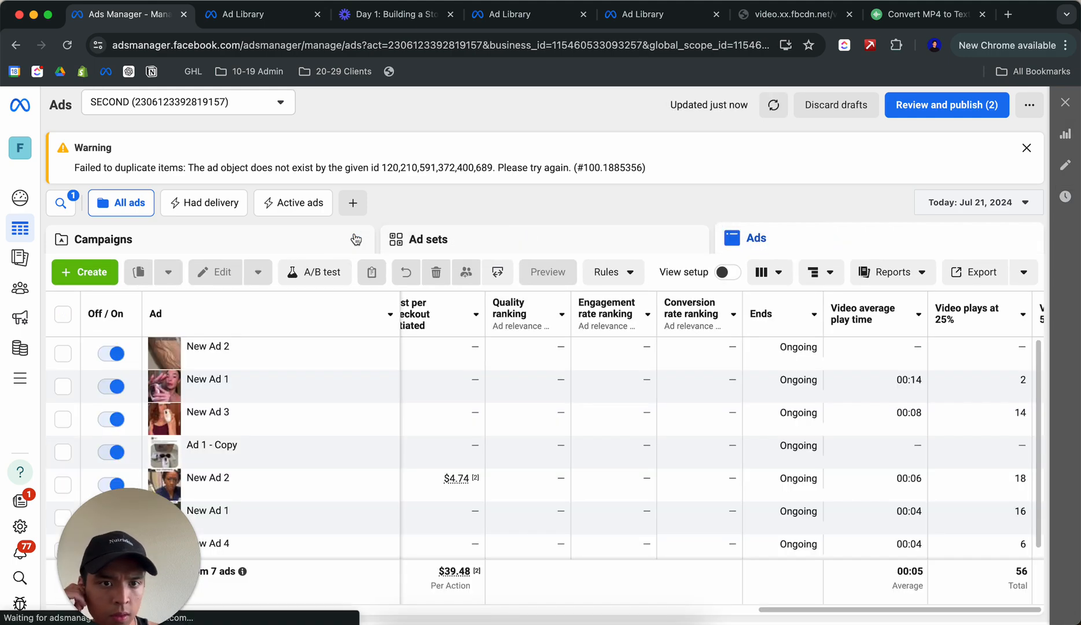
scroll(377, 406, "down", 1)
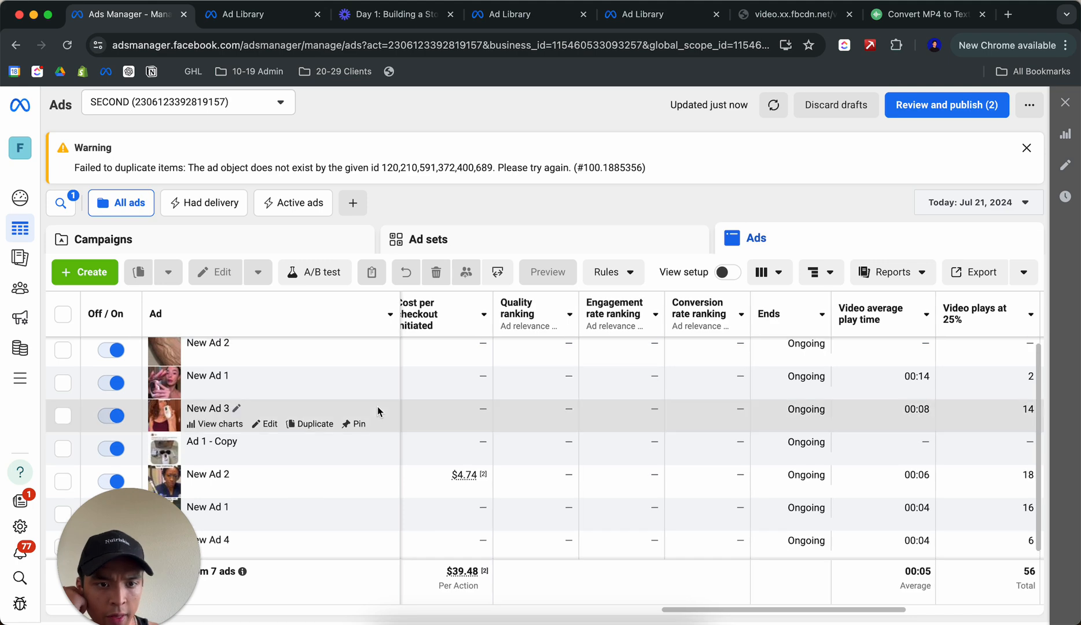
Open New Ad Set of the Nakd | ASC | Sales campaign for editing and import New Ad 2 from its suggested ads
left_click(431, 239)
left_click(220, 362)
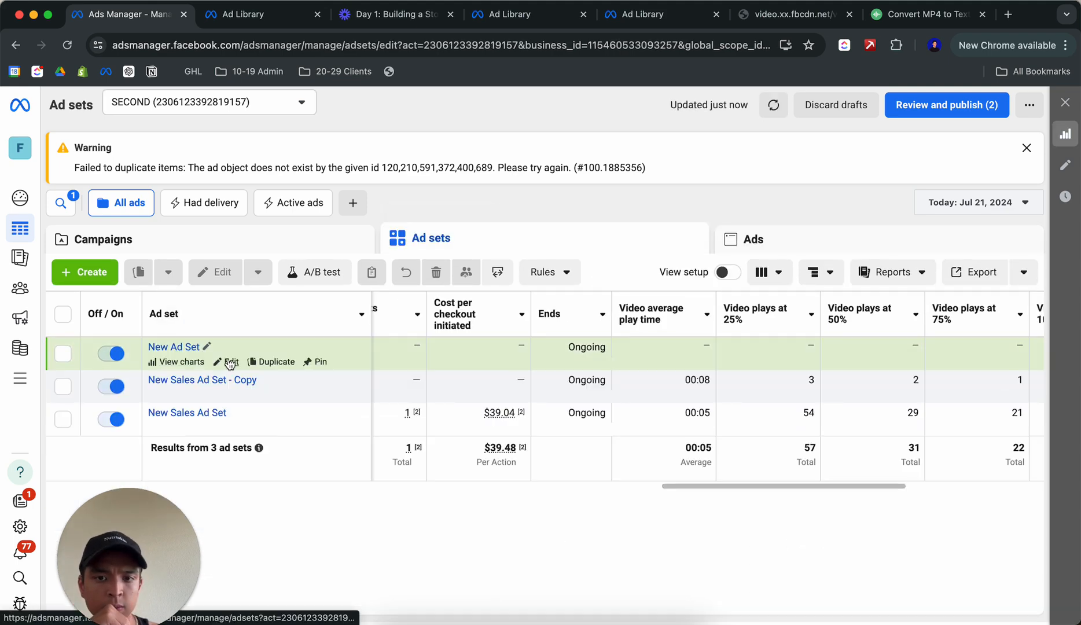
scroll(457, 278, "down", 20)
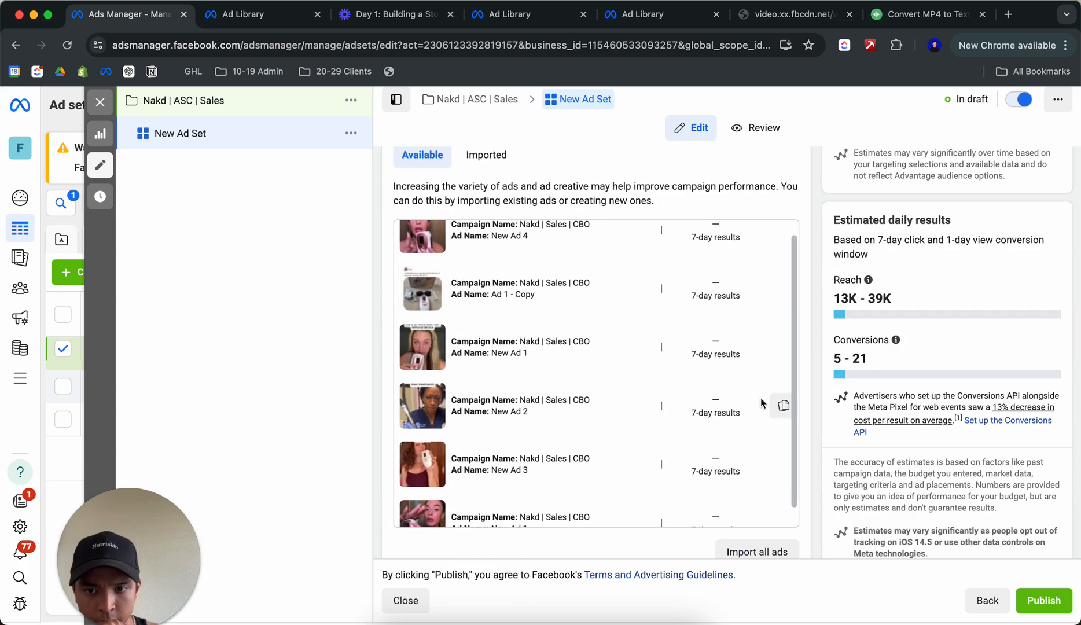
left_click(782, 406)
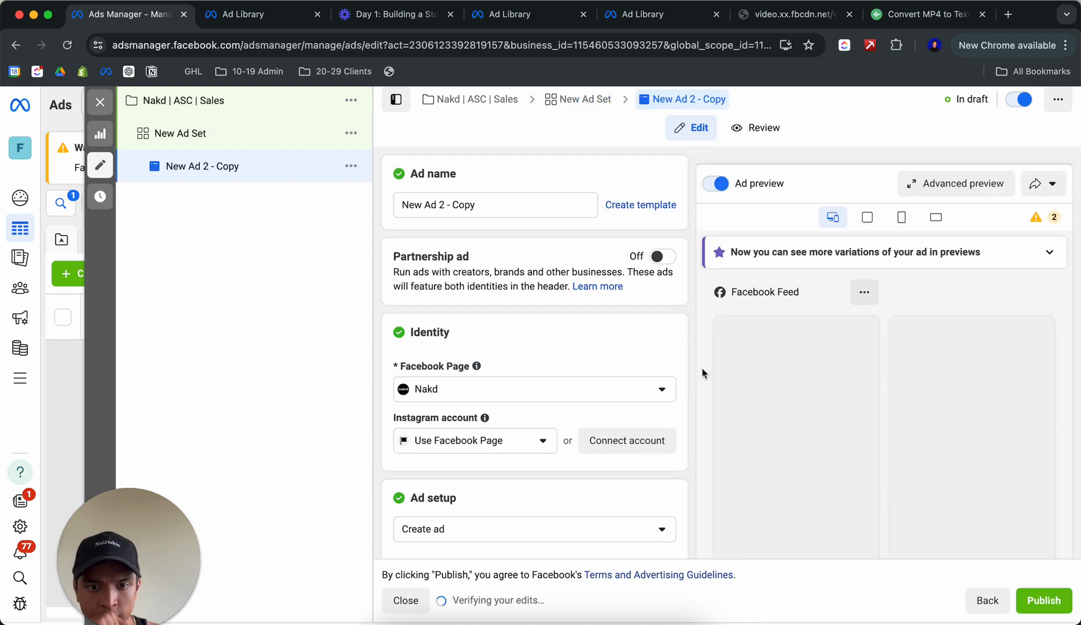
double_click(463, 205)
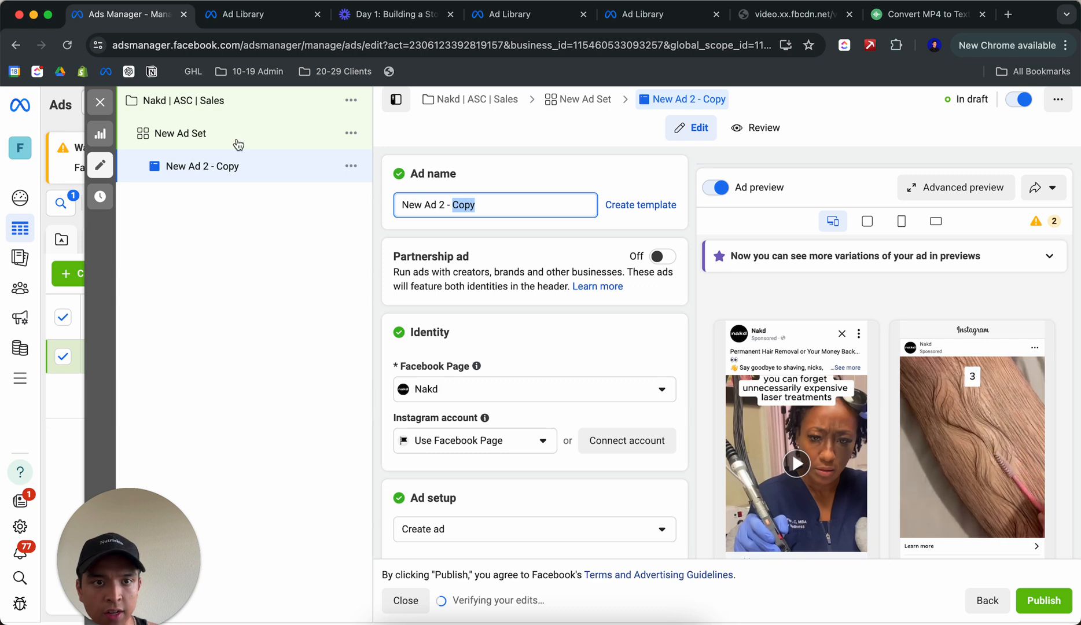
Reset the start date in New Ad Set's schedule to today
left_click(257, 145)
scroll(468, 327, "down", 15)
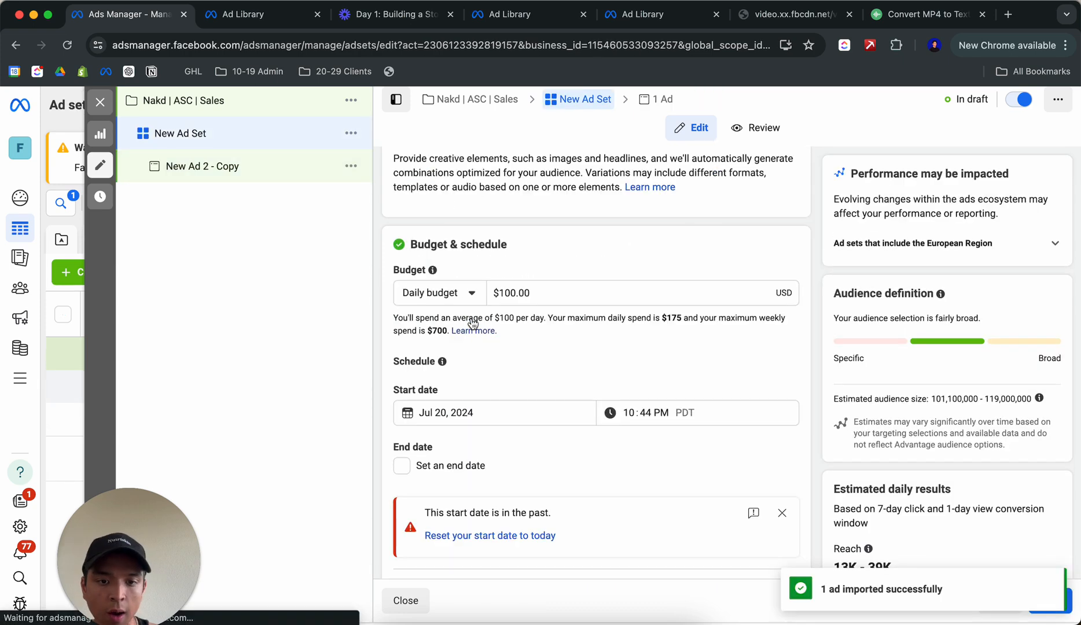
left_click(468, 220)
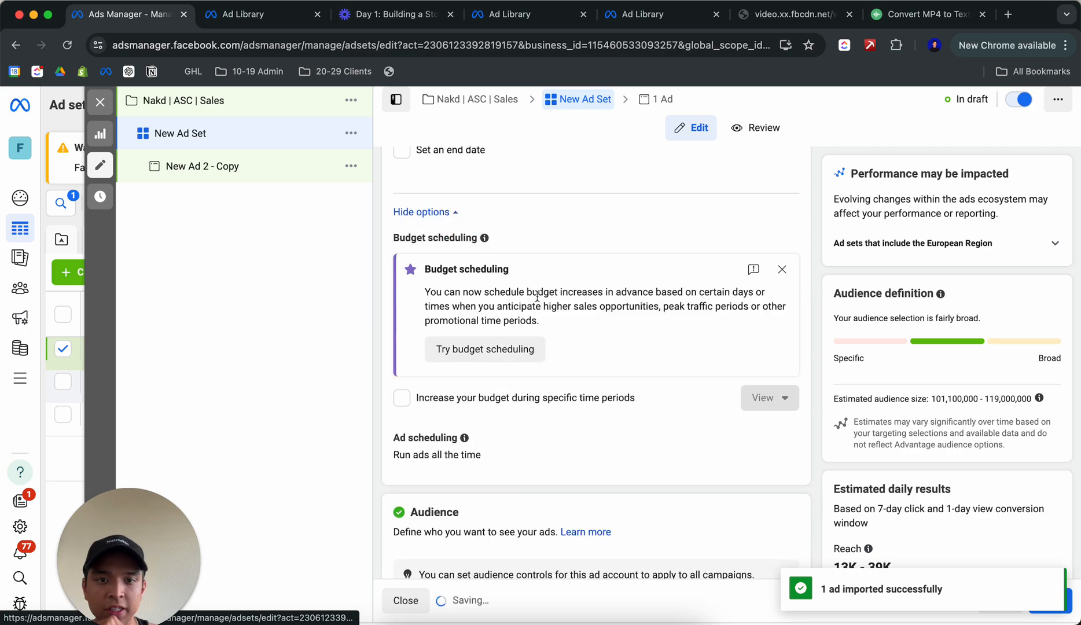
Import New Ad 3 into New Ad Set from the suggested ads
scroll(550, 313, "down", 6)
scroll(550, 313, "down", 20)
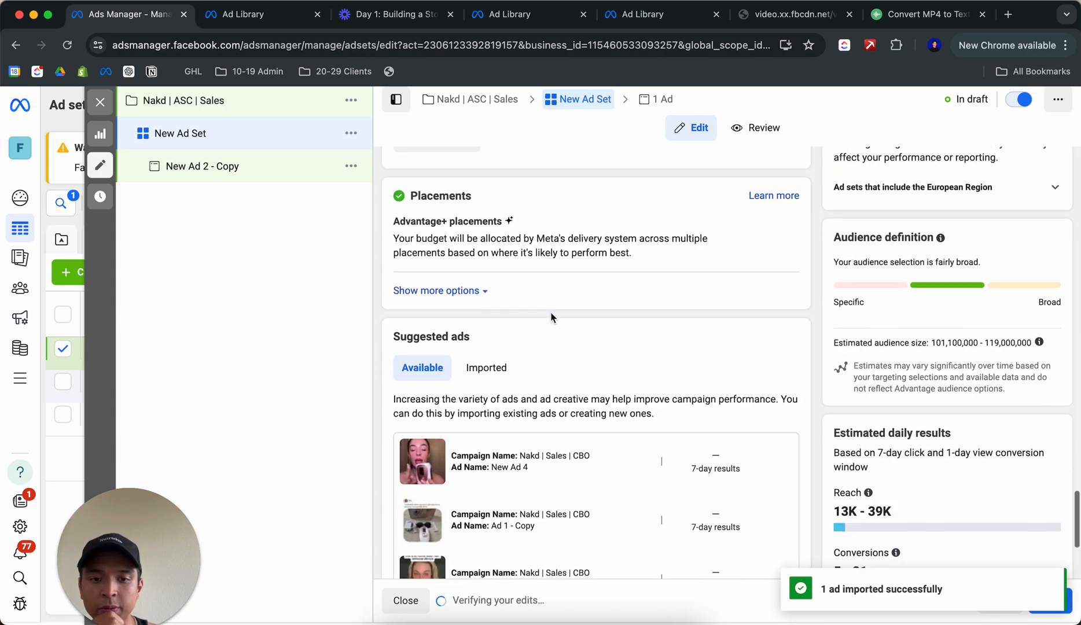
scroll(551, 312, "down", 2)
left_click(783, 433)
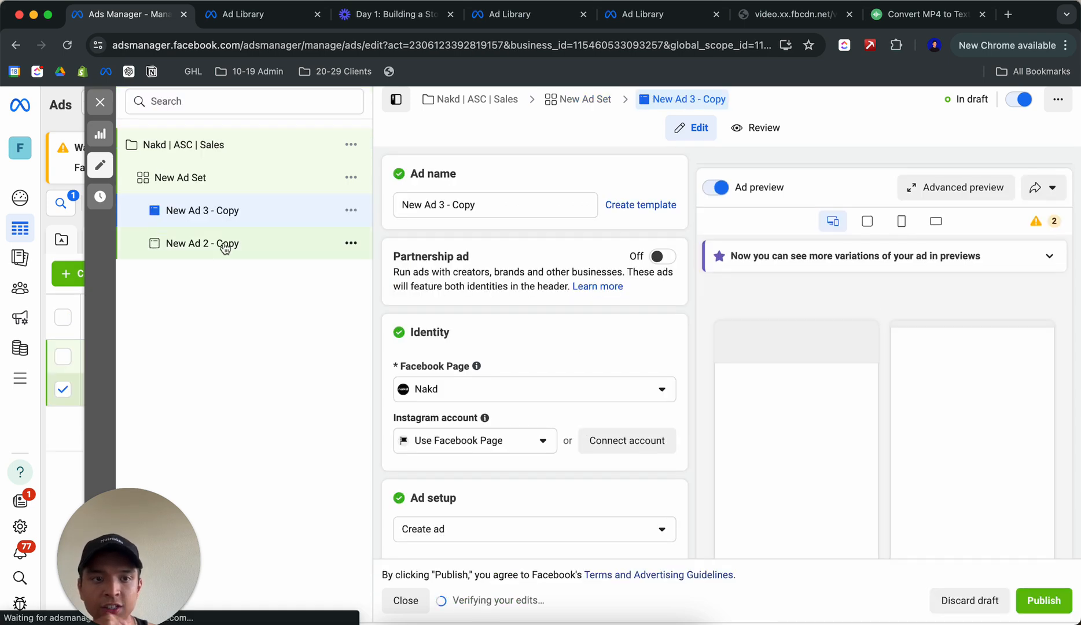
Remove the copy suffix from the imported third ad so it is named "New Ad 3"
double_click(463, 204)
key("BackSpace")
key("BackSpace")
key("BackSpace")
key("BackSpace")
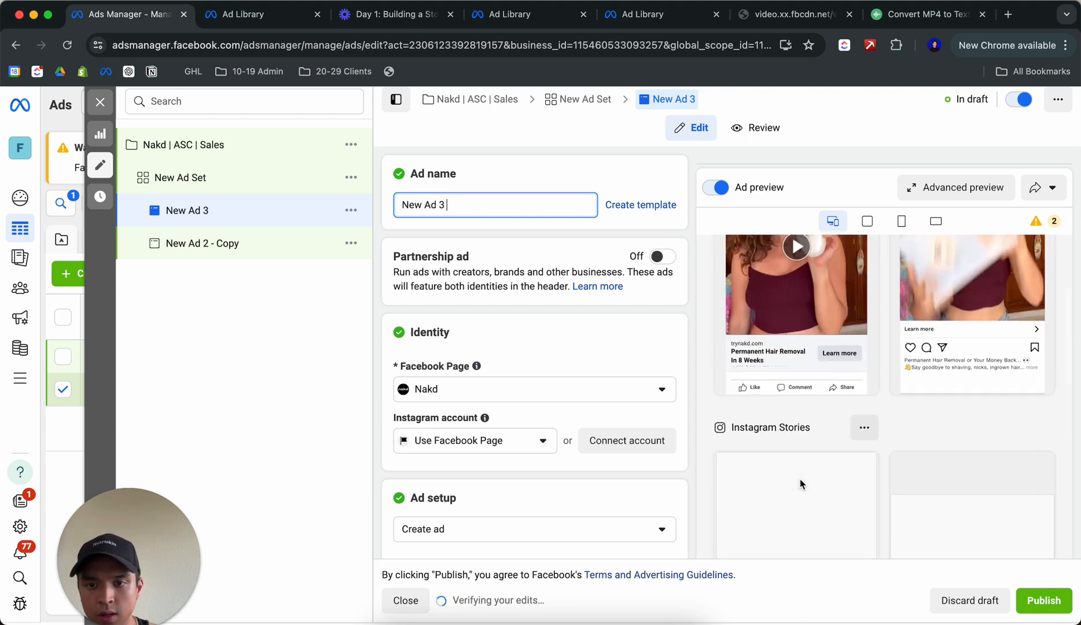
Rename the imported New Ad 2 - Copy as "New Ad 2"
double_click(461, 205)
key("BackSpace")
key("BackSpace")
key("BackSpace")
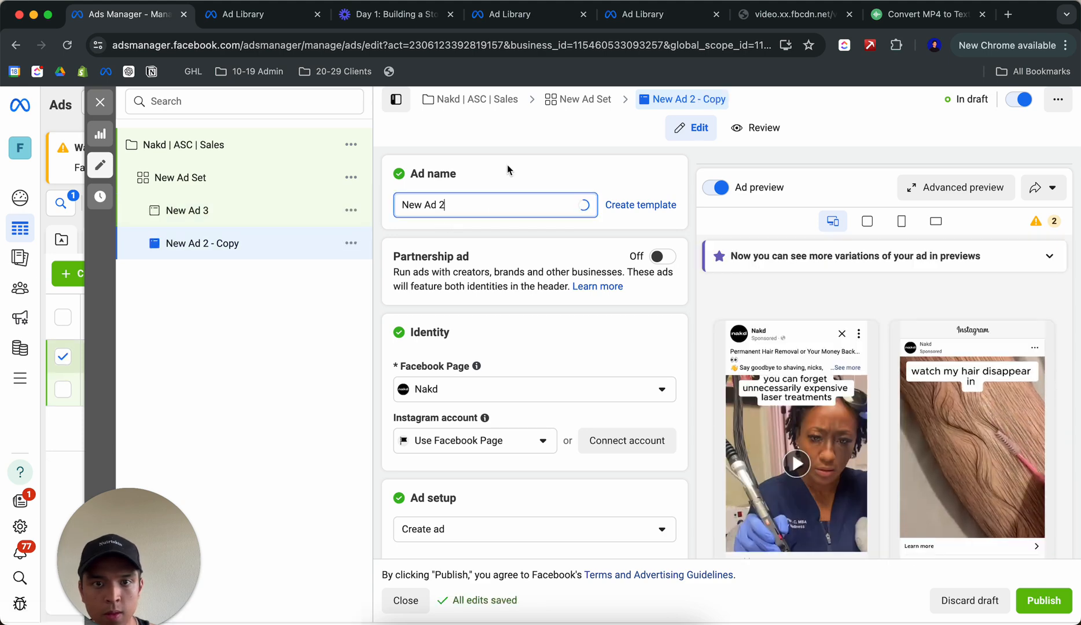
Close the ad editor, clear the ad and ad set selections, and open the Nakd | ASC | Sales campaign's ad sets for a check
left_click(99, 102)
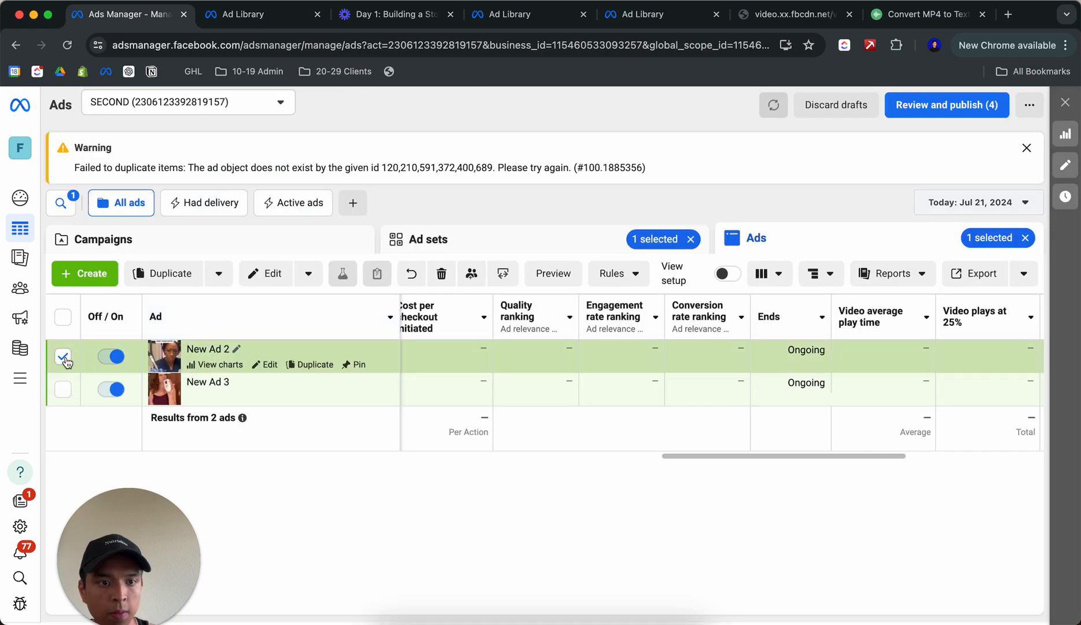
left_click(64, 357)
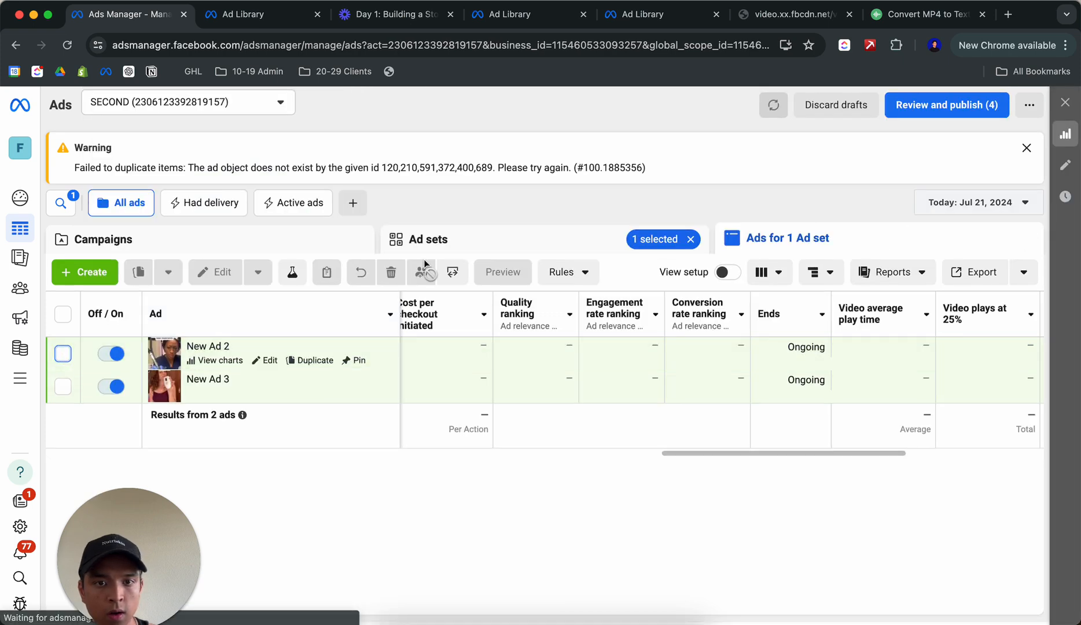
left_click(490, 244)
left_click(690, 238)
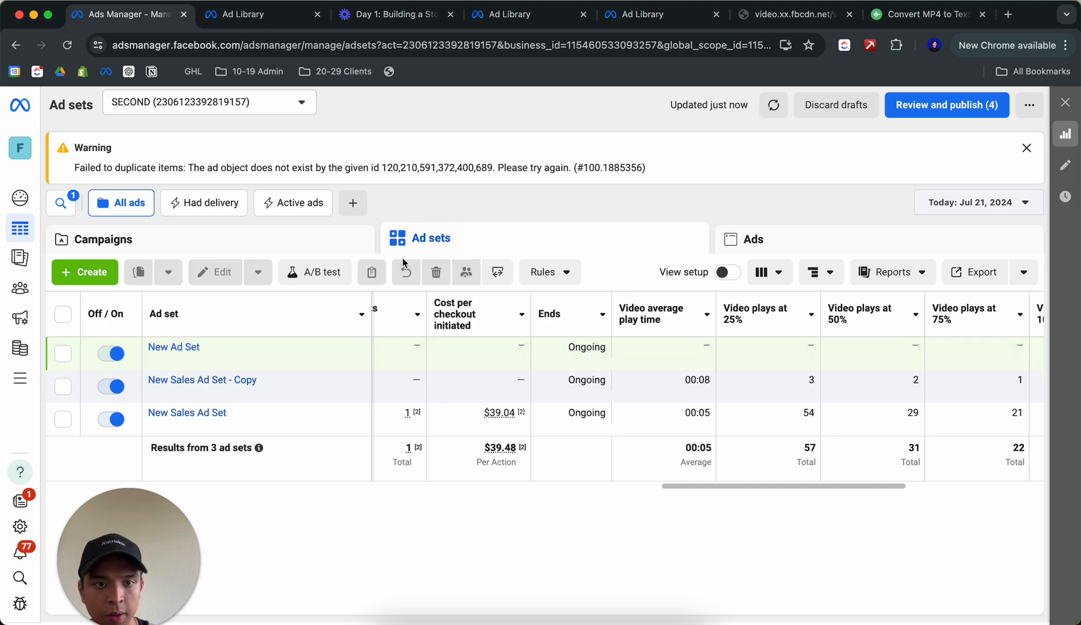
left_click(313, 250)
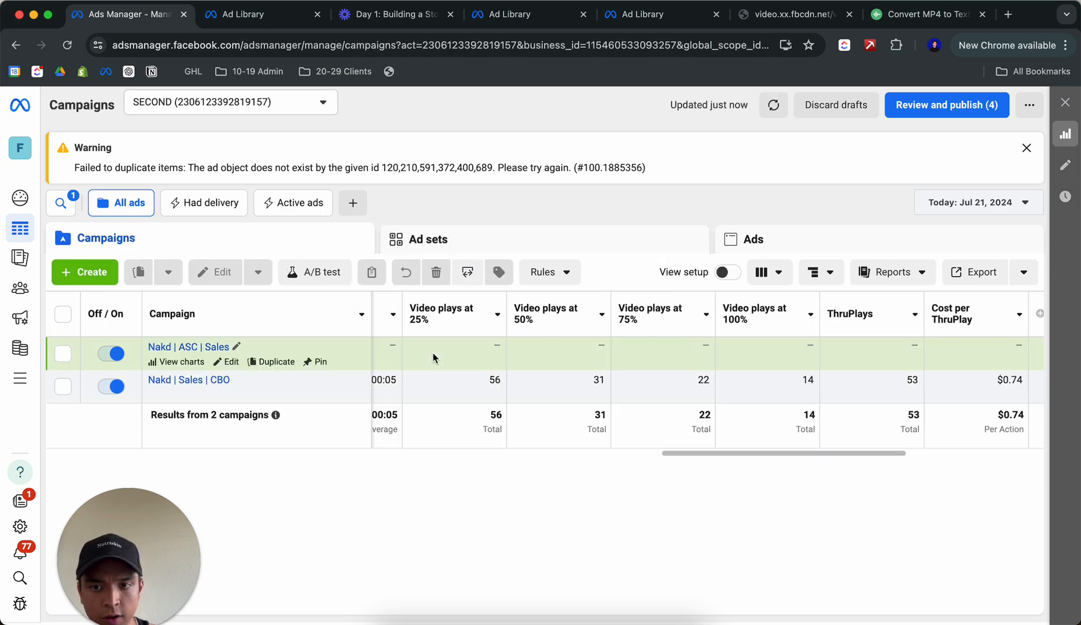
scroll(387, 337, "left", 15)
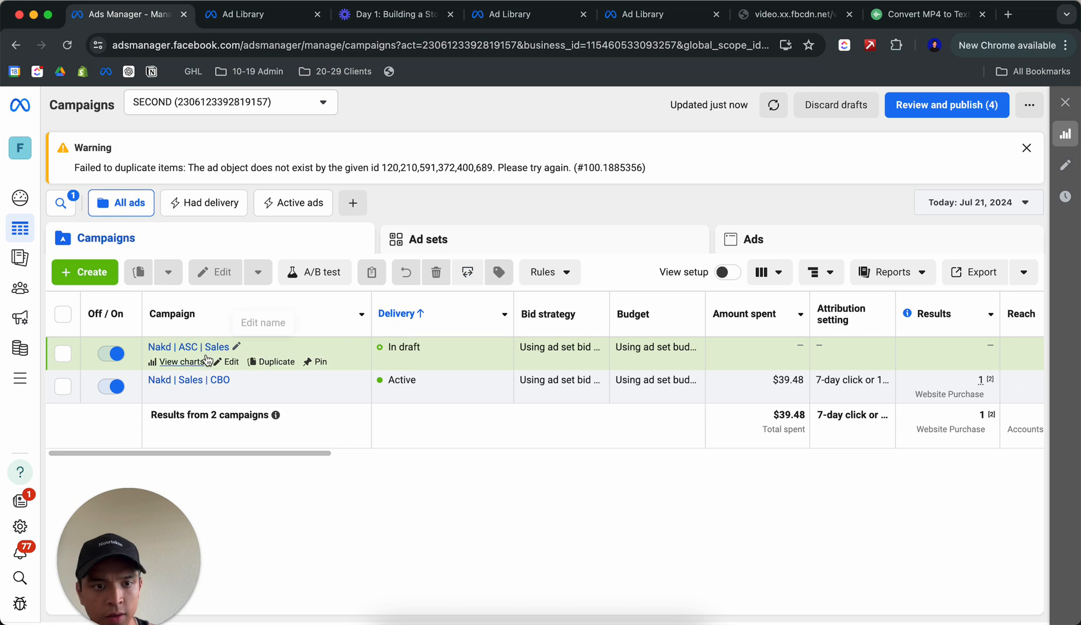
left_click(189, 347)
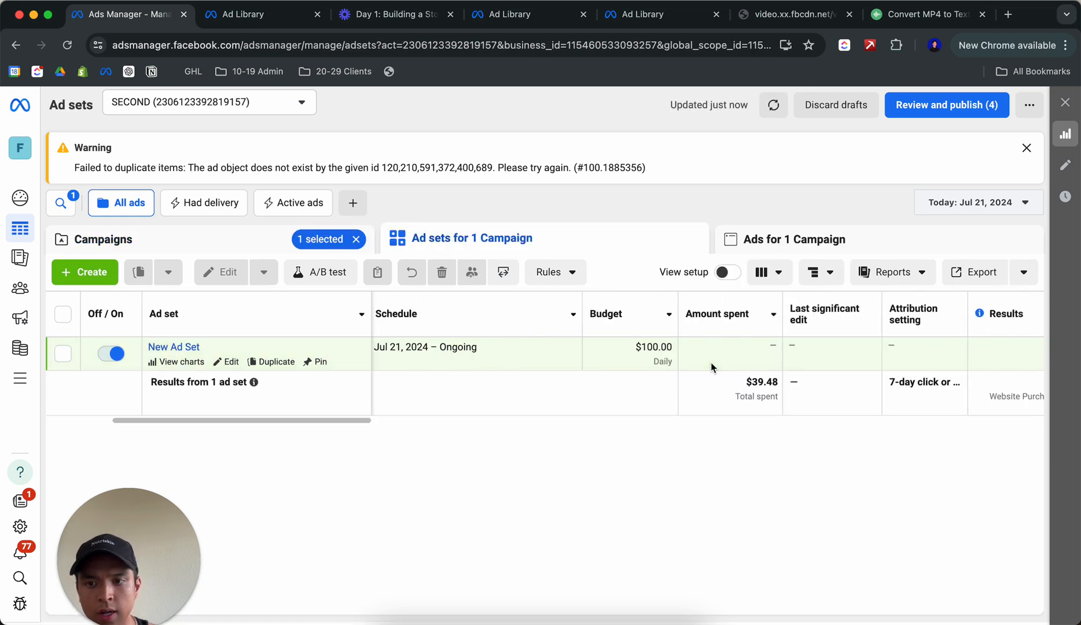
Review the draft items and publish the new campaign with its ad set and both ads
scroll(709, 362, "right", 1)
left_click(919, 106)
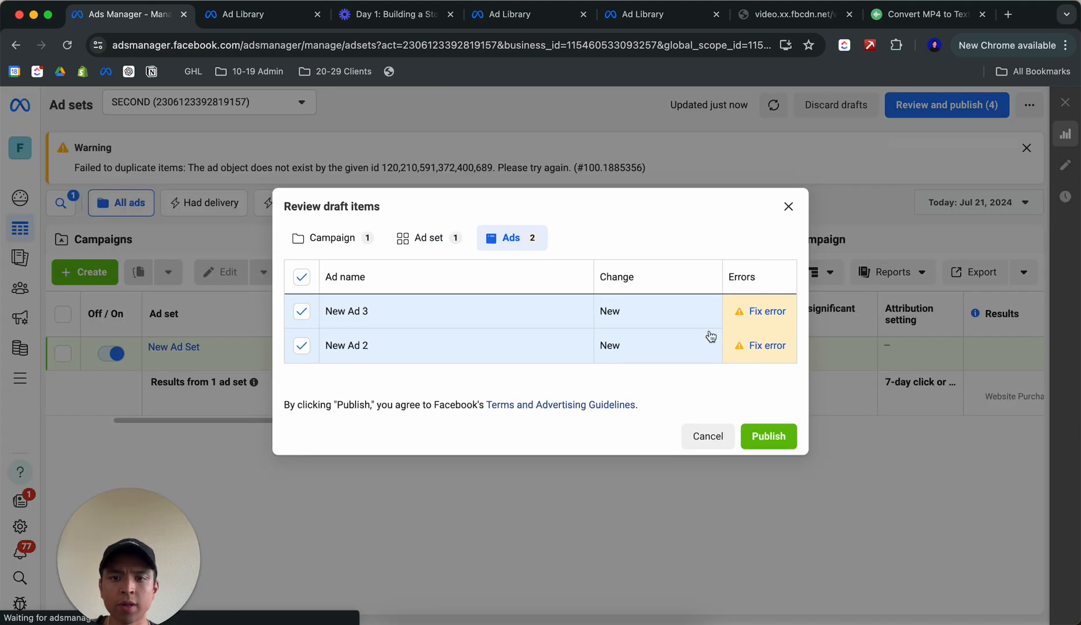
left_click(764, 438)
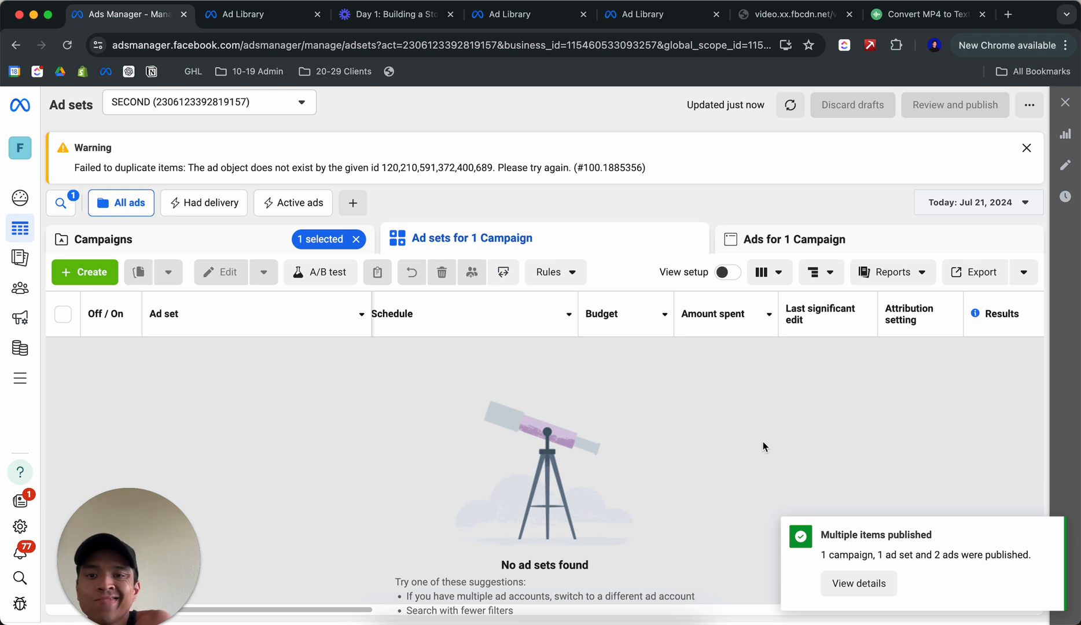
Check the campaign's ads list, dismiss the publishing notice, and reload Ads Manager with the campaign selection cleared
left_click(755, 230)
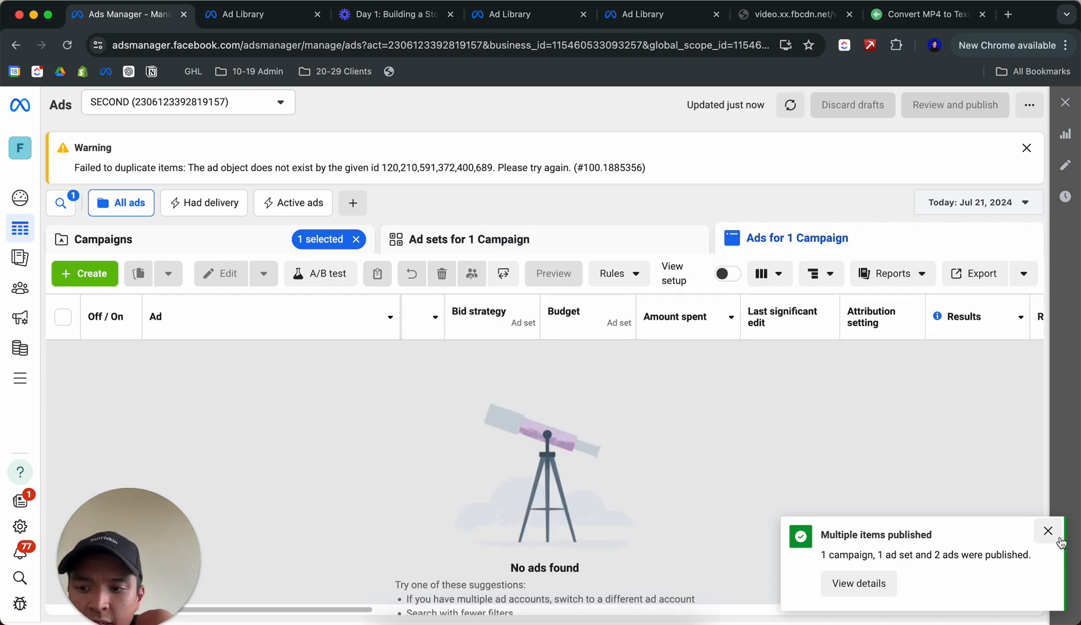
left_click(1048, 529)
left_click(68, 49)
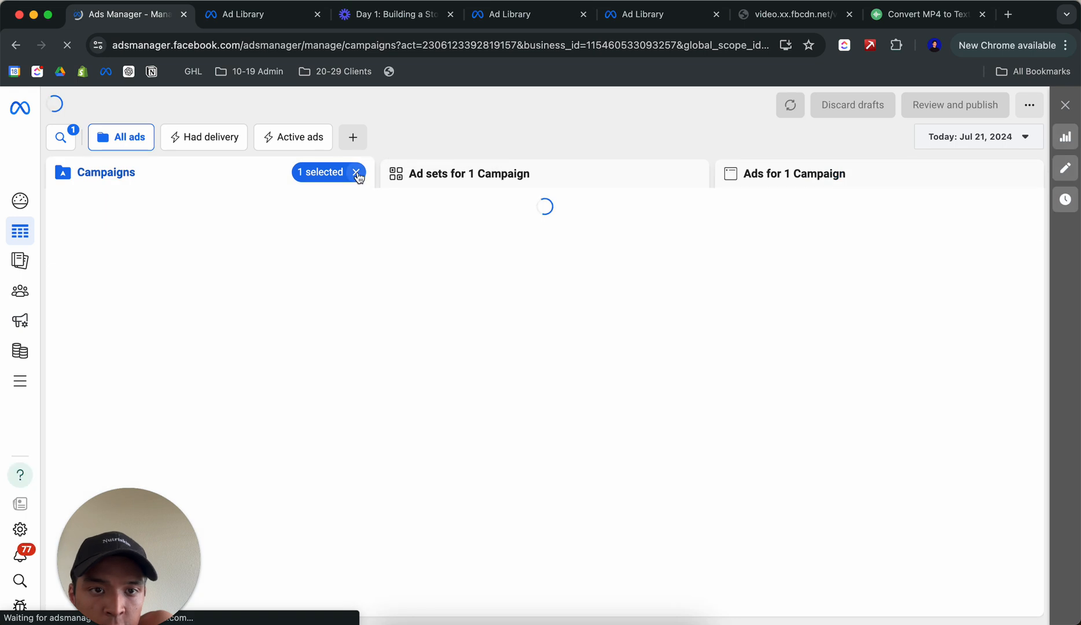
left_click(355, 174)
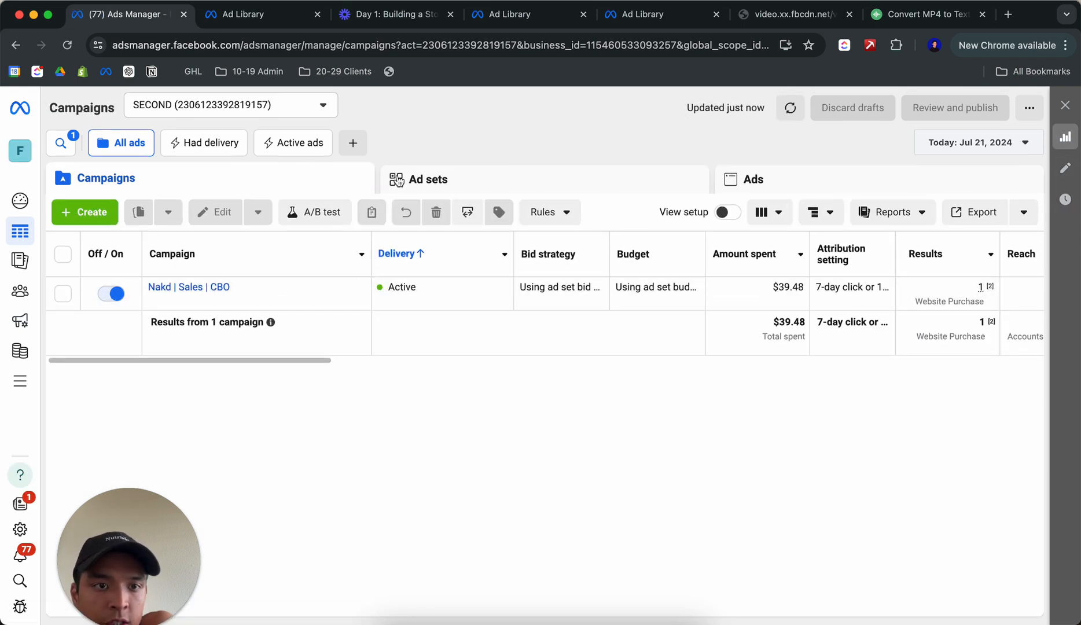
Remove the selected-campaign filter so that all campaigns are listed
left_click(61, 143)
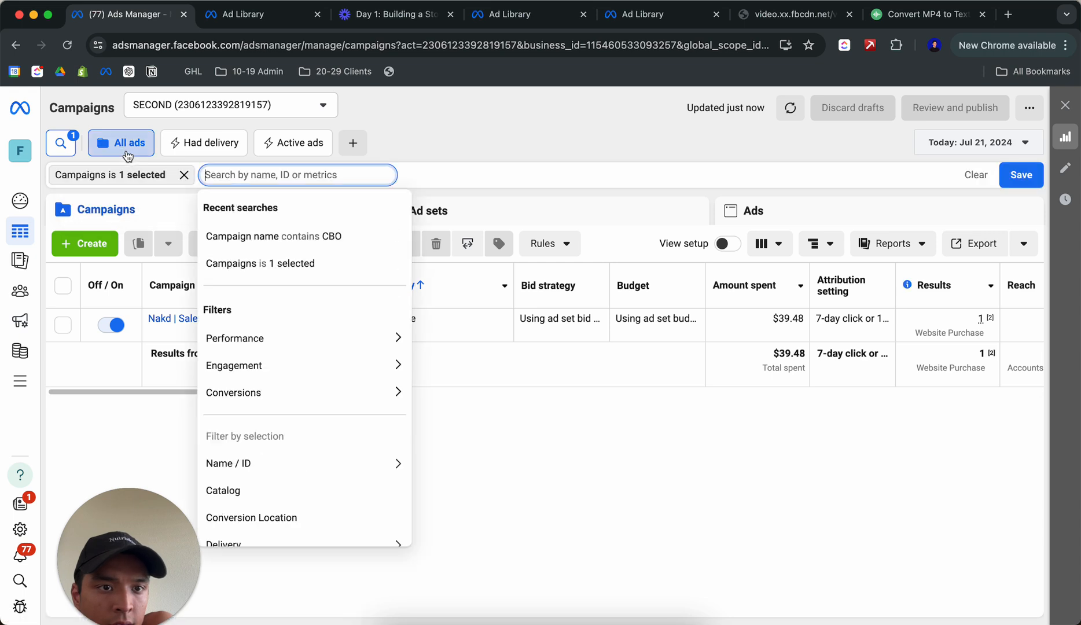
left_click(554, 135)
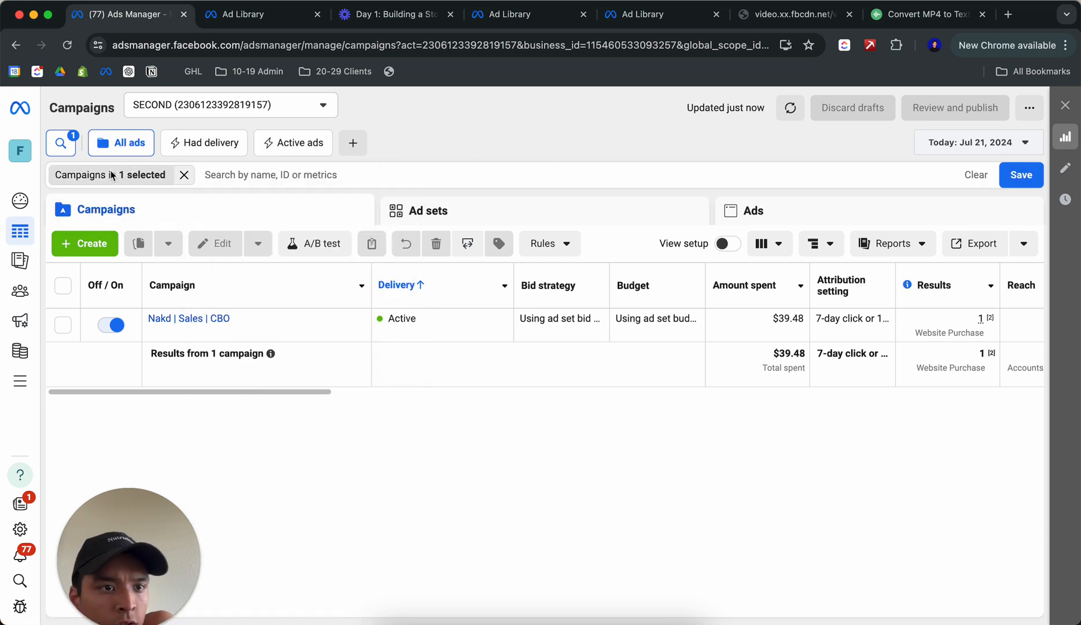
left_click(52, 142)
left_click(66, 150)
left_click(102, 137)
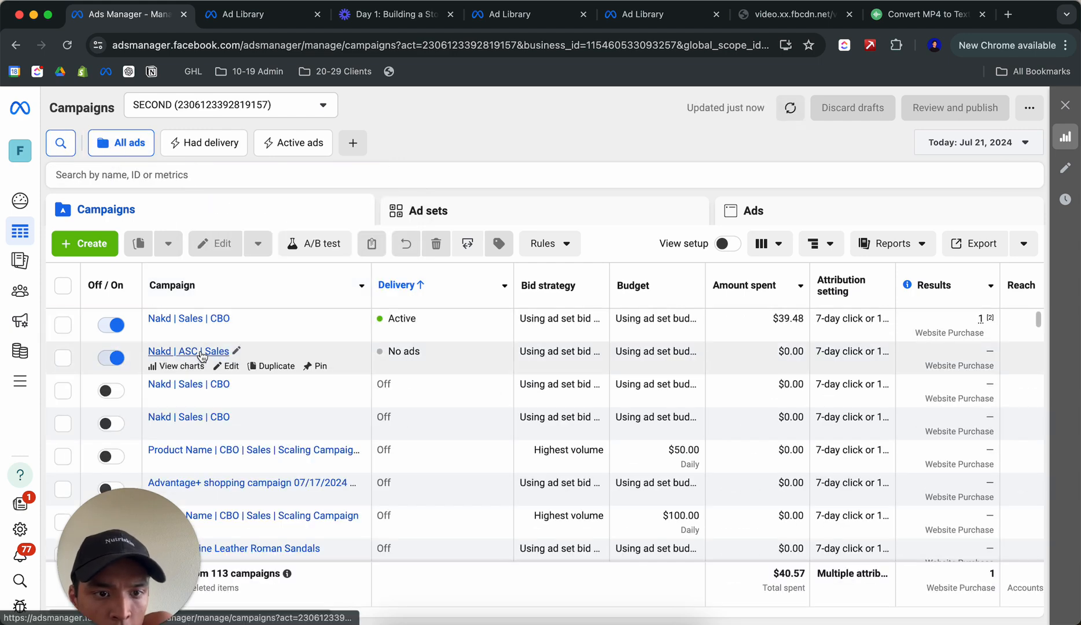
Open the Nakd | Sales | CBO campaign's ad sets and compare their reach, purchases, ROAS, link clicks, thumbstop, add-to-cart and checkout metrics
left_click(200, 352)
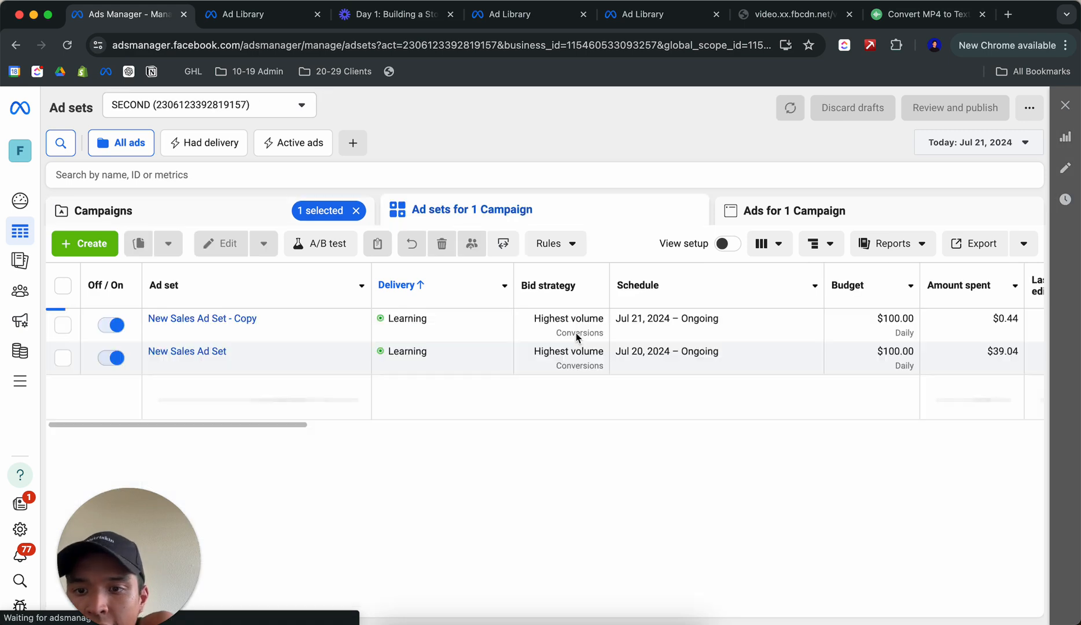
scroll(671, 359, "right", 10)
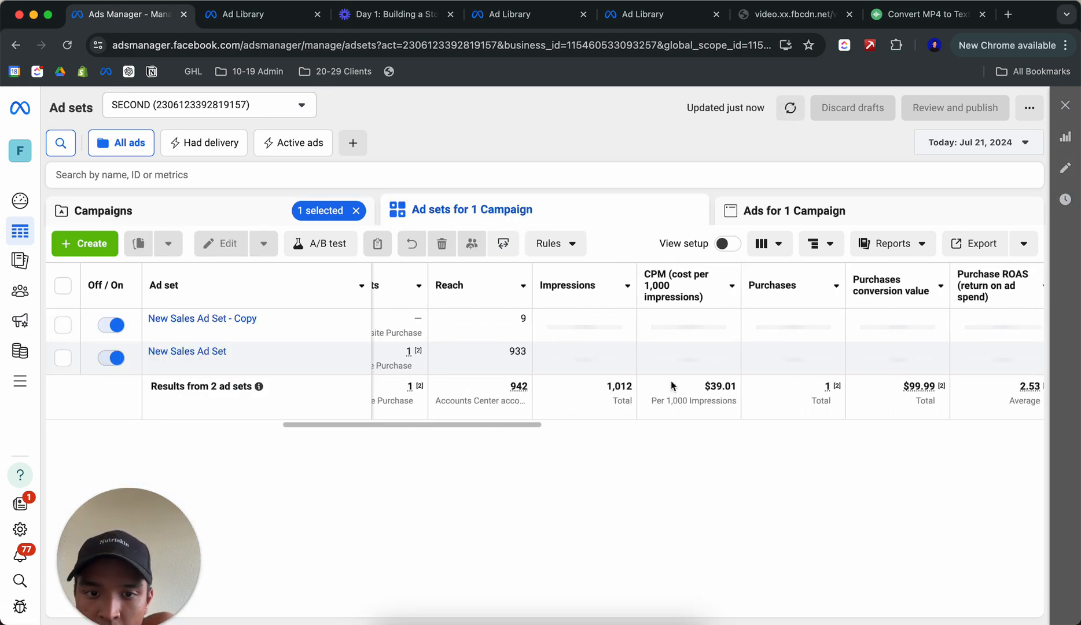
scroll(671, 384, "right", 2)
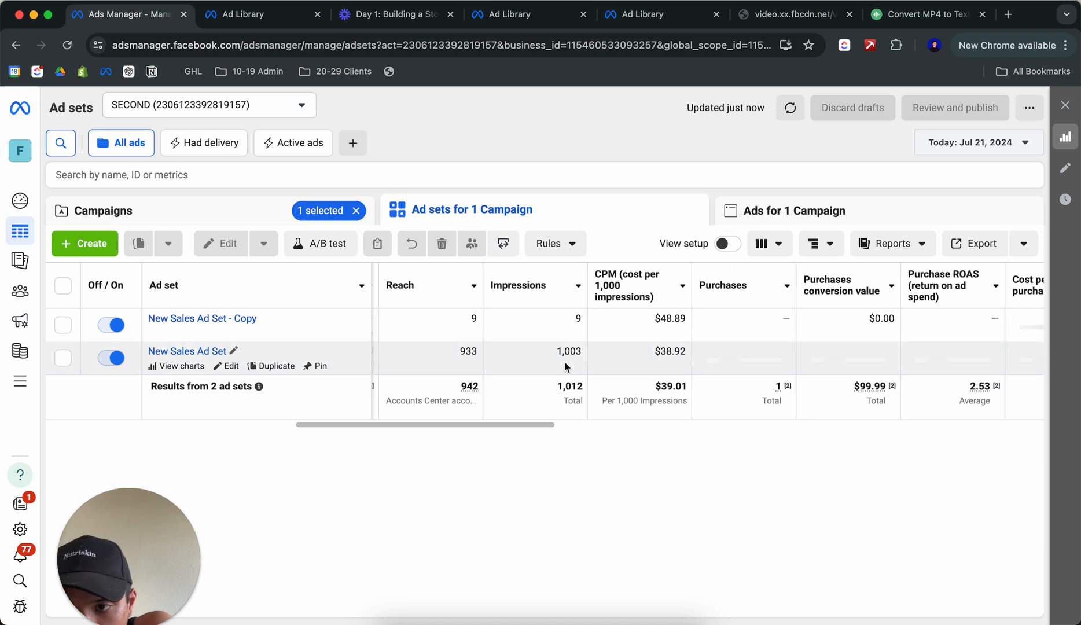
scroll(566, 367, "right", 5)
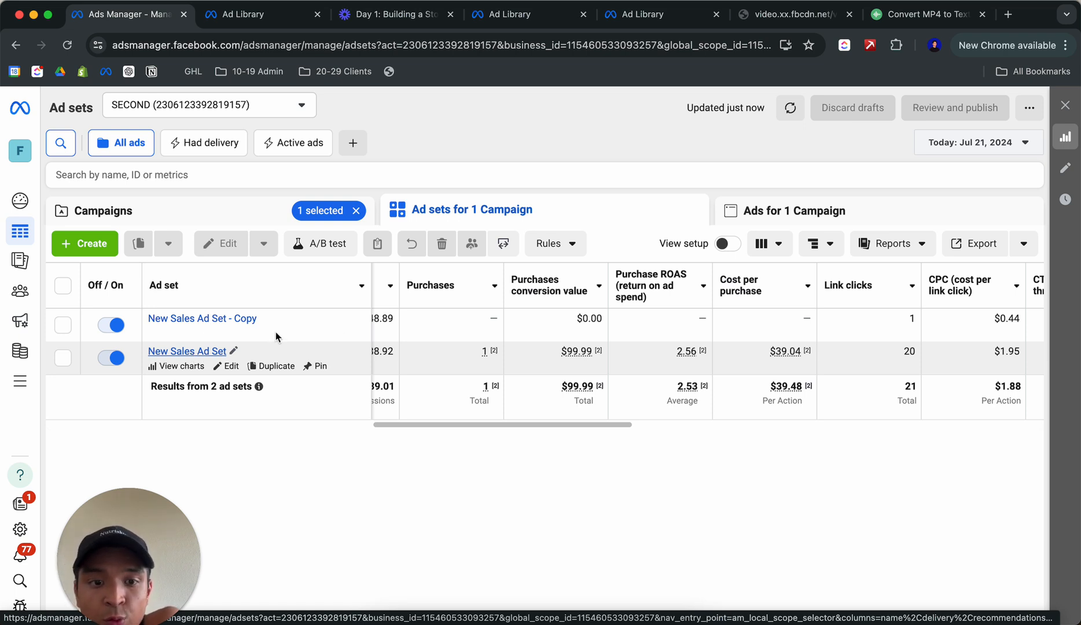
scroll(495, 313, "right", 5)
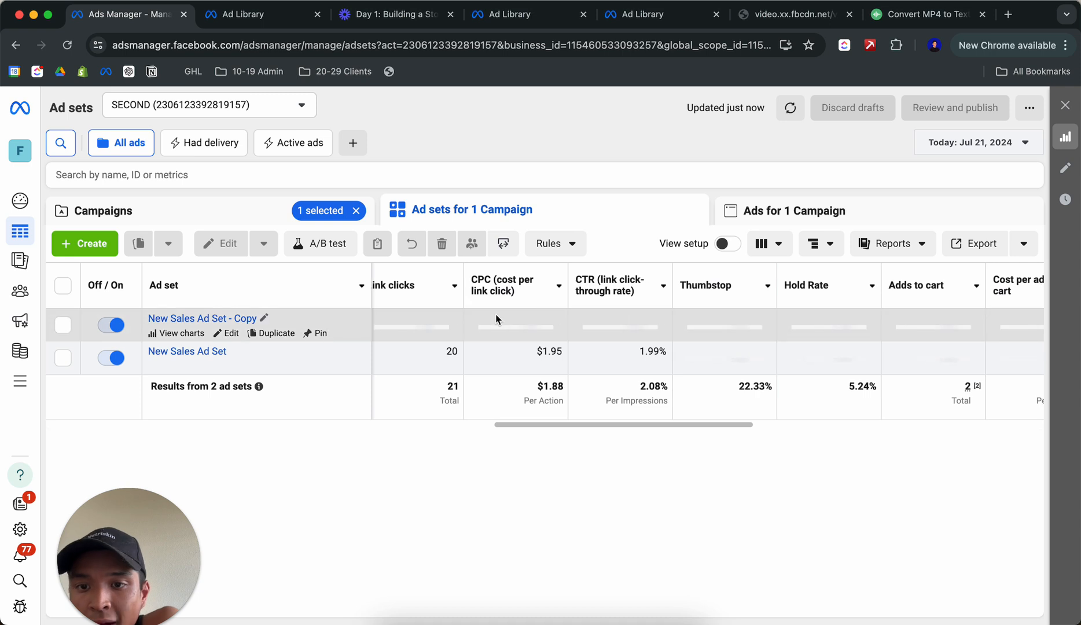
scroll(495, 313, "right", 4)
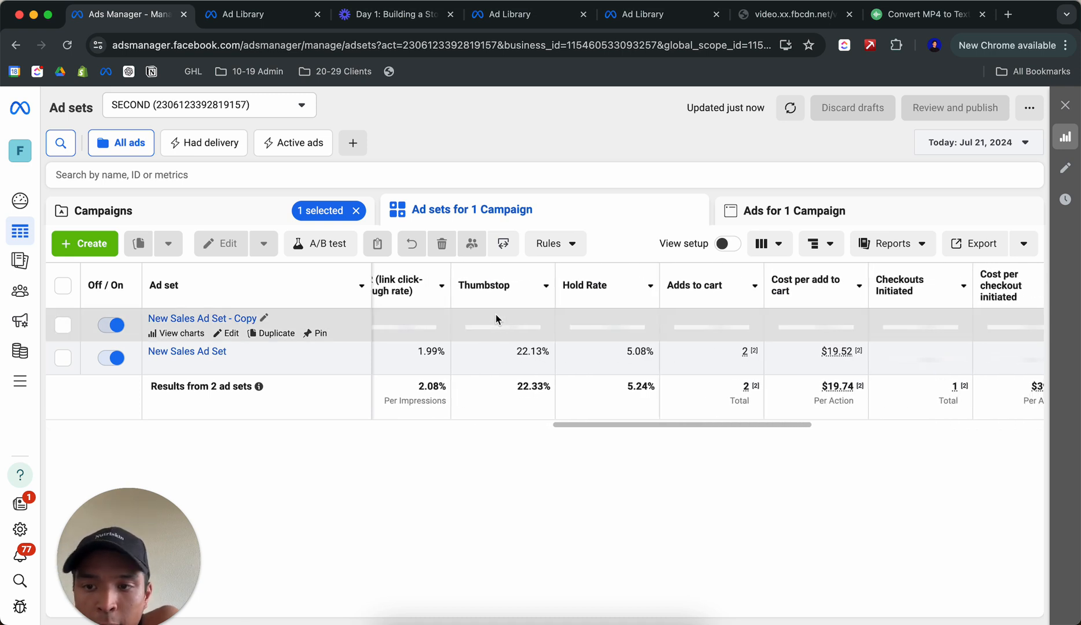
scroll(495, 313, "right", 6)
scroll(496, 313, "left", 3)
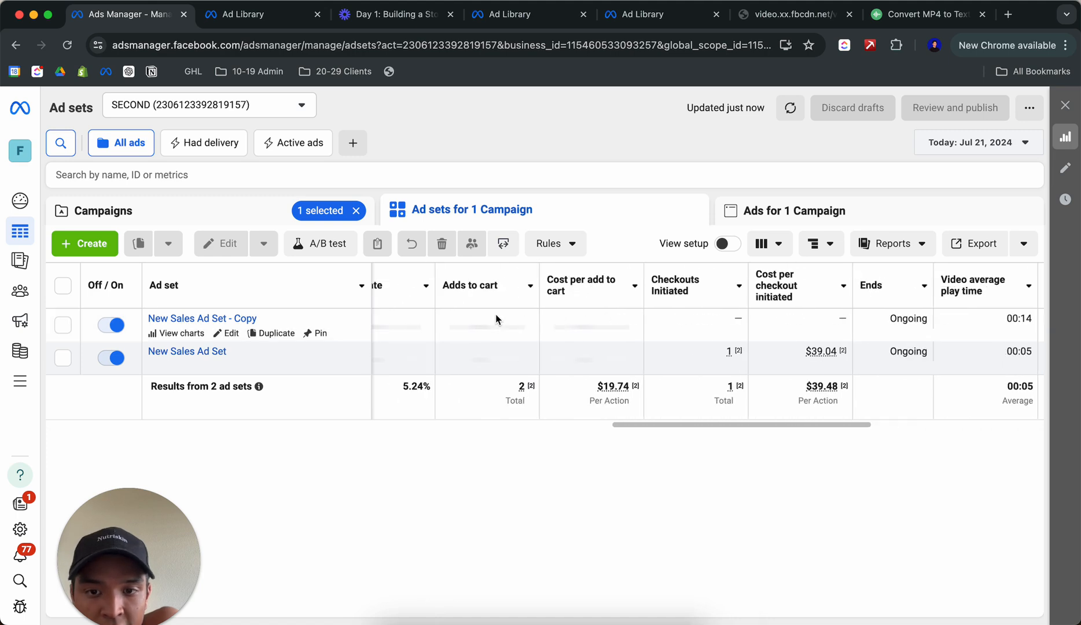
scroll(496, 318, "left", 10)
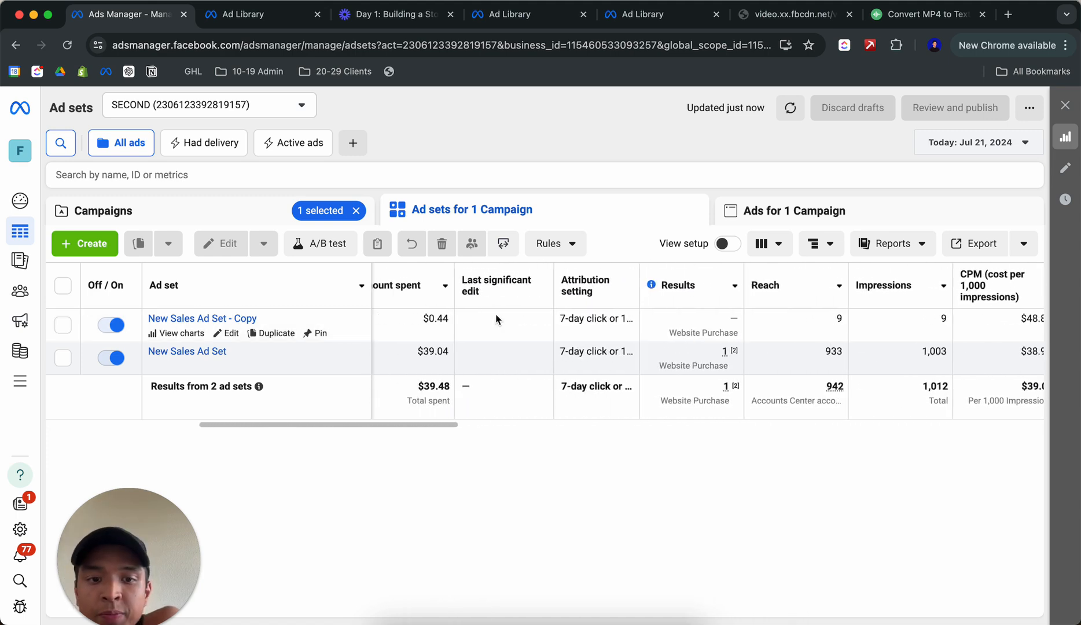
Refresh the table data and review both ad sets' updated impressions, CPM, ROAS and cost per purchase
left_click(797, 107)
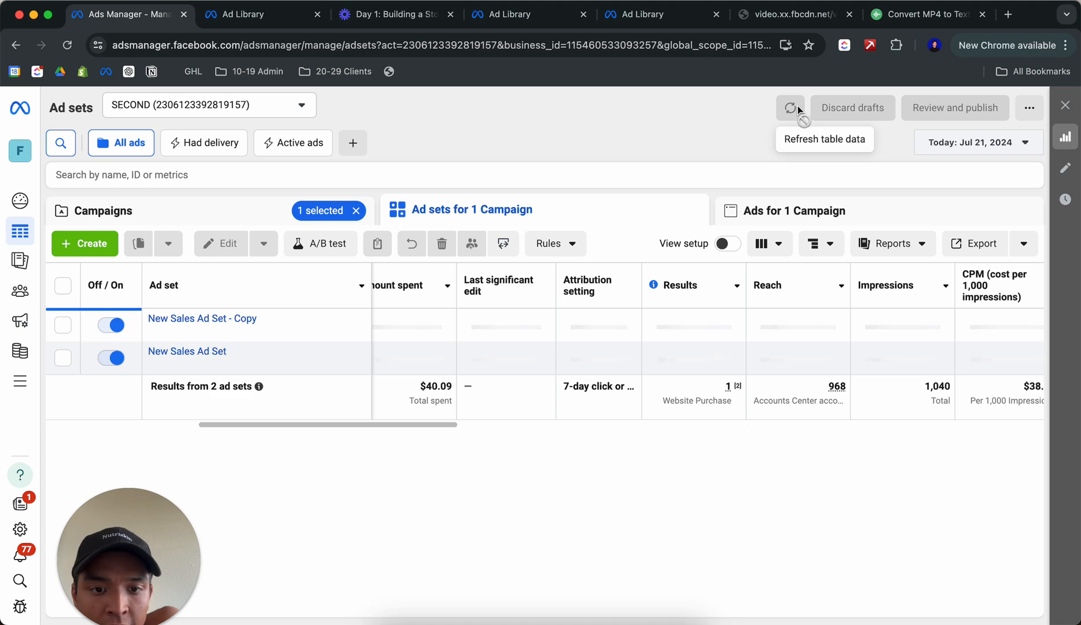
scroll(634, 356, "right", 5)
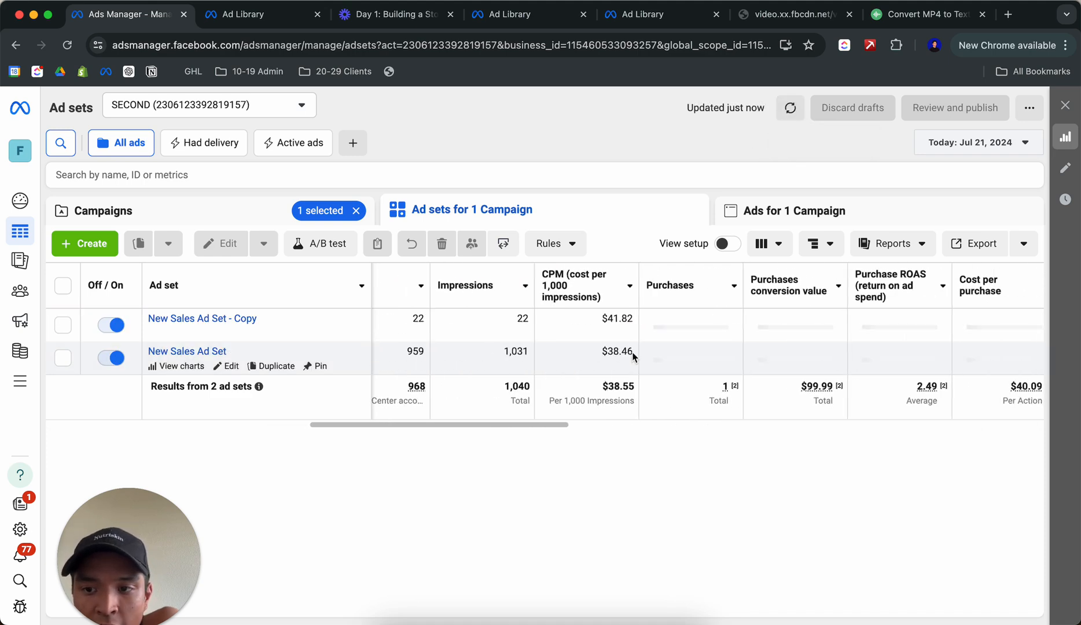
scroll(632, 351, "right", 5)
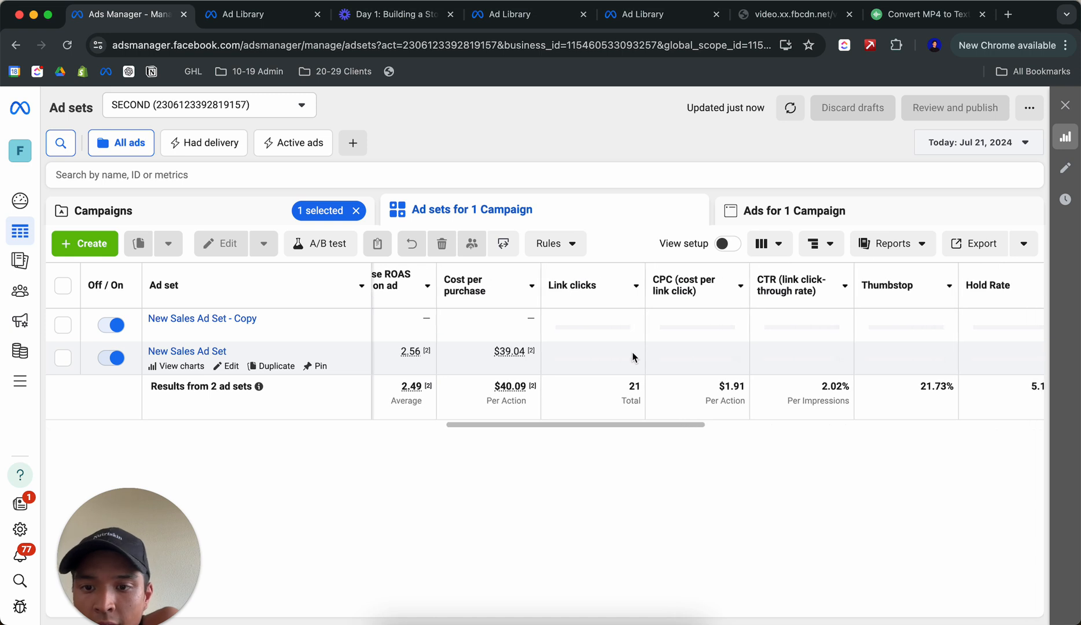
Compare the two ad sets' CPC, CTR, thumbstop, hold rate, add-to-cart, checkout and video play metrics
scroll(632, 352, "right", 5)
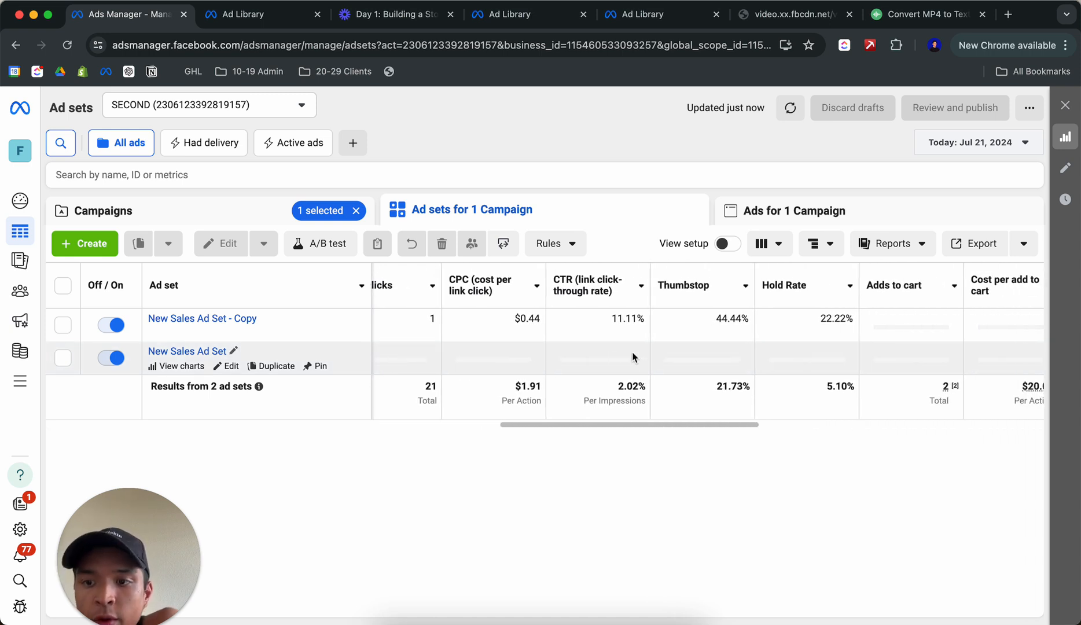
scroll(633, 357, "right", 10)
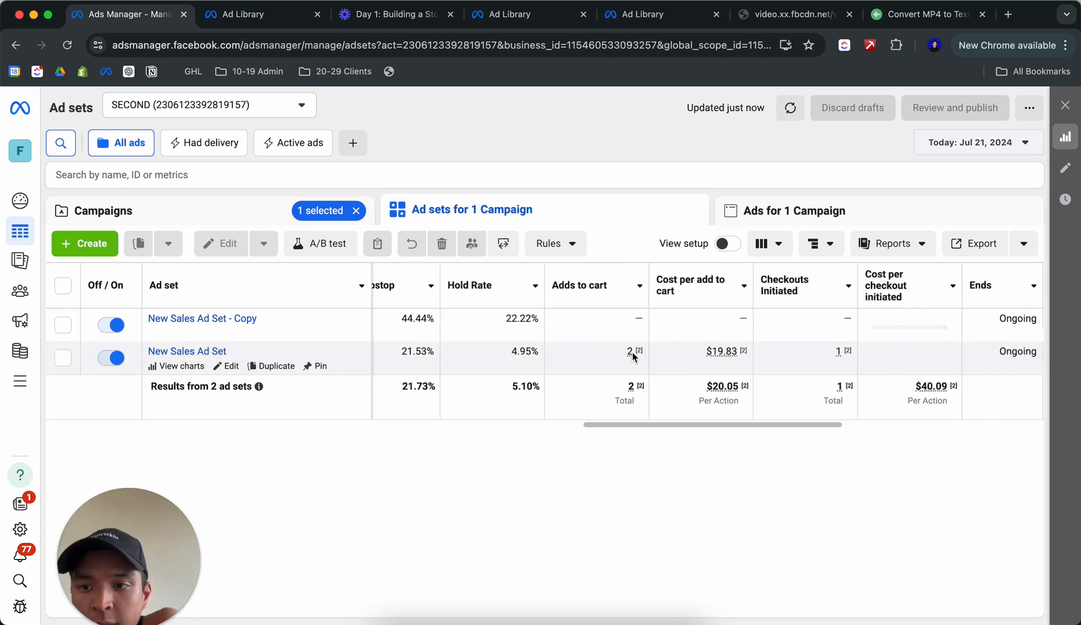
scroll(632, 357, "right", 5)
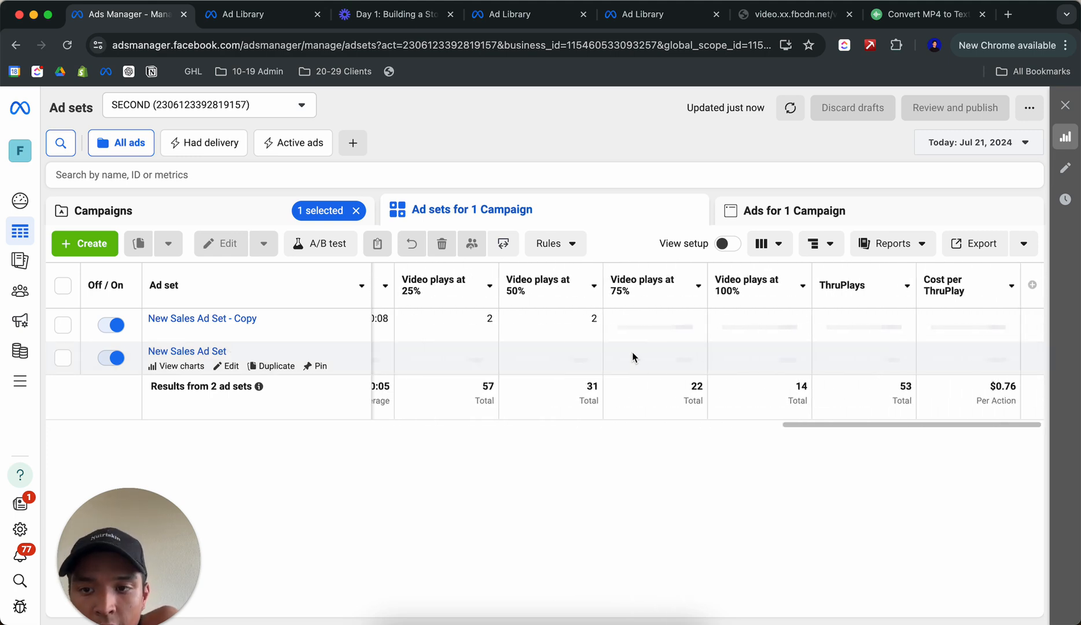
scroll(634, 356, "left", 15)
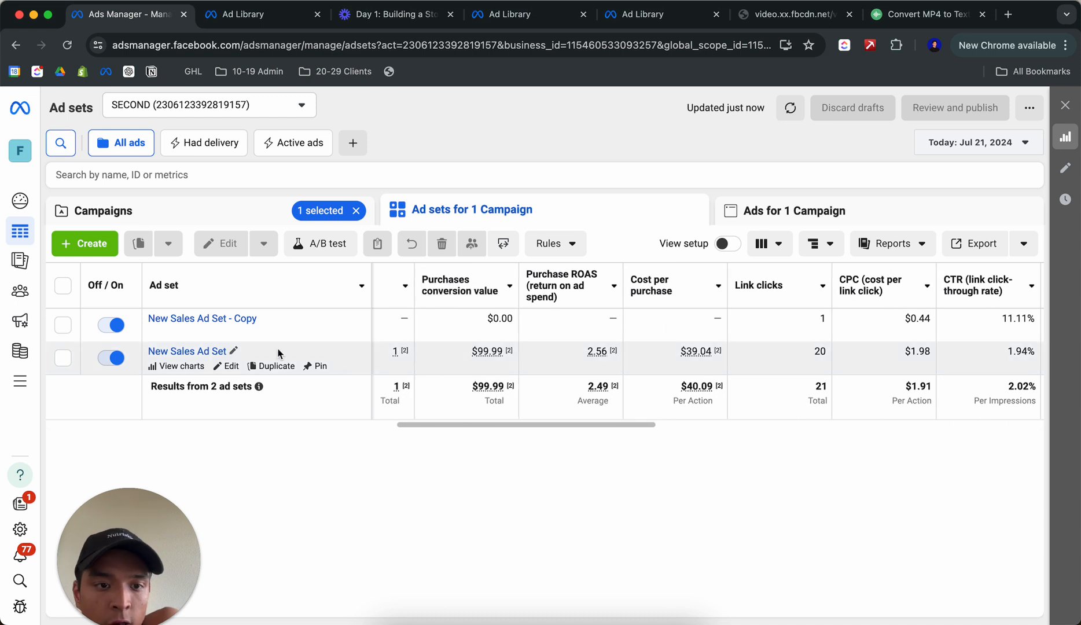
Open the ads in New Sales Ad Set - Copy and examine their spend, CTR, thumbstop, hold rate, video play and ThruPlay metrics
left_click(232, 322)
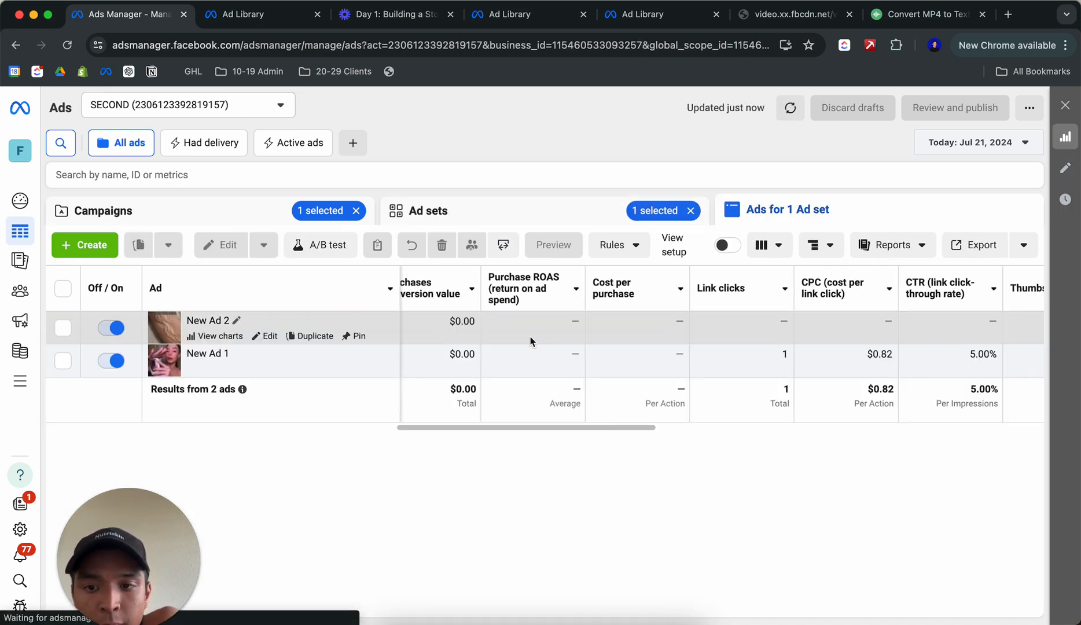
scroll(530, 340, "right", 5)
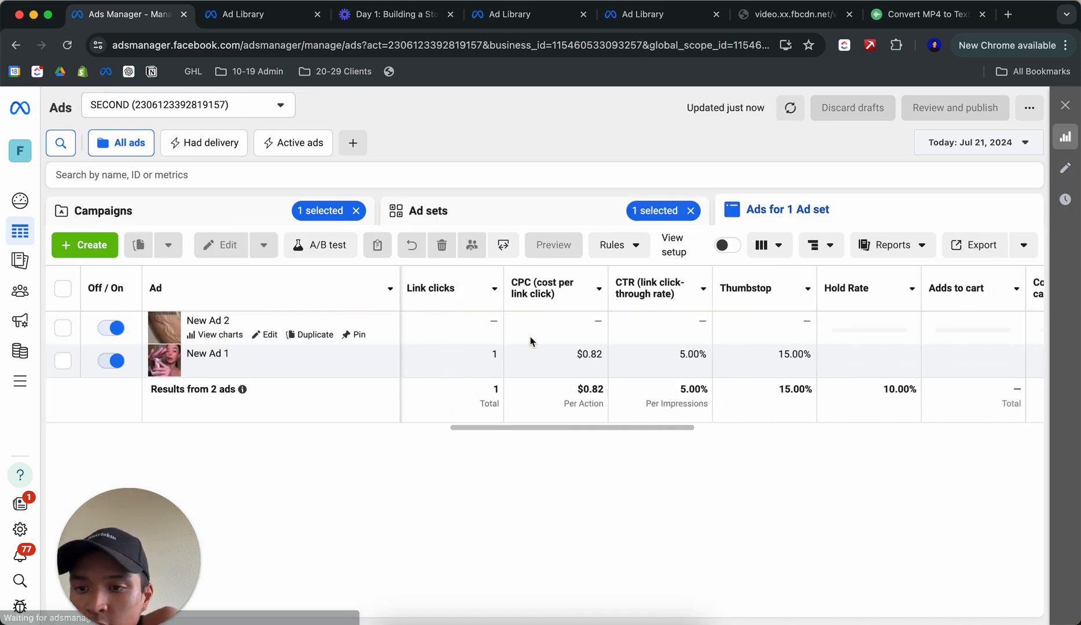
left_click(790, 110)
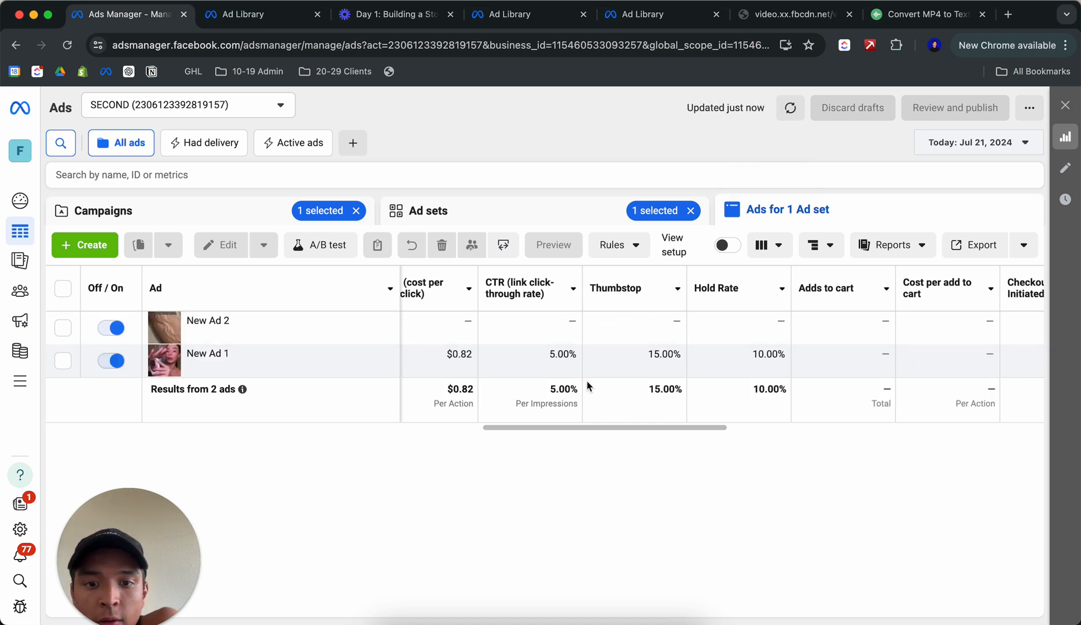
scroll(587, 382, "left", 10)
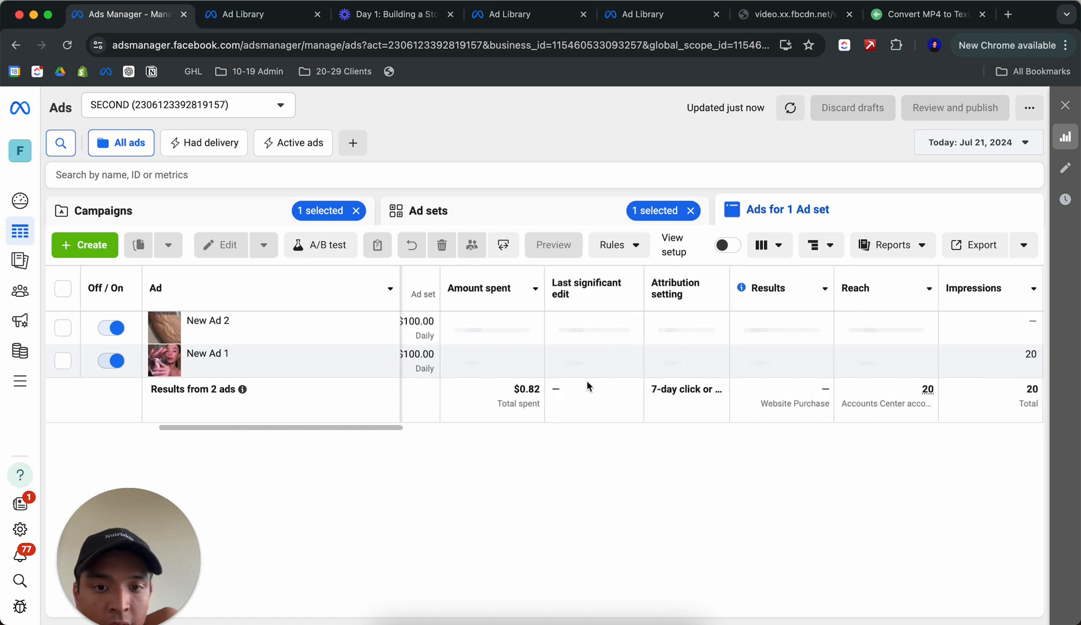
scroll(587, 382, "right", 10)
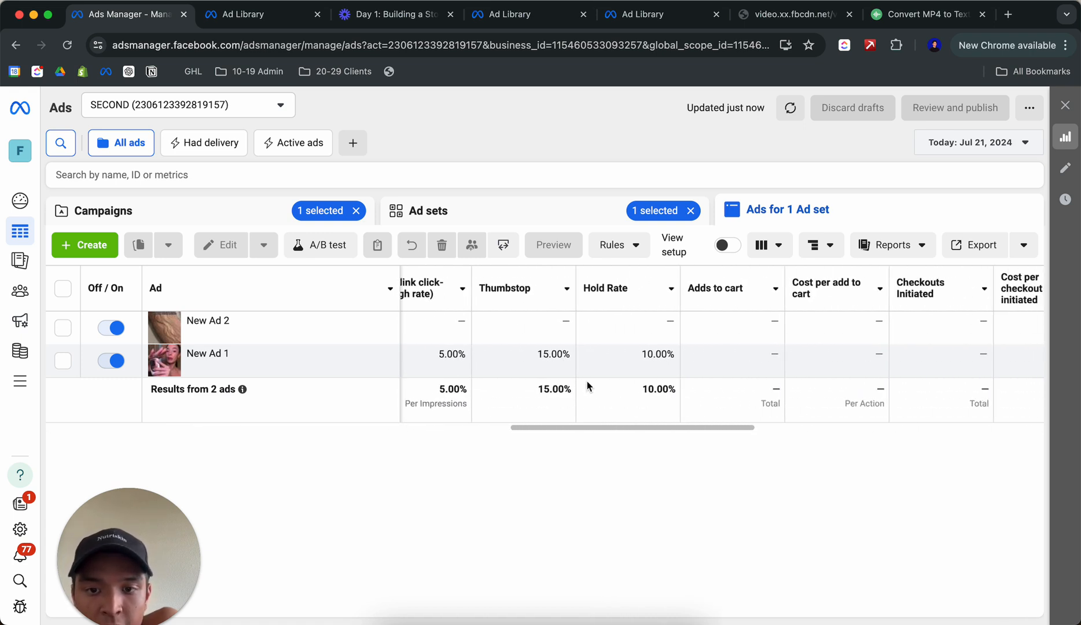
scroll(586, 385, "right", 10)
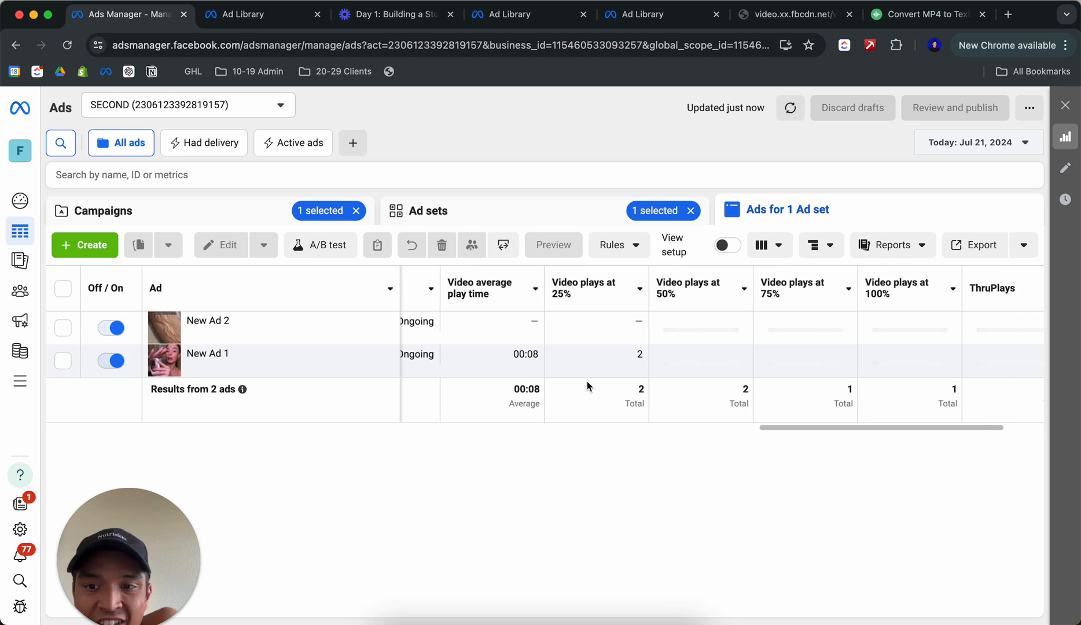
scroll(586, 382, "right", 3)
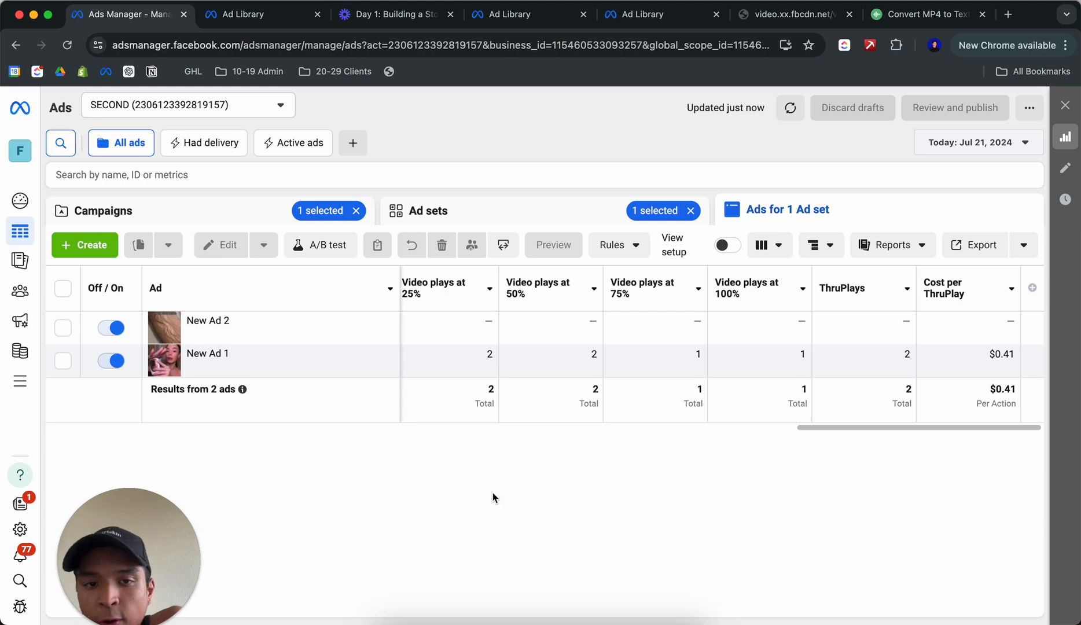
scroll(505, 333, "left", 10)
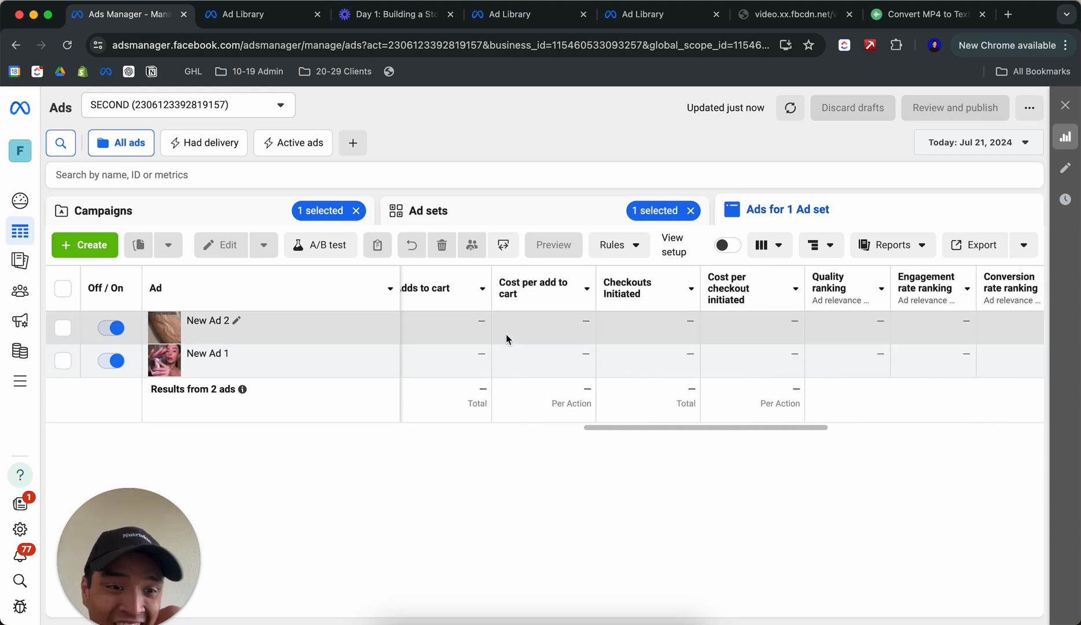
scroll(506, 338, "left", 10)
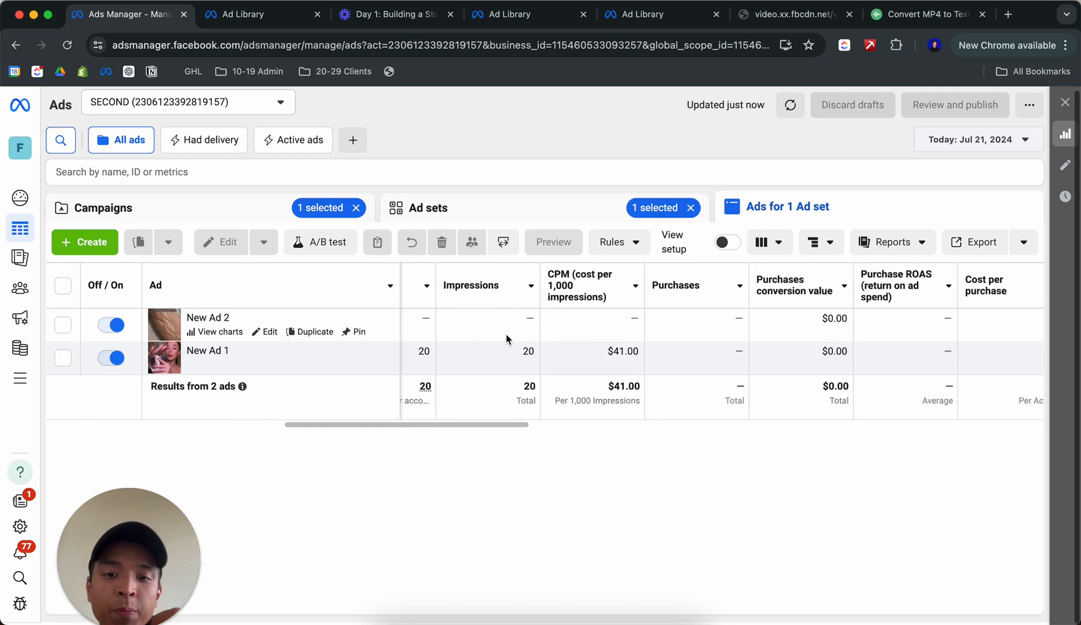
Refresh the ads table and recheck both ads' purchase, checkout, ranking, link click and thumbstop figures
left_click(790, 105)
scroll(509, 391, "right", 2)
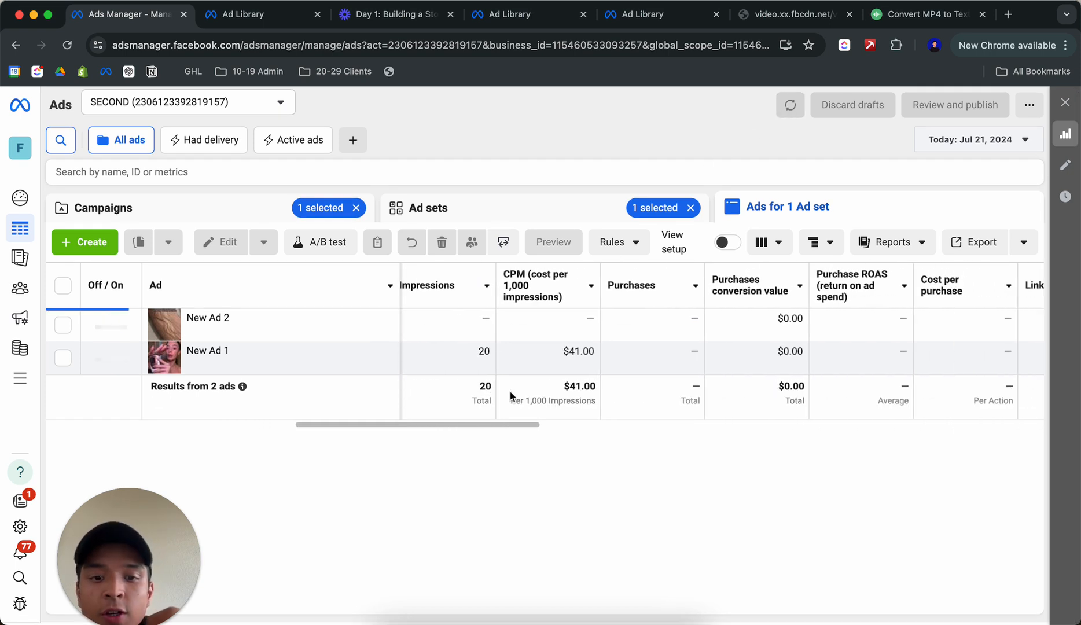
scroll(510, 391, "right", 5)
scroll(571, 356, "right", 8)
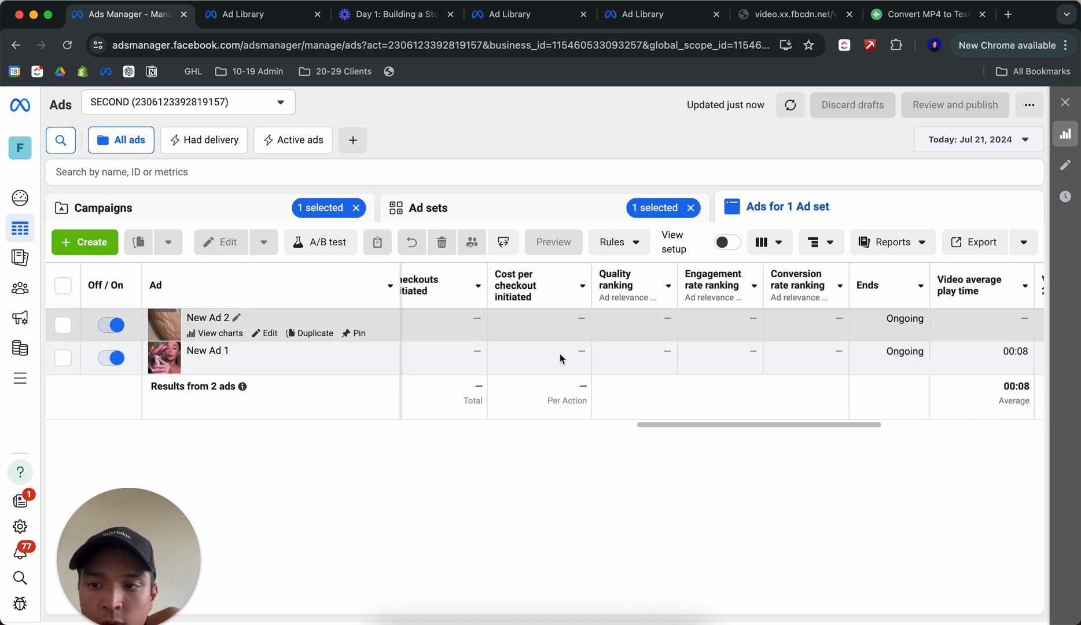
scroll(554, 364, "right", 6)
scroll(554, 361, "left", 10)
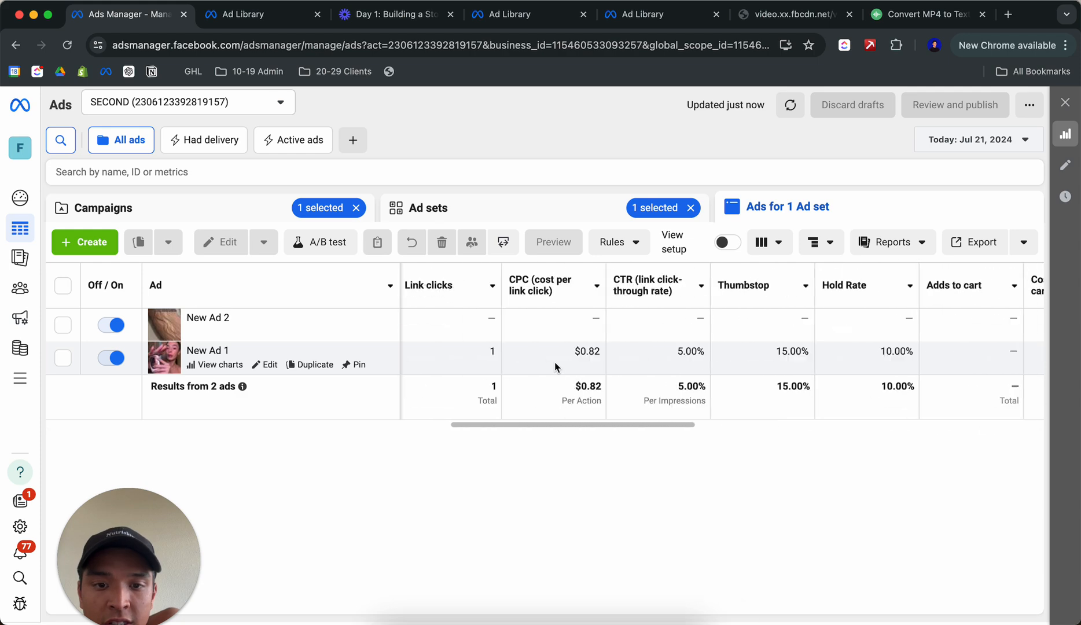
Return to the campaigns list and open the ads of New Sales Ad Set in the active Nakd | Sales | CBO campaign
left_click(240, 223)
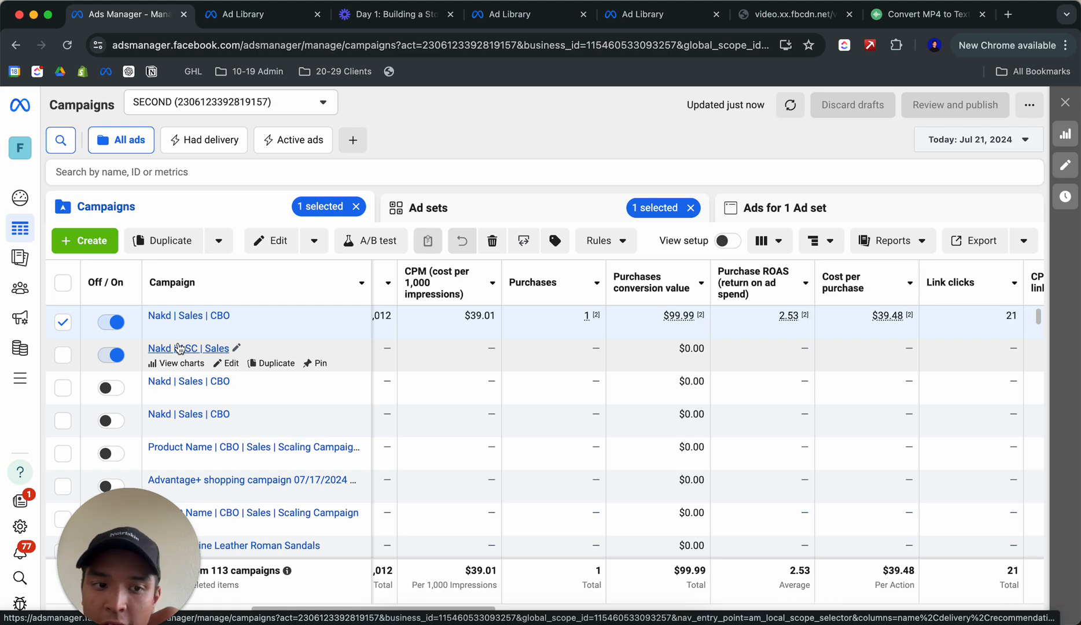
left_click(195, 314)
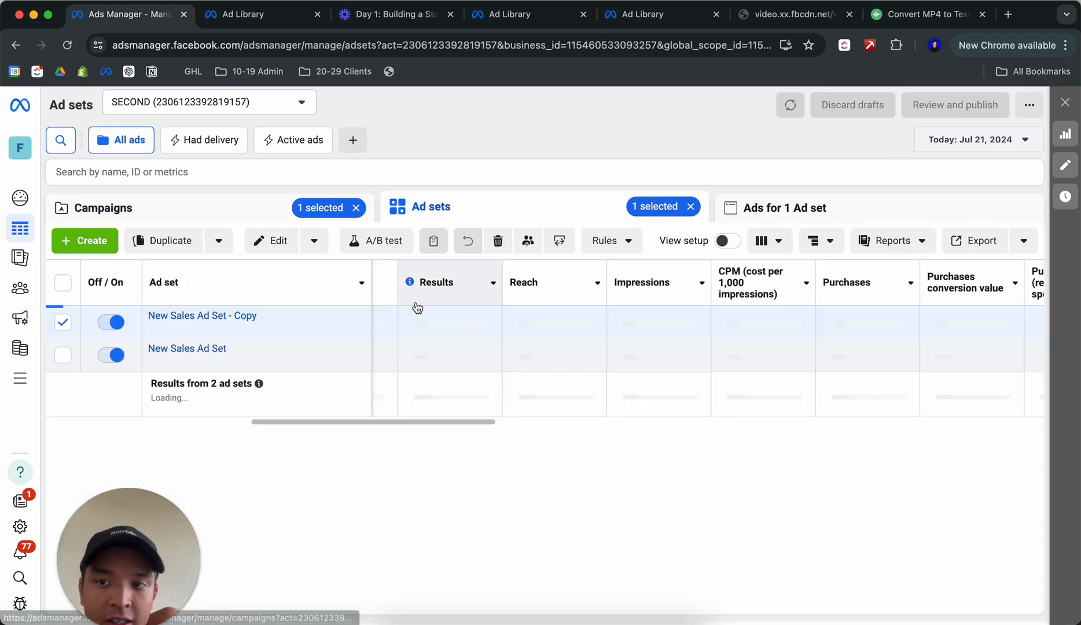
left_click(788, 208)
left_click(569, 205)
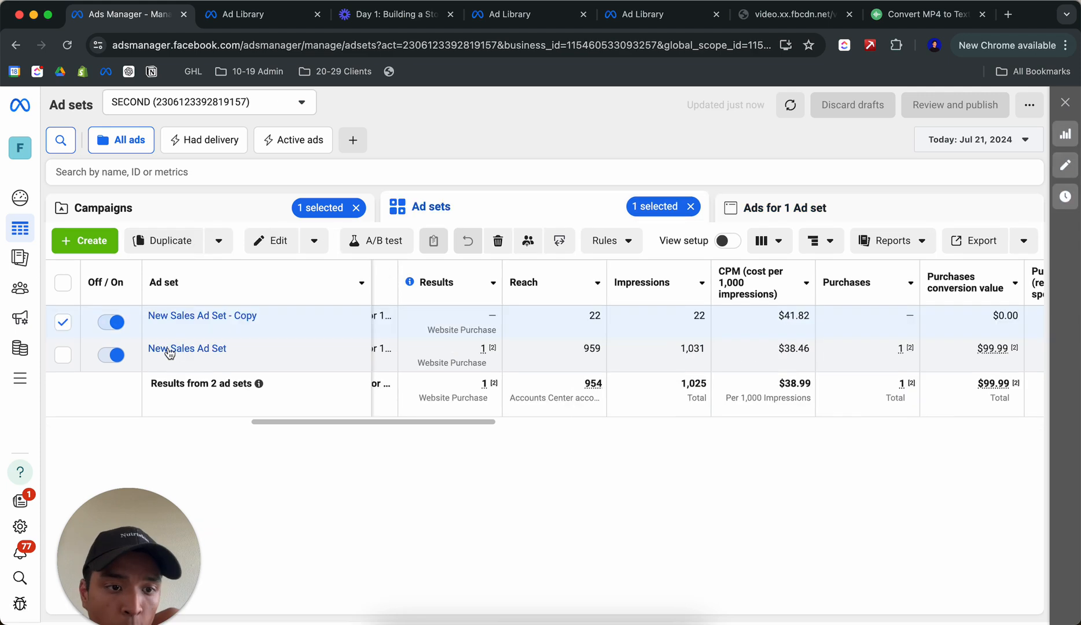
left_click(168, 350)
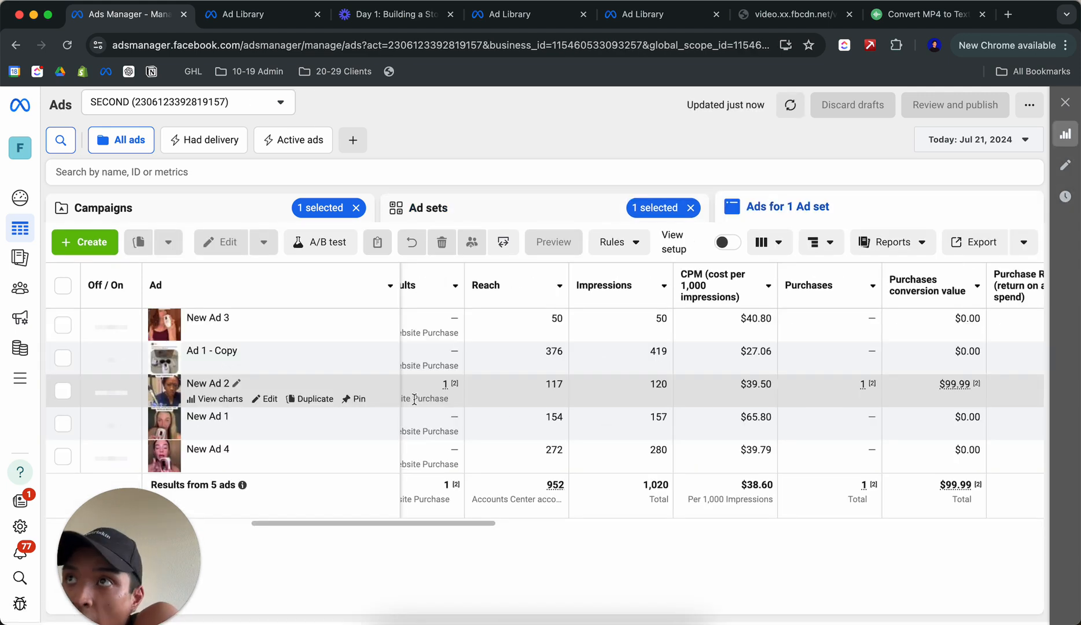
Compare the five ads' impressions, CPM, purchases, ROAS, cost per purchase, CTR and thumbstop rate
scroll(533, 416, "right", 10)
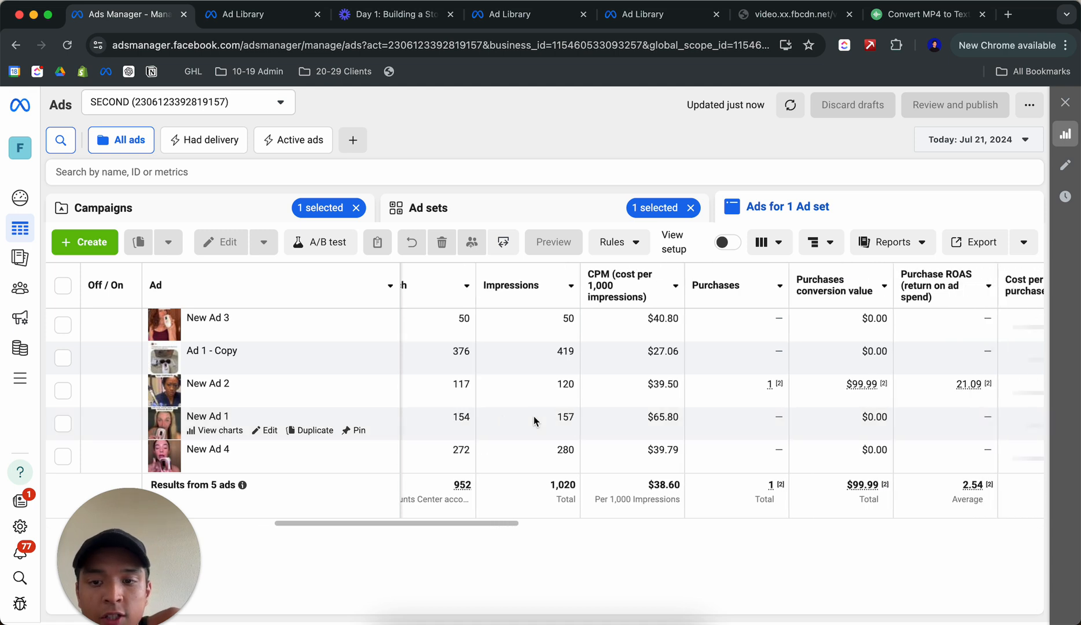
mouse_move(533, 416)
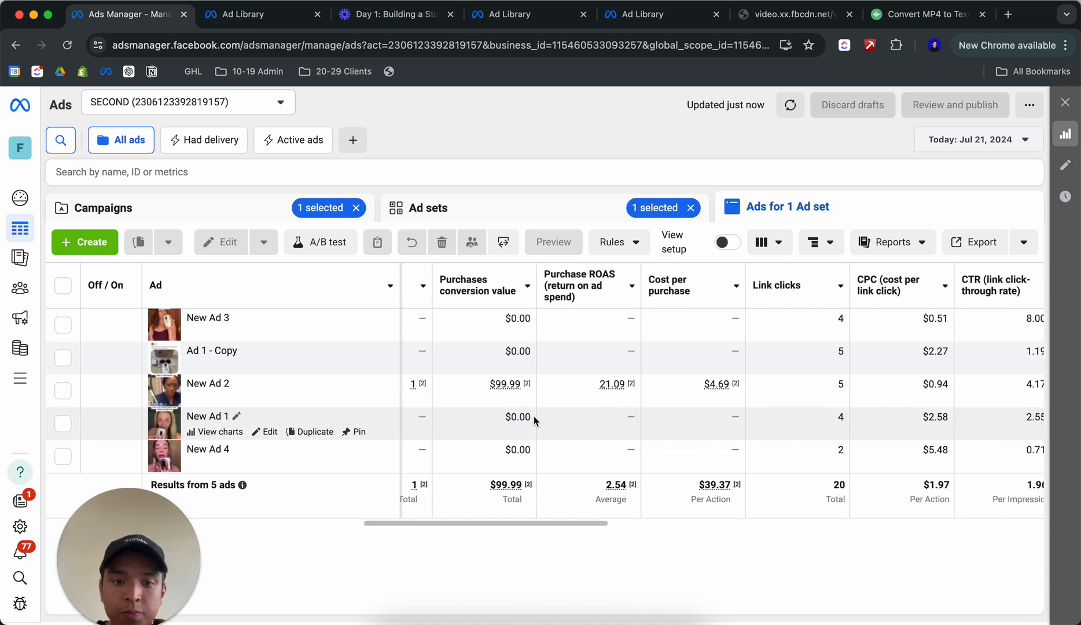
scroll(533, 416, "right", 5)
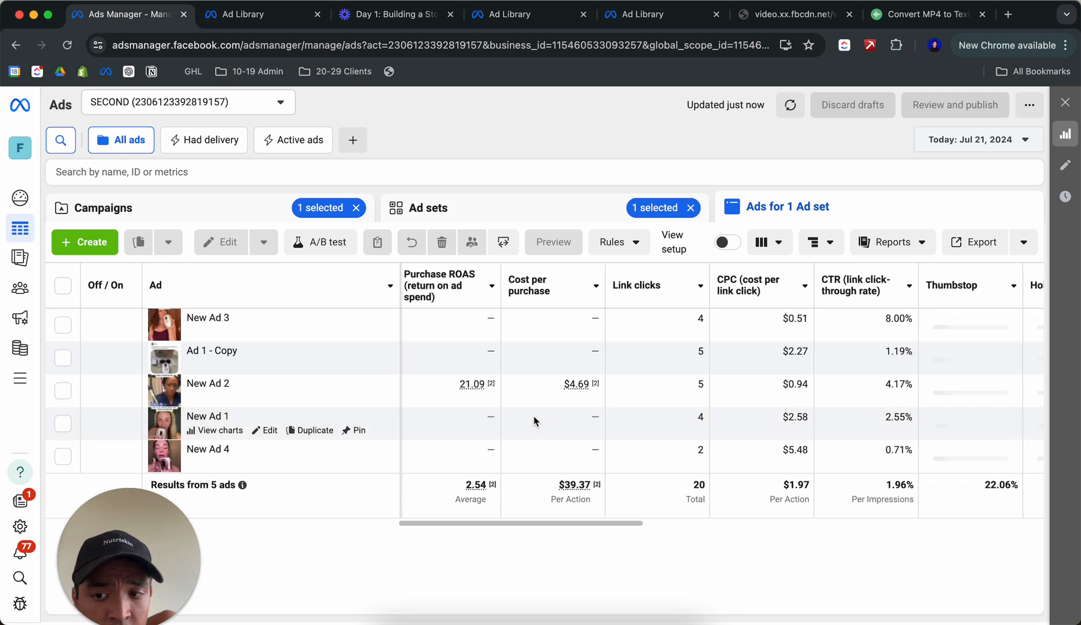
mouse_move(474, 390)
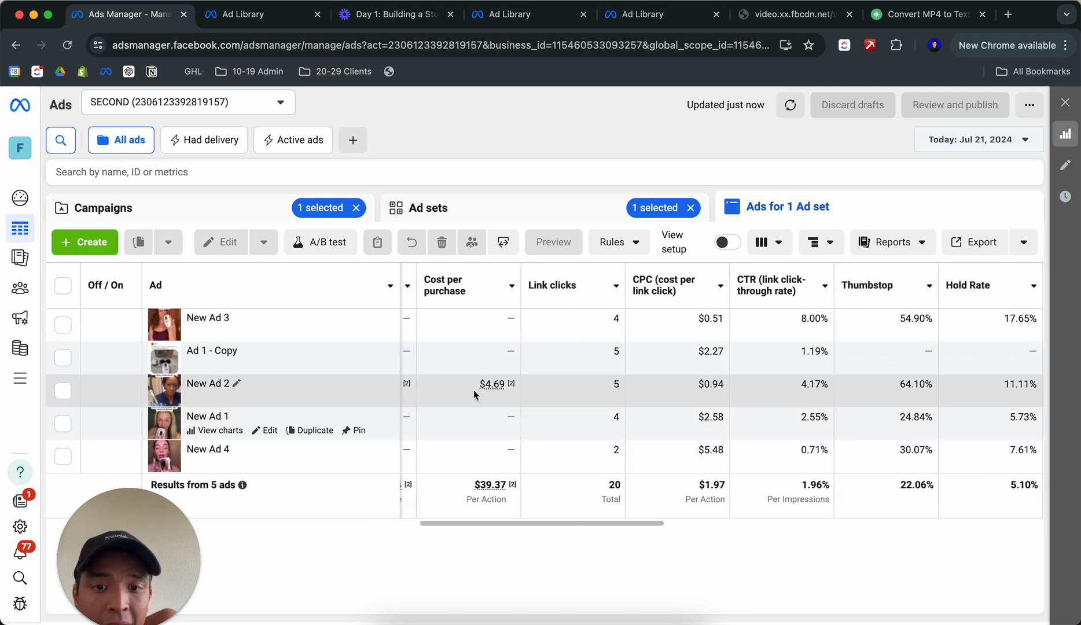
Select New Ad 2 and New Ad 3 and compare their CTR, thumbstop, hold rate and add-to-cart metrics
left_click(63, 390)
left_click(62, 325)
scroll(626, 406, "right", 5)
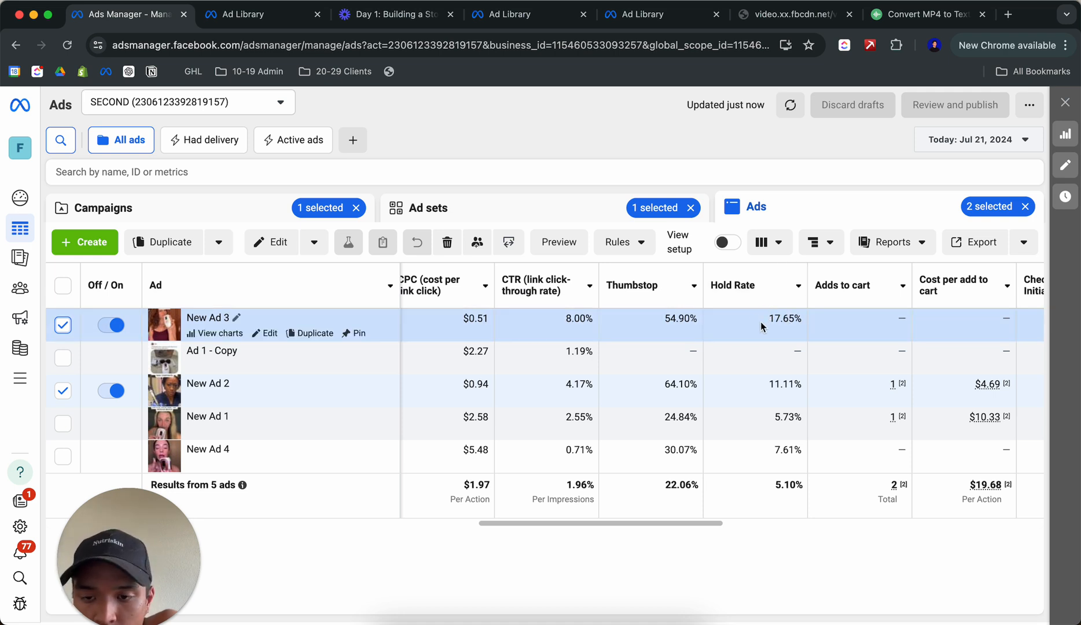
scroll(753, 390, "right", 1)
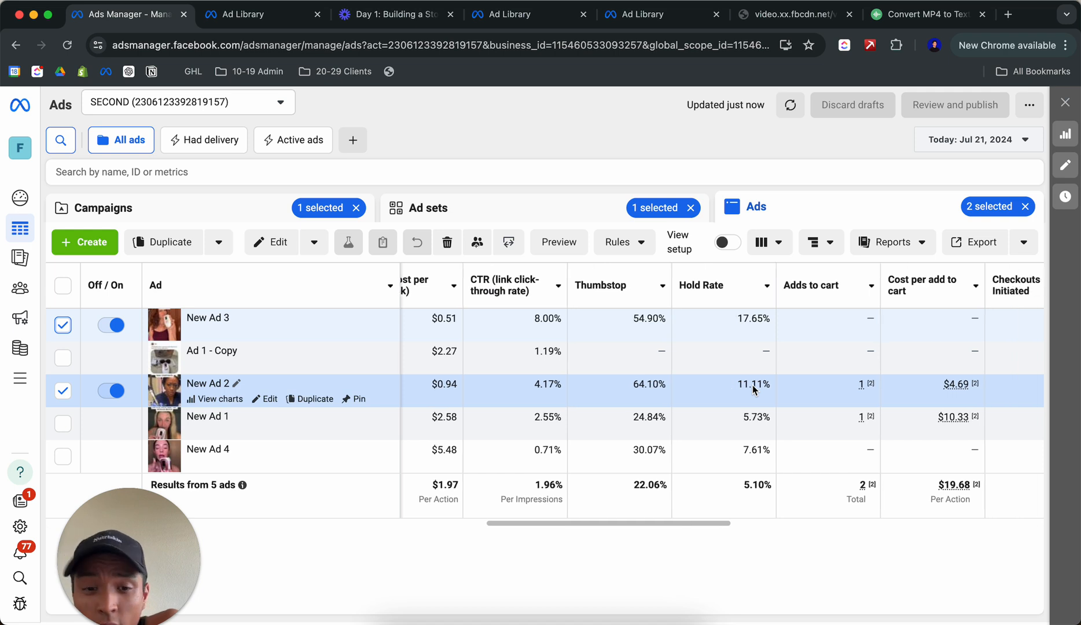
Review the selected ads' amount spent, CPM, ROAS, checkout costs and video play metrics against the other ads
scroll(753, 389, "left", 5)
scroll(753, 389, "left", 10)
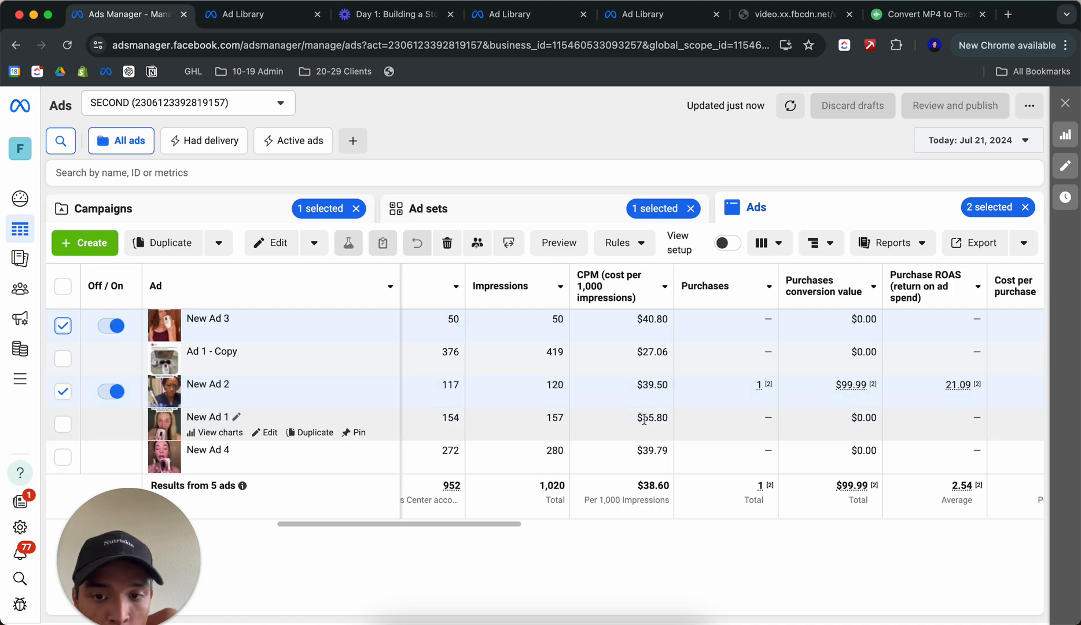
scroll(654, 419, "left", 10)
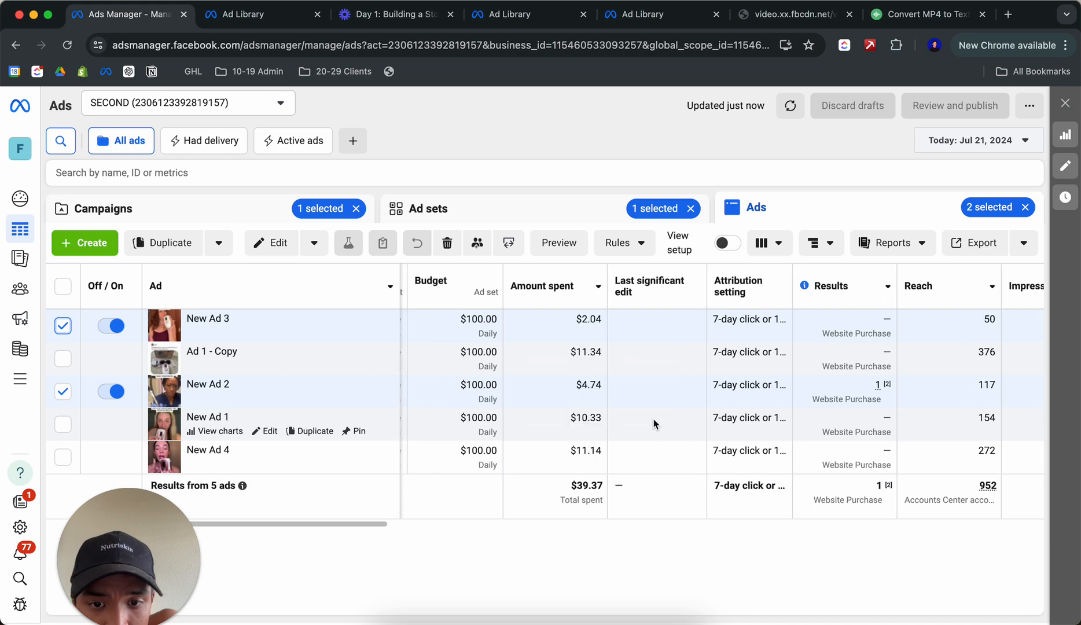
scroll(654, 419, "right", 15)
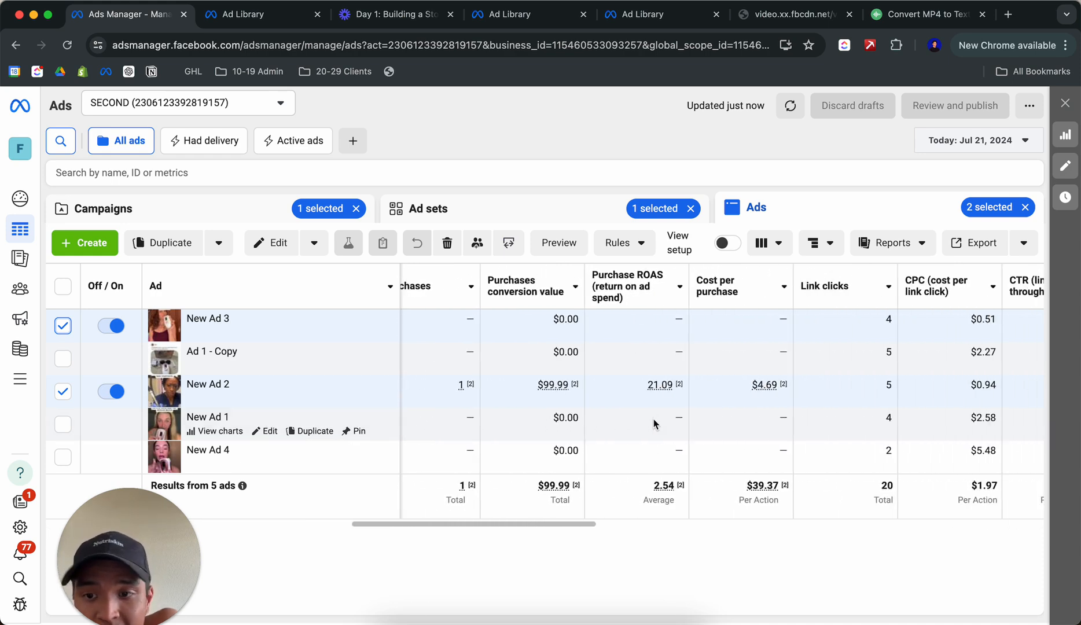
scroll(653, 419, "right", 10)
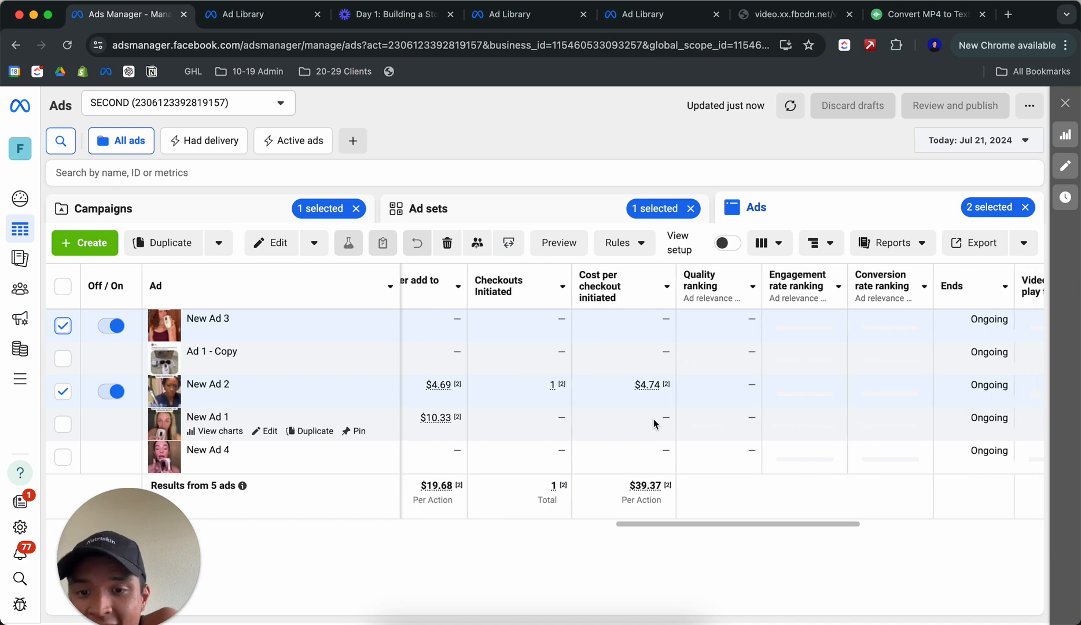
scroll(654, 424, "right", 8)
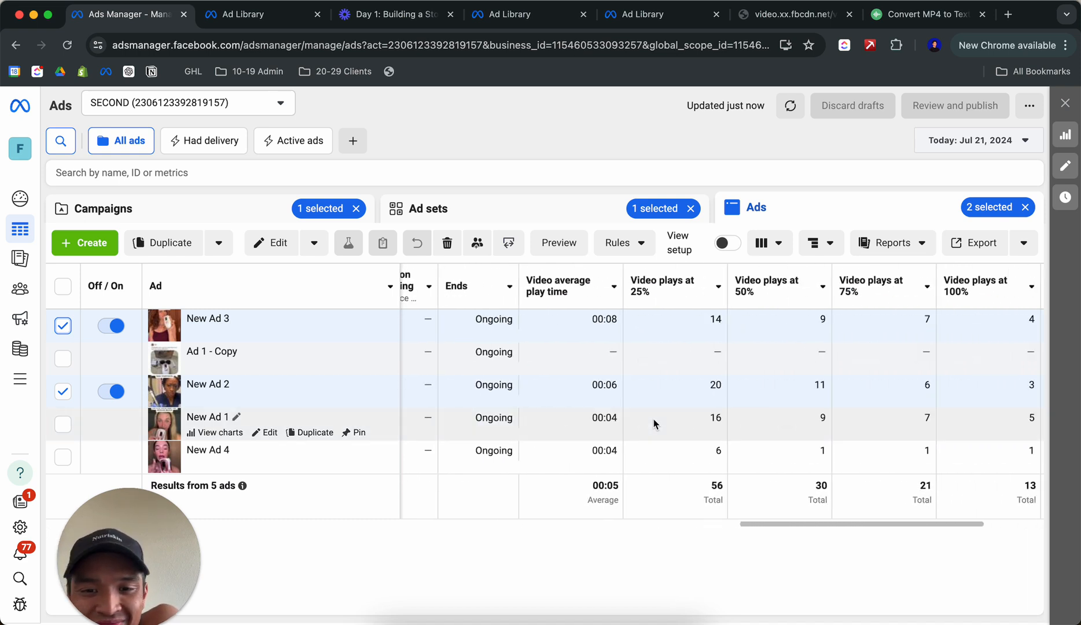
Deselect New Ad 3 and New Ad 2, return to the ad sets list and review its checkout, purchase and ROAS metrics
left_click(63, 327)
left_click(63, 397)
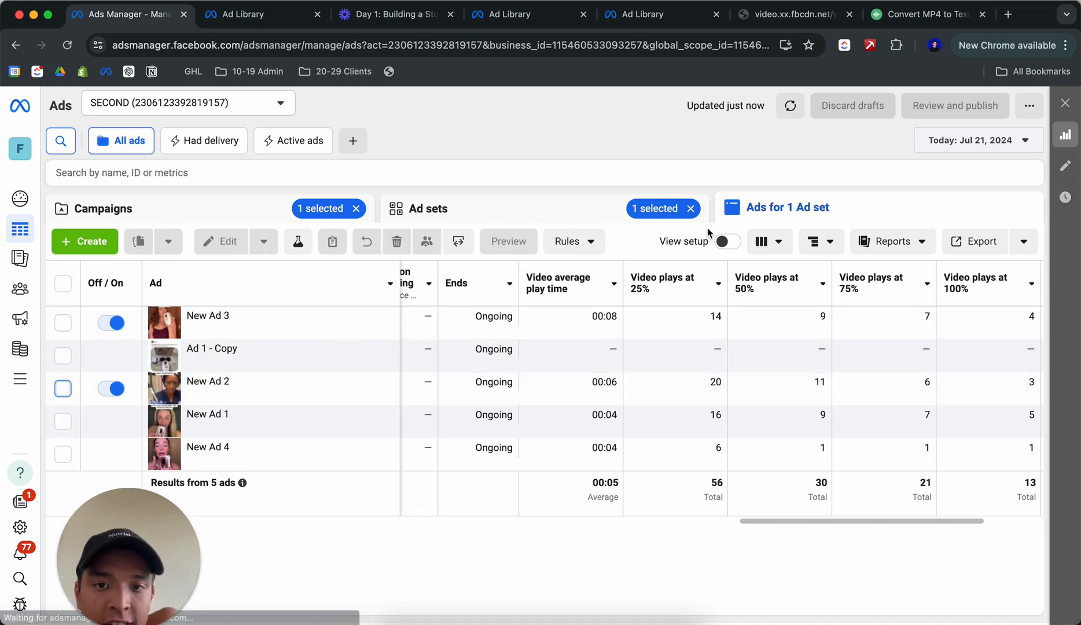
left_click(599, 219)
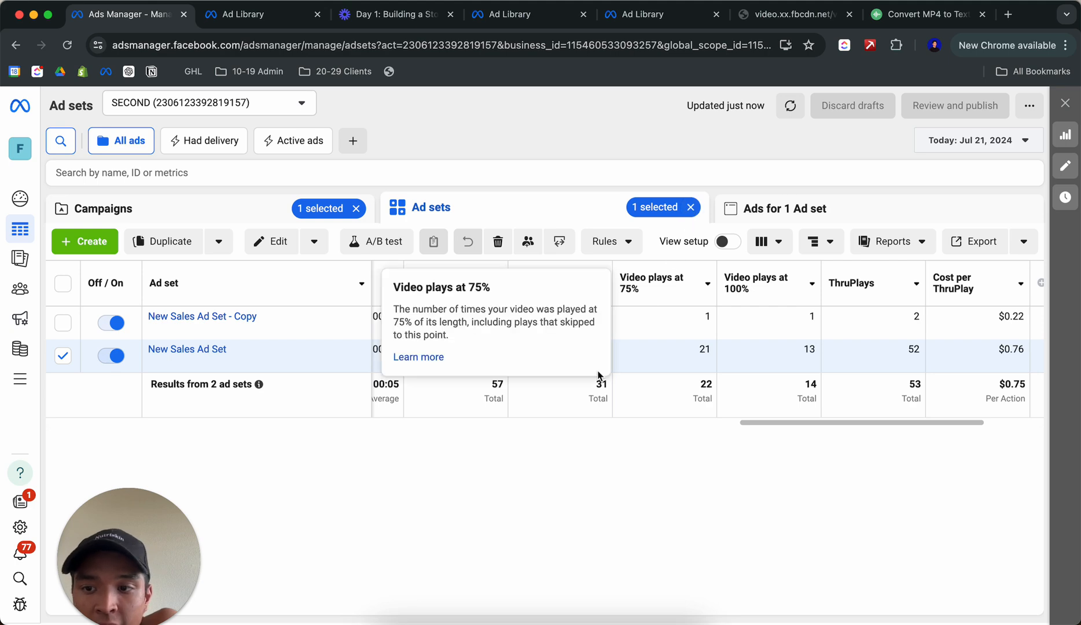
scroll(423, 376, "left", 10)
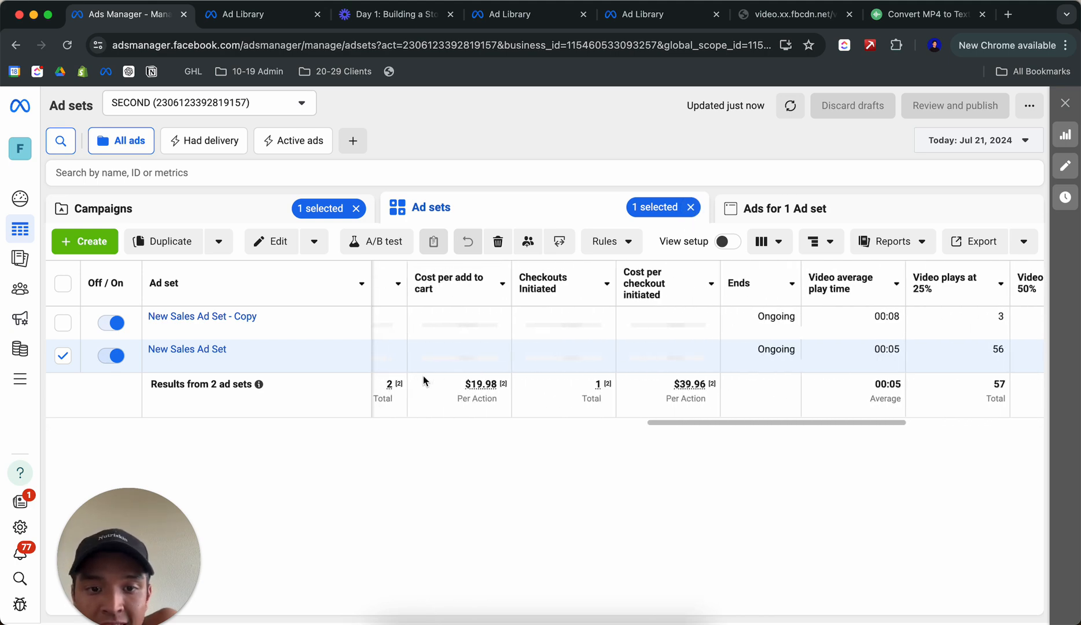
scroll(423, 376, "left", 15)
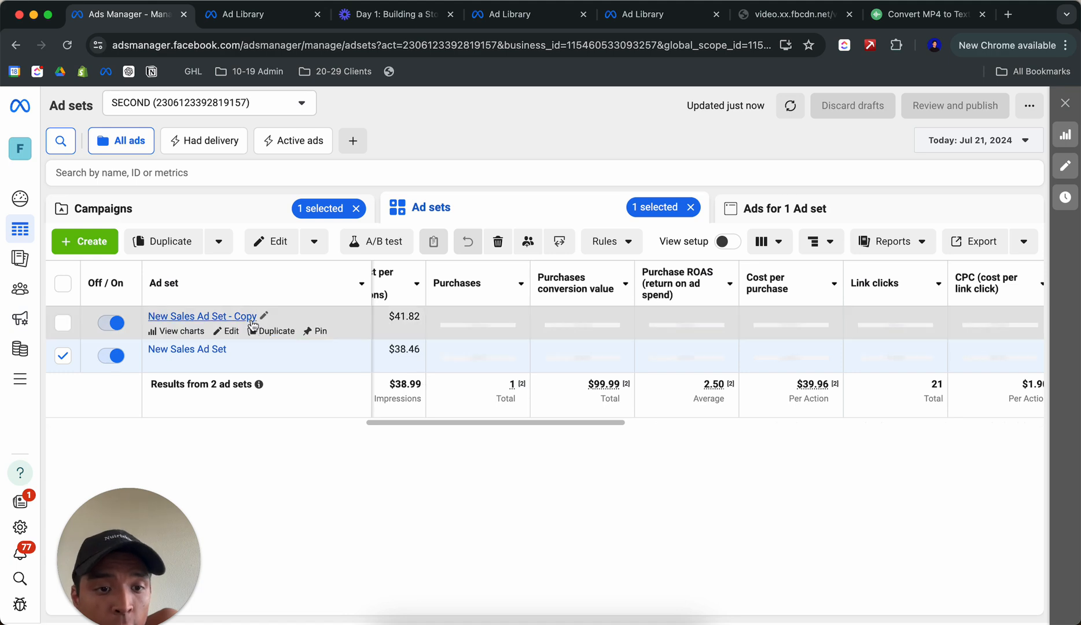
Open the ads of New Sales Ad Set - Copy, preview New Ad 1, and play its Facebook Feed video at adjusted volume
left_click(241, 318)
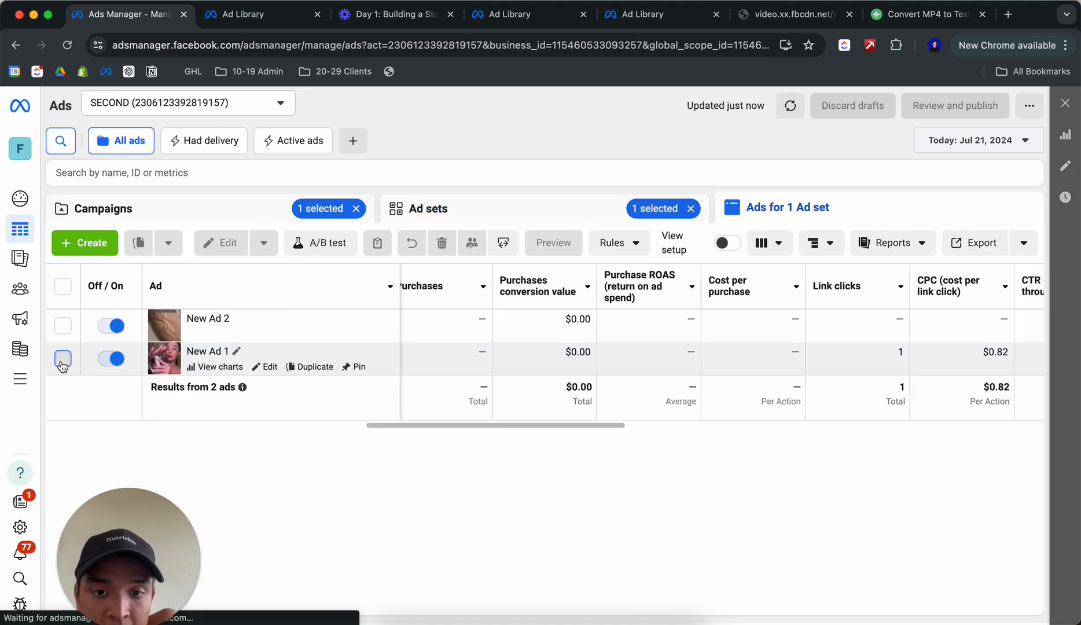
left_click(63, 358)
scroll(565, 333, "right", 10)
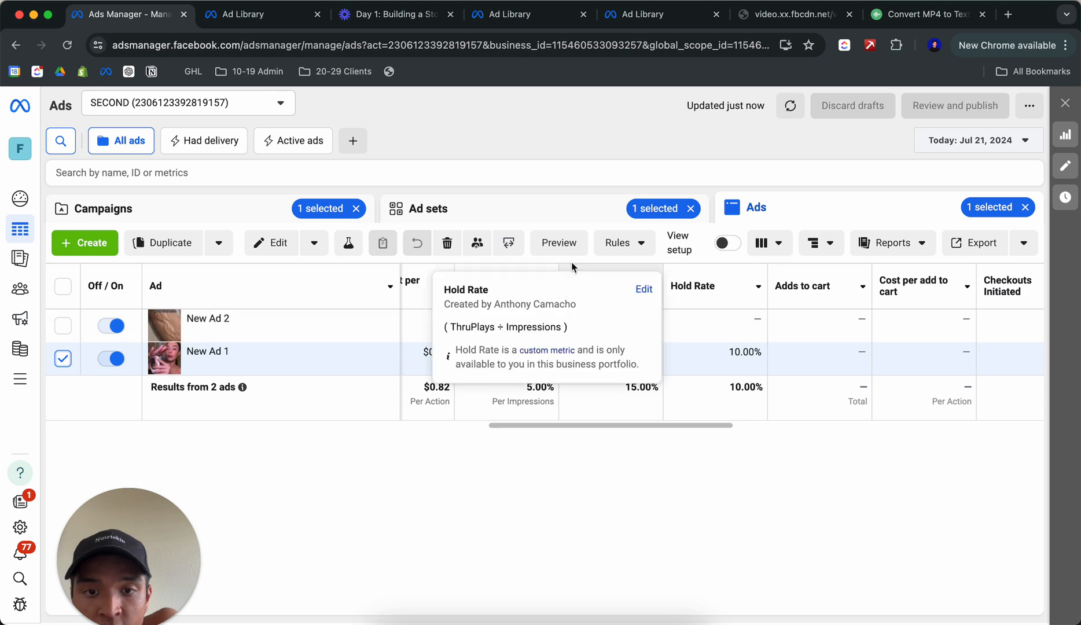
left_click(558, 243)
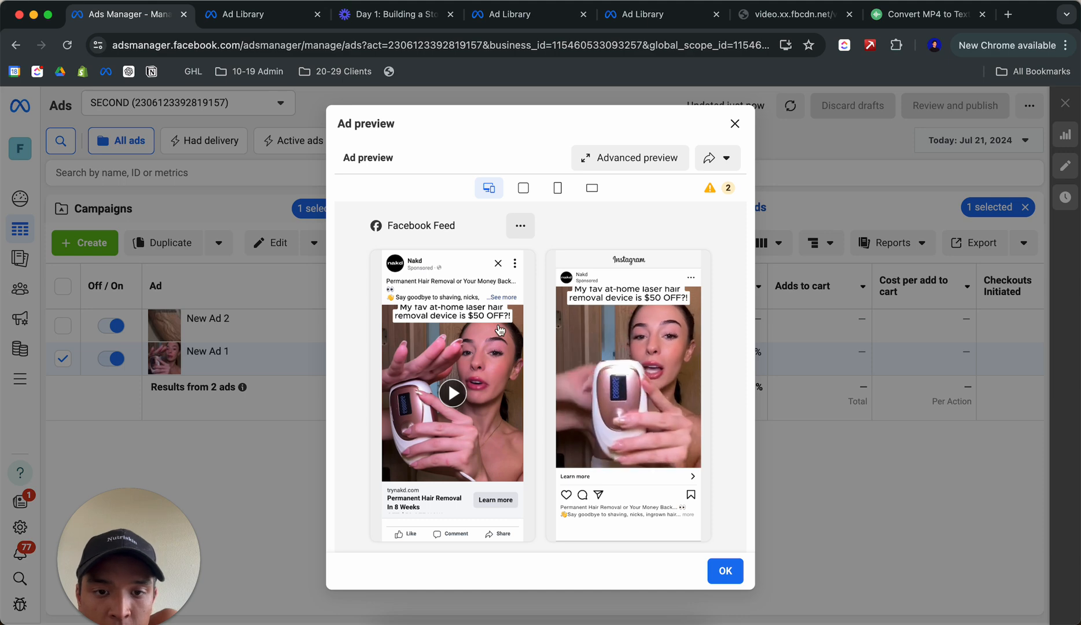
left_click(453, 393)
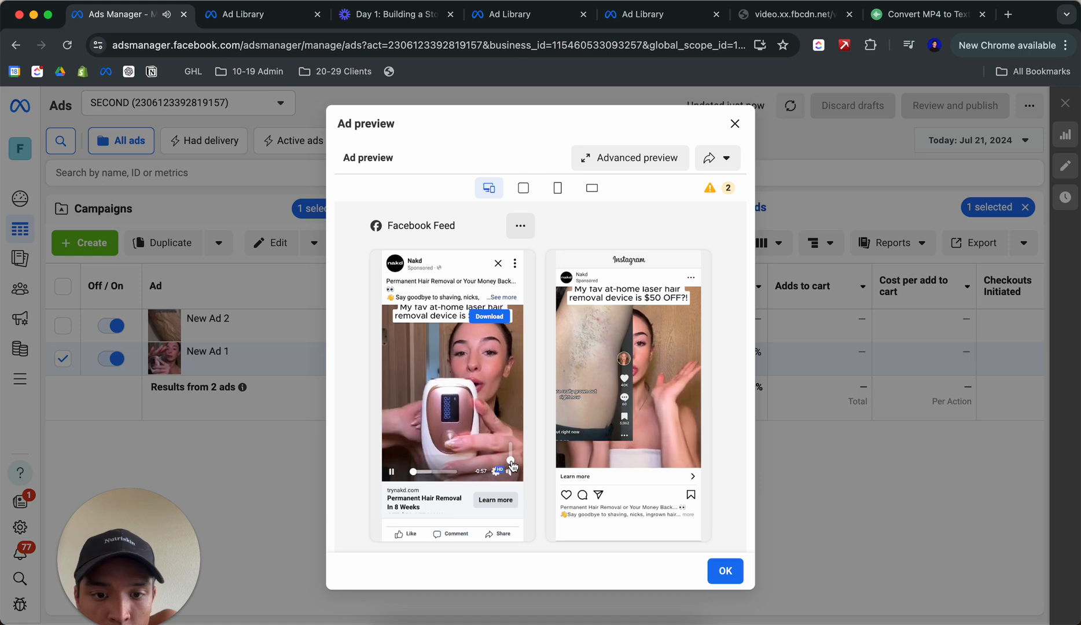
left_click_drag(510, 446, 510, 458)
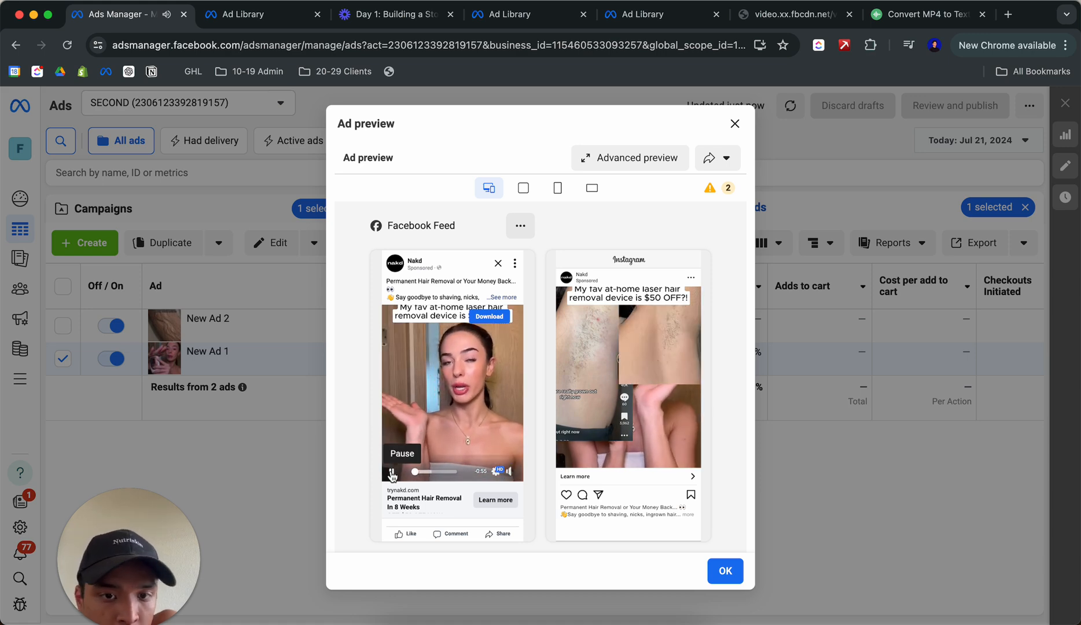
left_click(266, 436)
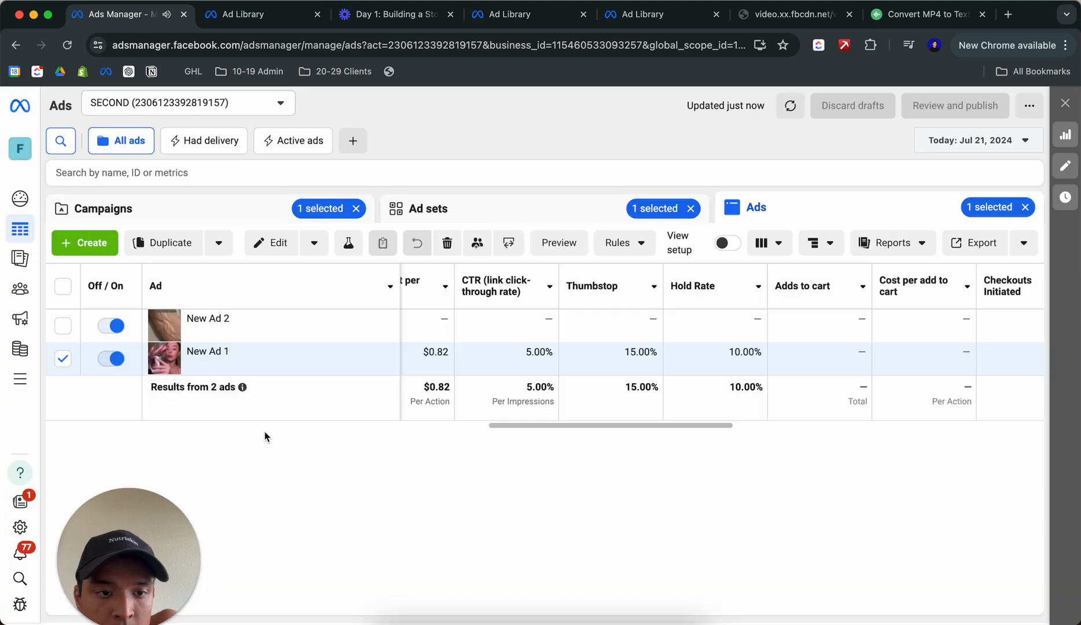
Deselect New Ad 1, refresh the data, and compare both ads' amount spent, reach, CTR, thumbstop and hold rate
left_click(62, 358)
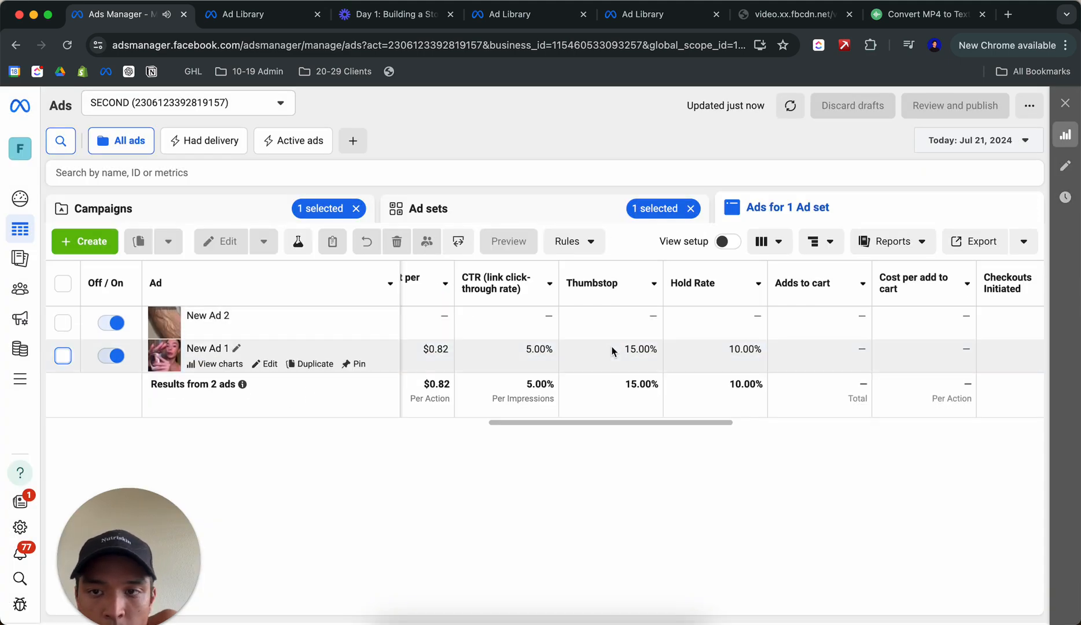
left_click(790, 105)
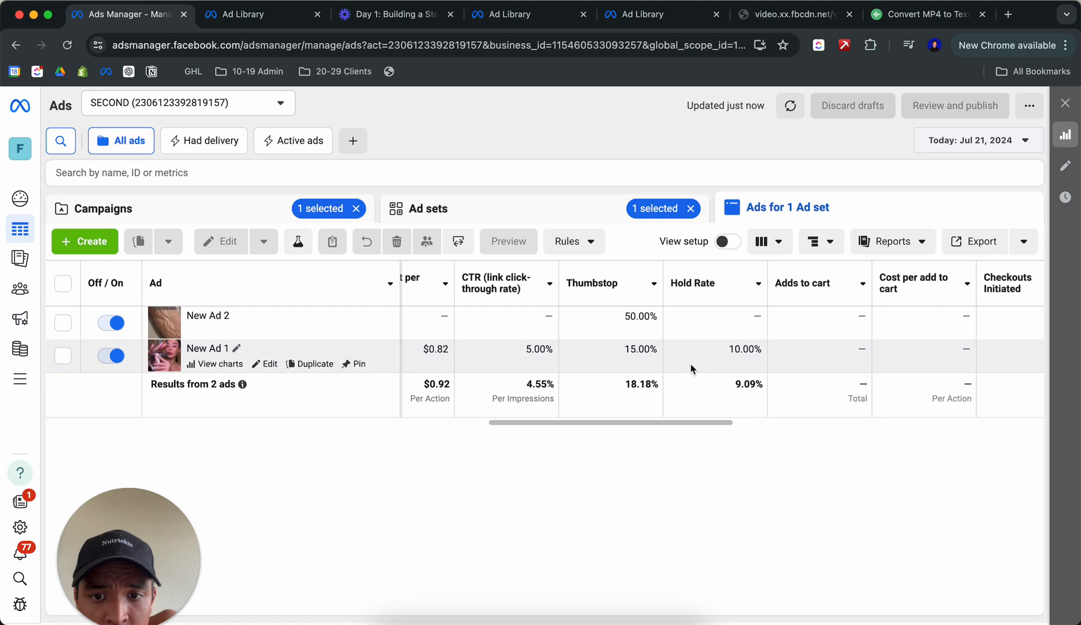
scroll(664, 327, "left", 15)
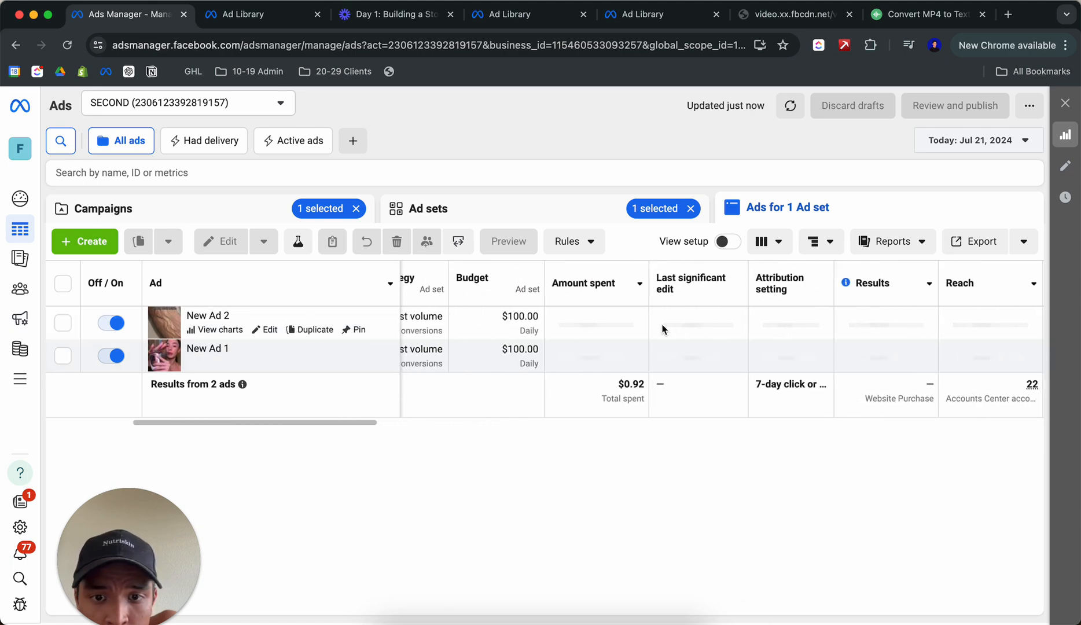
scroll(663, 328, "right", 10)
scroll(663, 328, "left", 8)
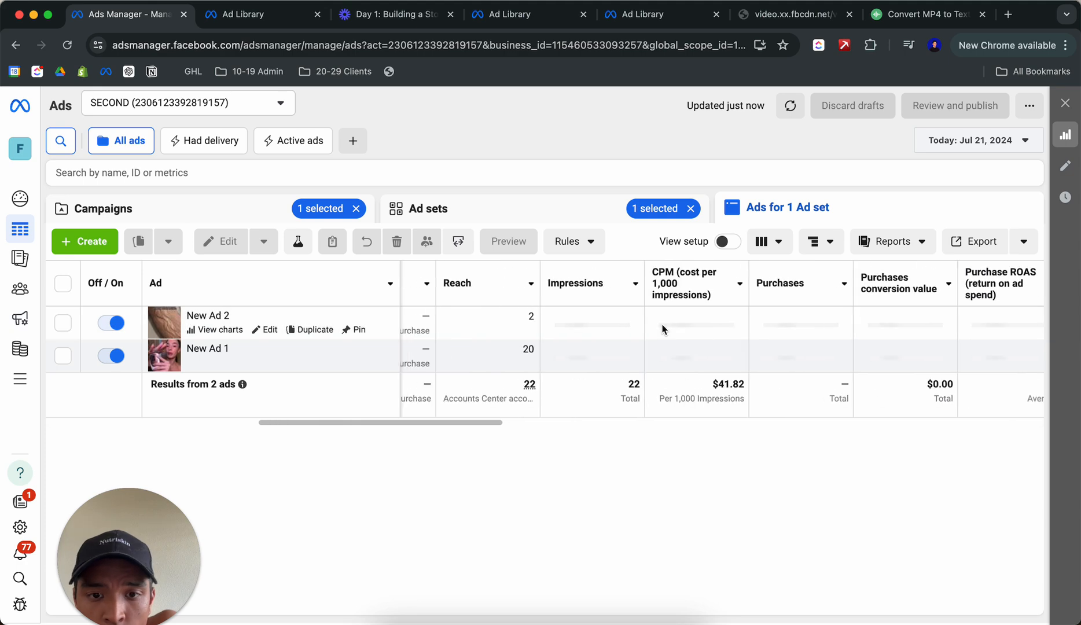
scroll(663, 328, "left", 10)
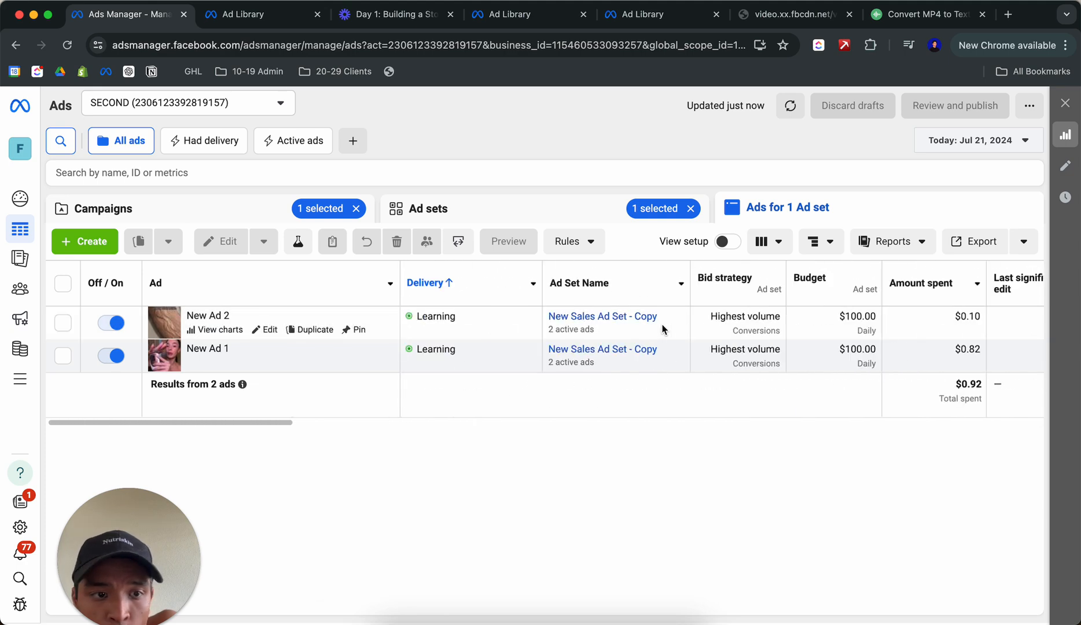
Try to duplicate New Ad 2 and New Ad 1 once into a new campaign, ASC | Sales Campaign, with a new ad set, New Ad Set
left_click(63, 285)
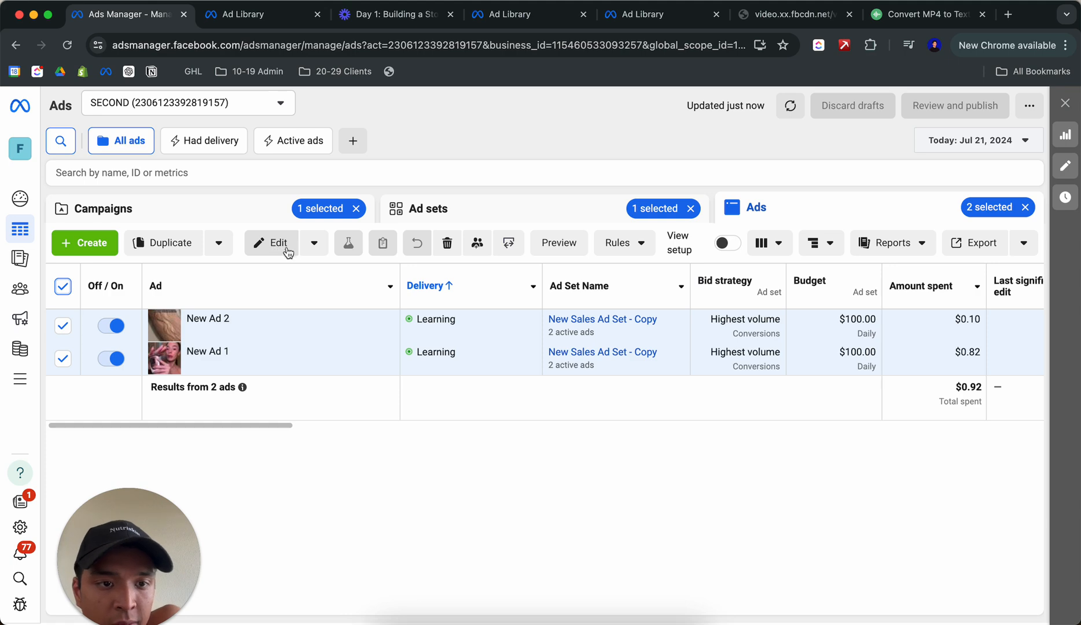
left_click(170, 243)
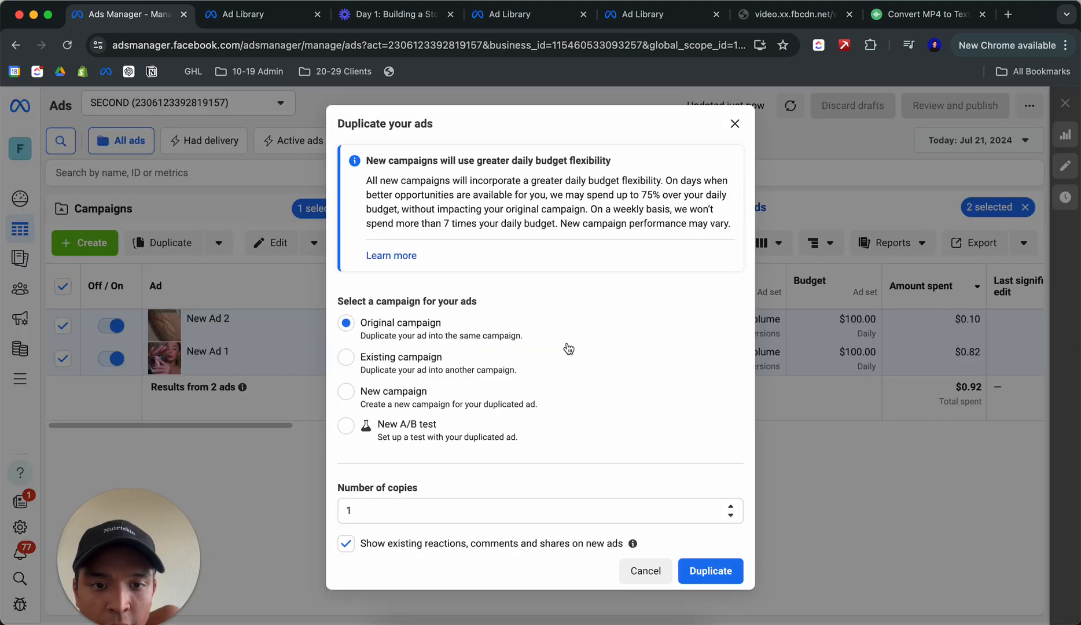
left_click(401, 396)
scroll(401, 395, "down", 3)
left_click(437, 237)
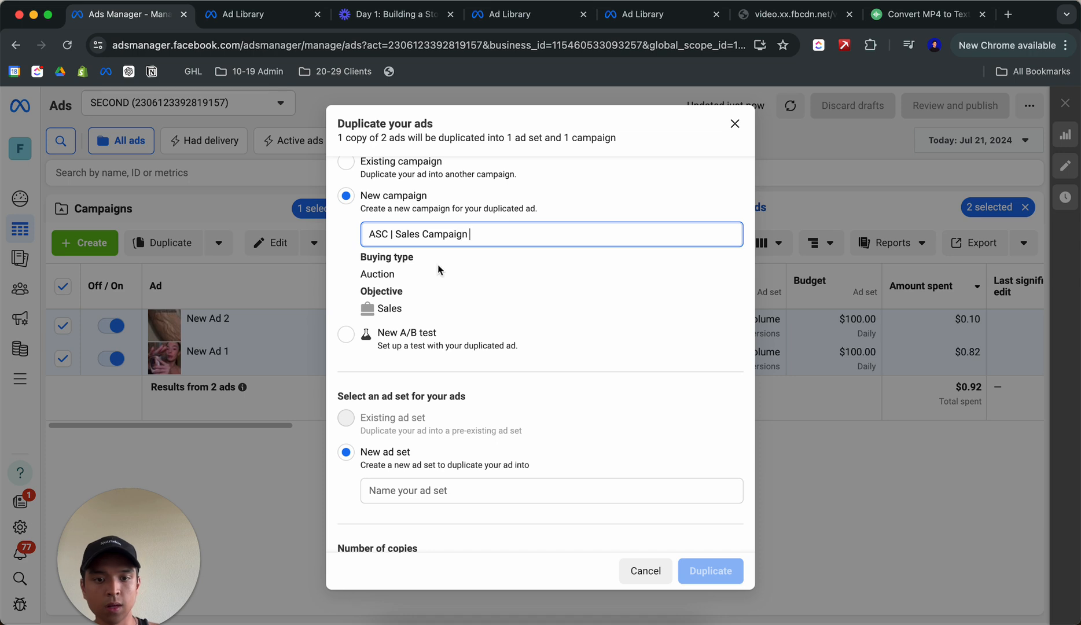
left_click(446, 490)
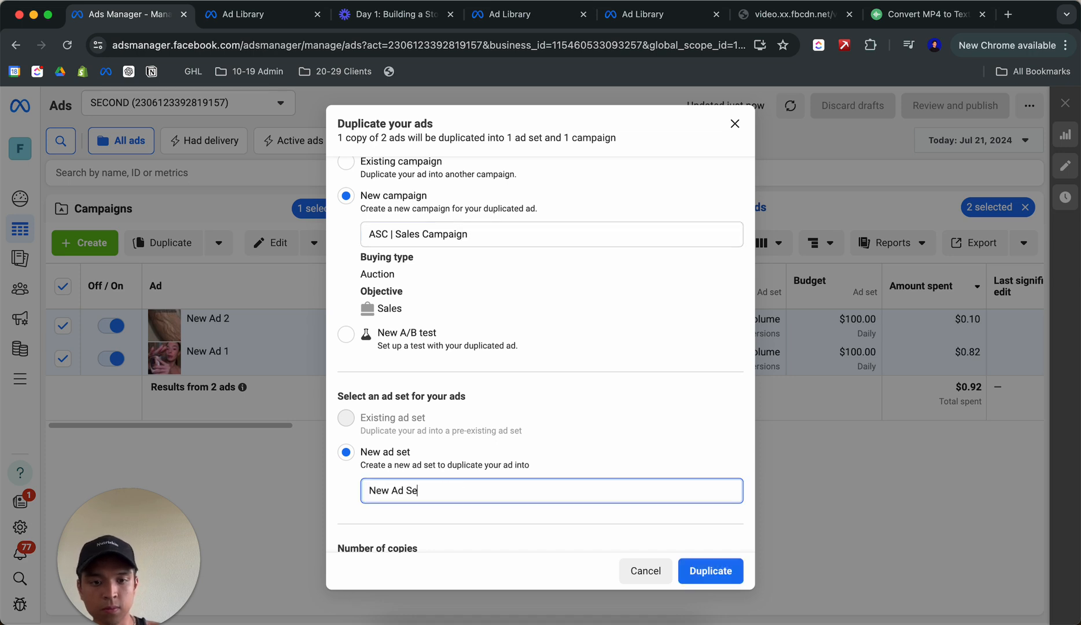
type("New Ad Set")
scroll(567, 522, "down", 3)
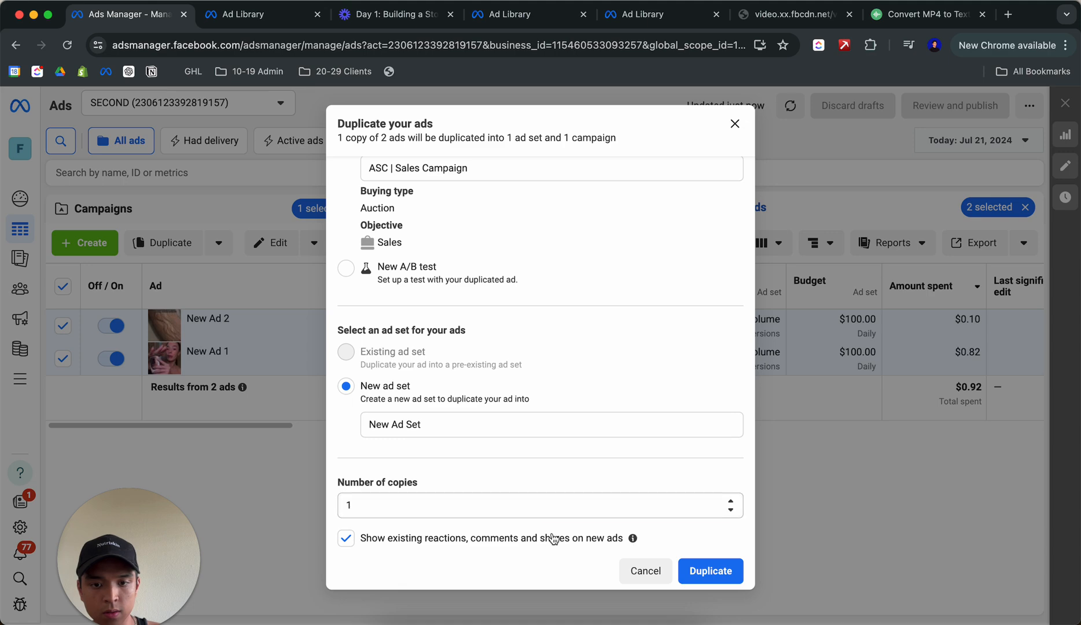
left_click(703, 573)
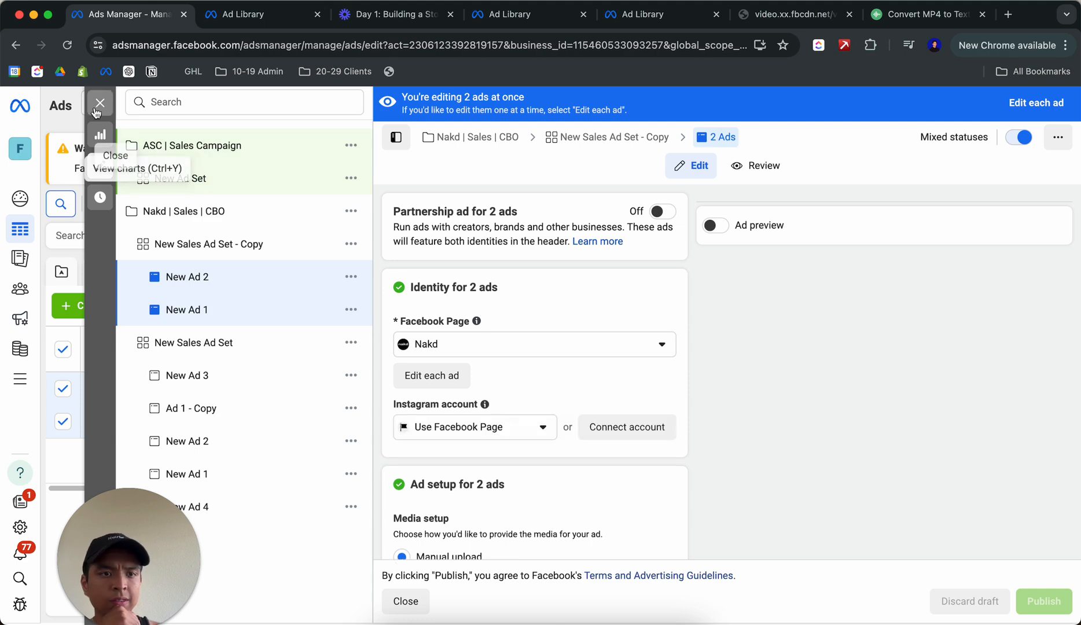
Close the ad editor and discard all unpublished drafts in the ad account
left_click(100, 103)
left_click(833, 107)
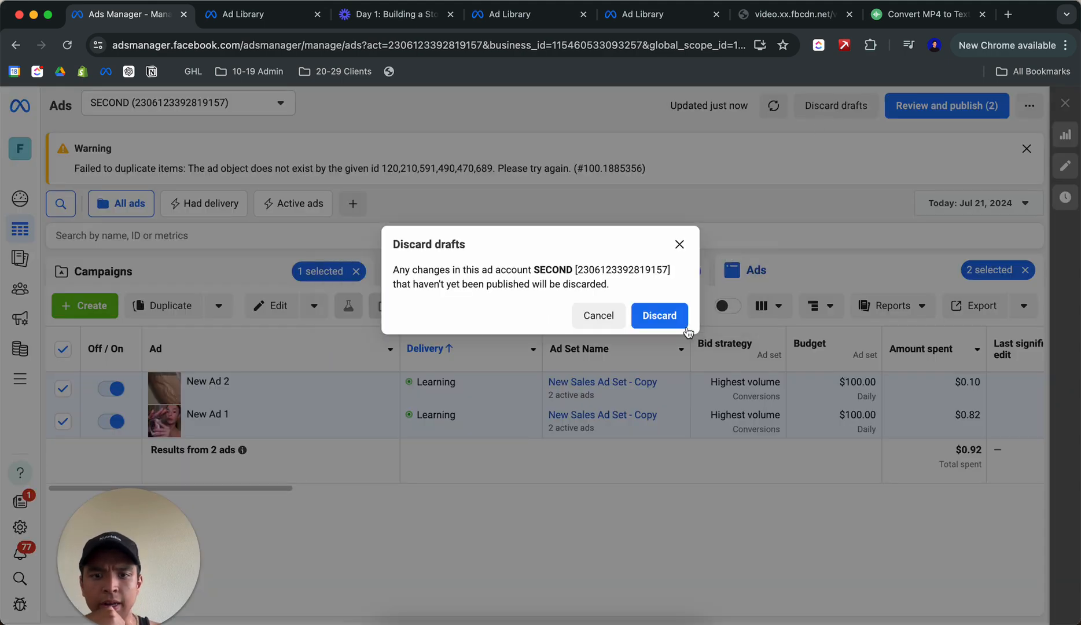
left_click(666, 317)
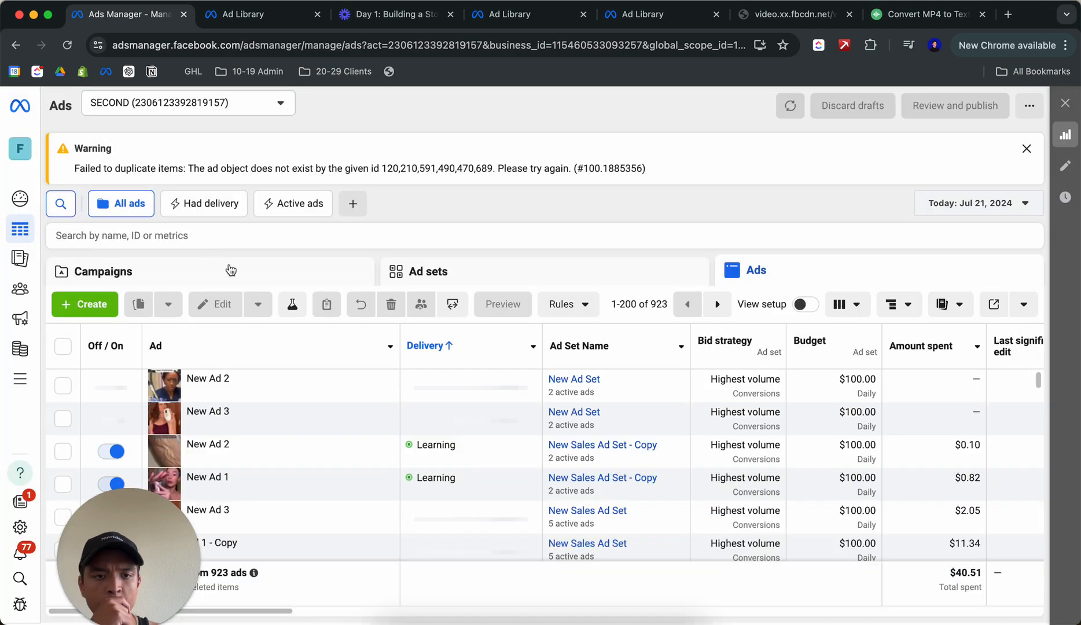
Duplicate the Nakd | ASC | Sales campaign as an Advantage+ shopping campaign named Nakd | ASC | Sales | 2 Campaign
left_click(253, 277)
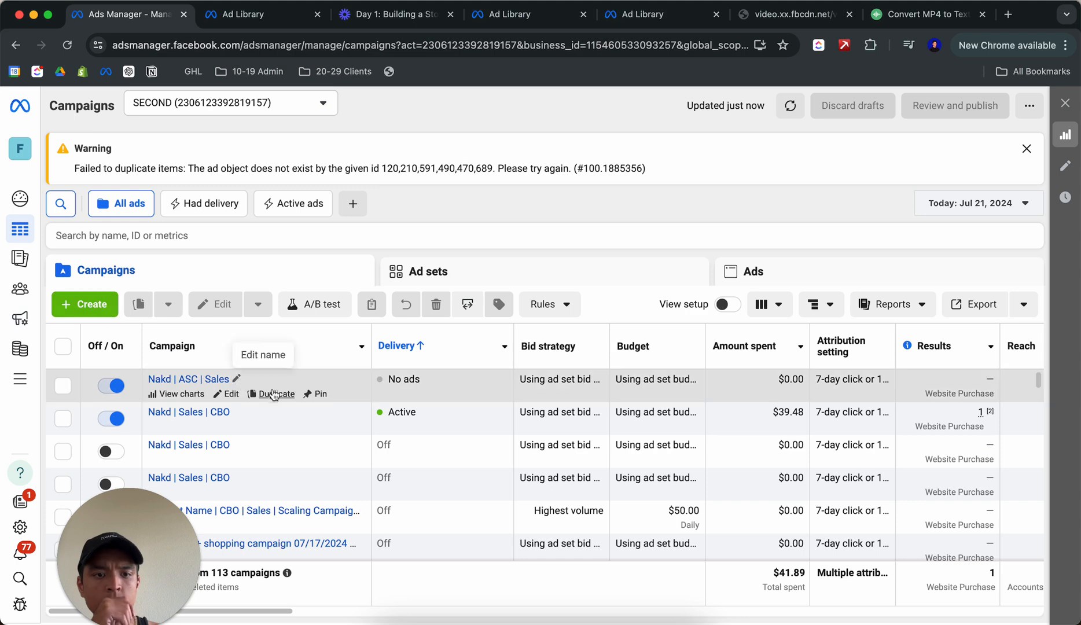
left_click(276, 396)
left_click(647, 356)
left_click(578, 286)
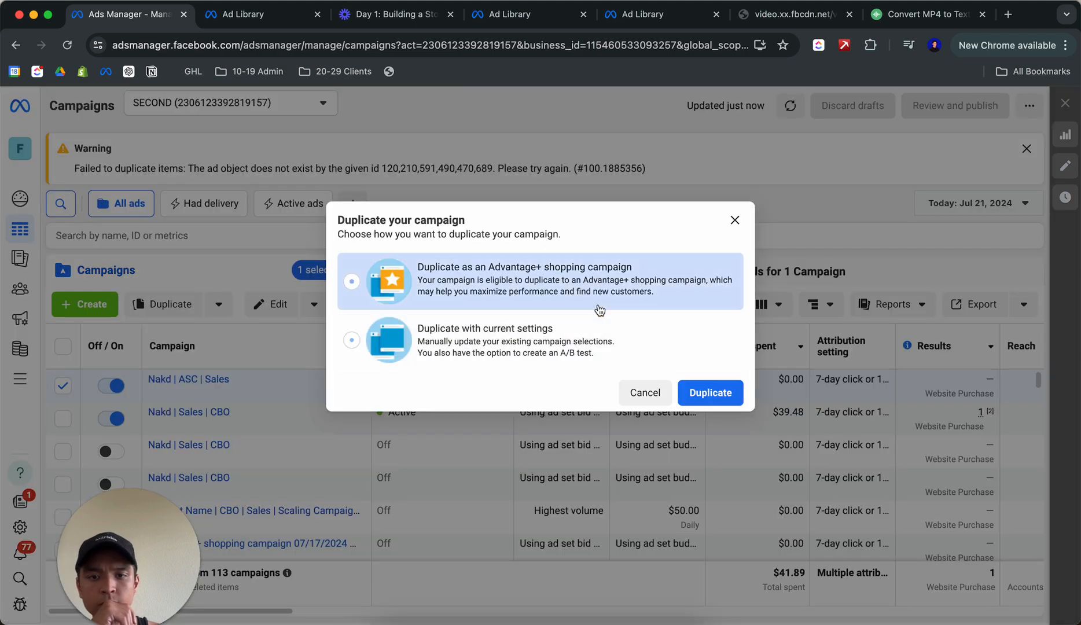
left_click(702, 396)
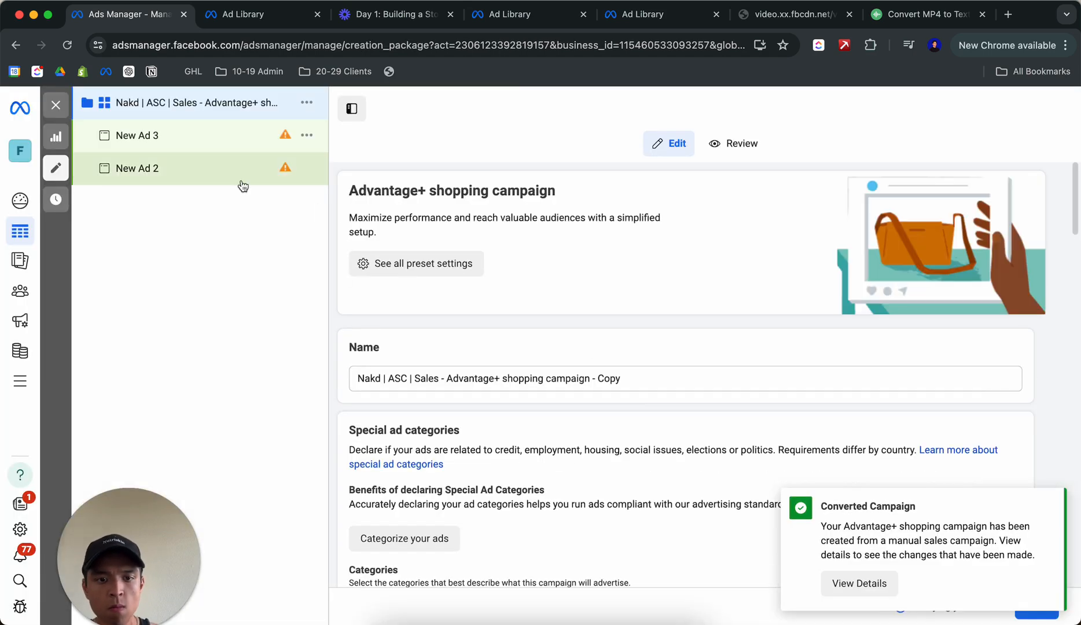
double_click(611, 379)
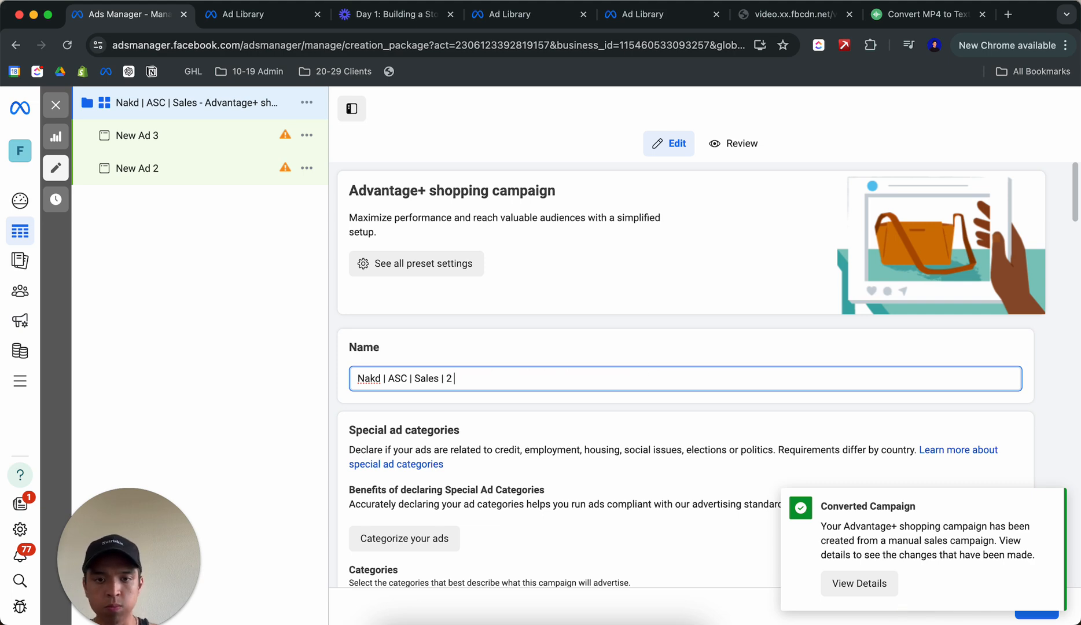
left_click(549, 337)
Import the existing New Ad 1 with the "$50 OFF" laser device video from Nakd | Sales | CBO into the new campaign
scroll(549, 336, "down", 11)
scroll(549, 336, "up", 2)
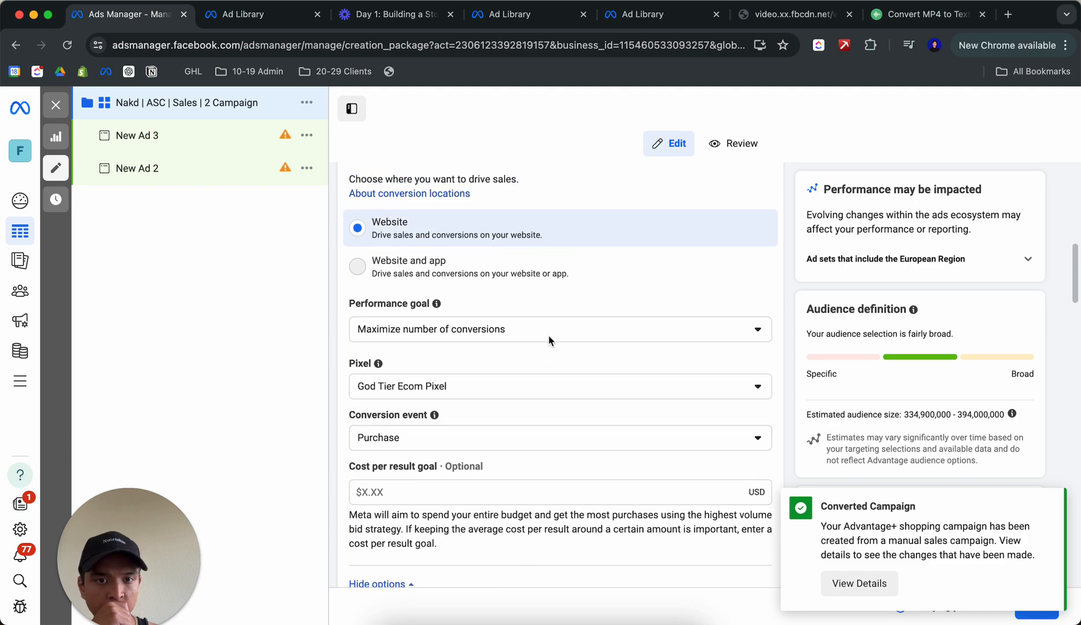
scroll(549, 337, "down", 15)
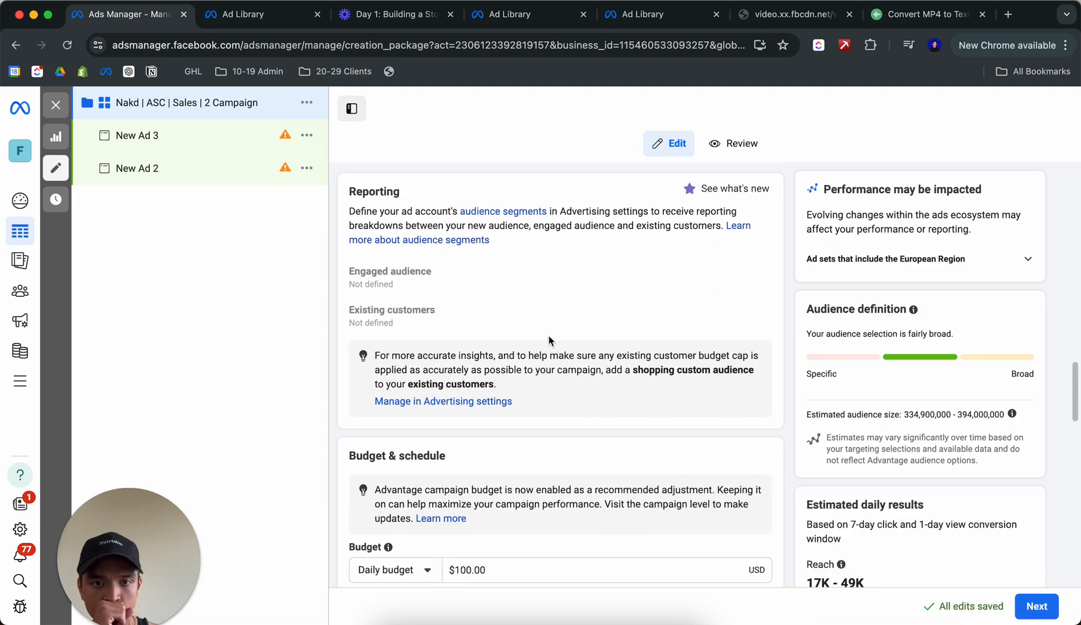
scroll(549, 338, "up", 3)
scroll(549, 339, "down", 13)
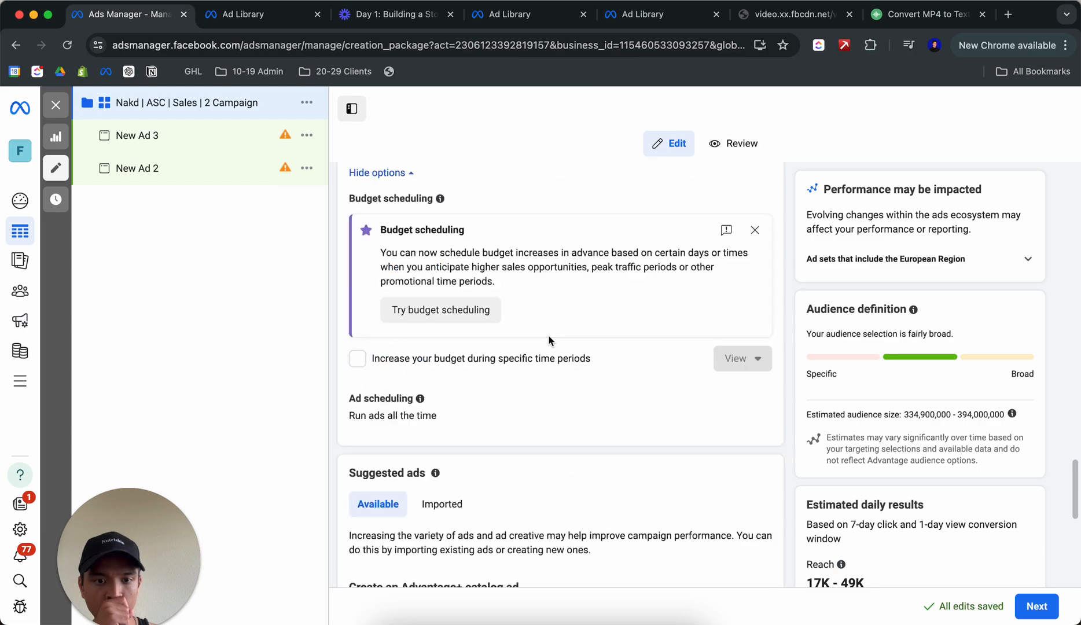
scroll(549, 339, "down", 8)
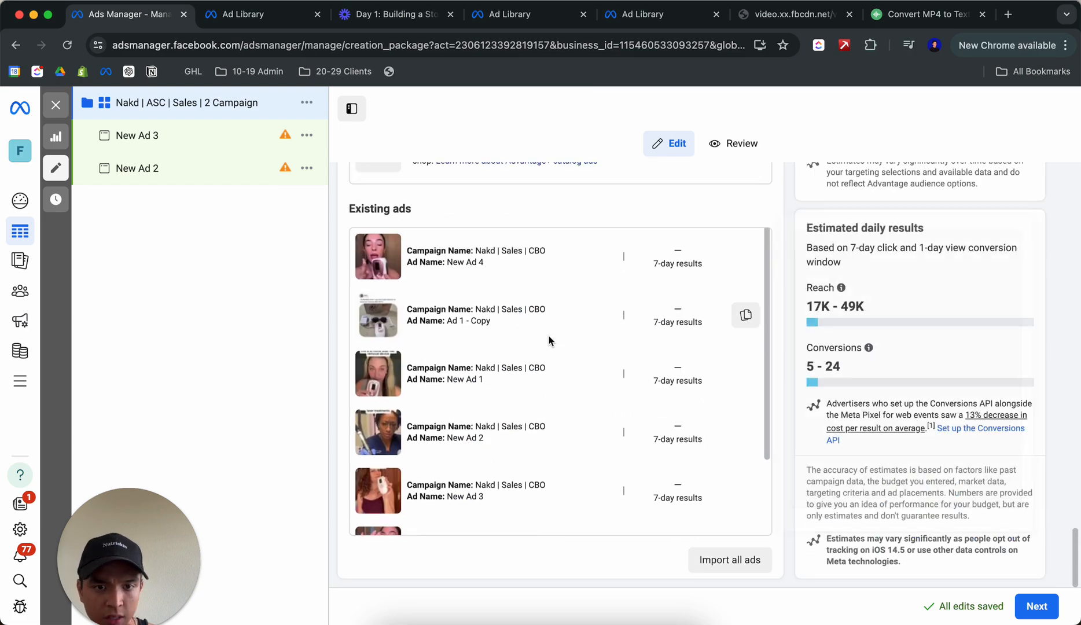
scroll(537, 449, "down", 2)
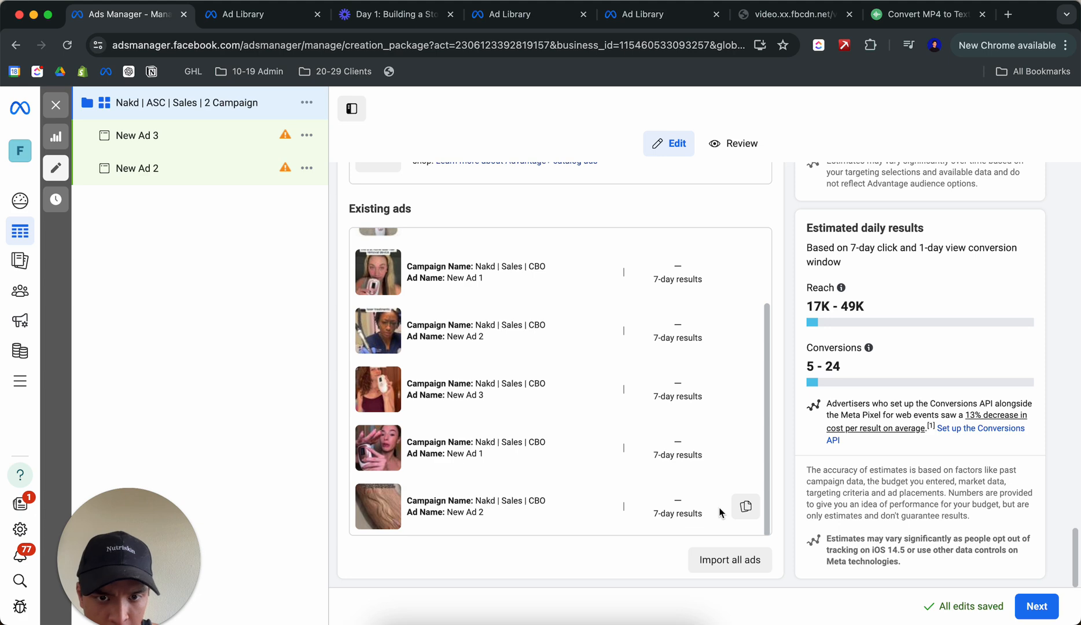
scroll(565, 435, "up", 2)
scroll(566, 436, "down", 2)
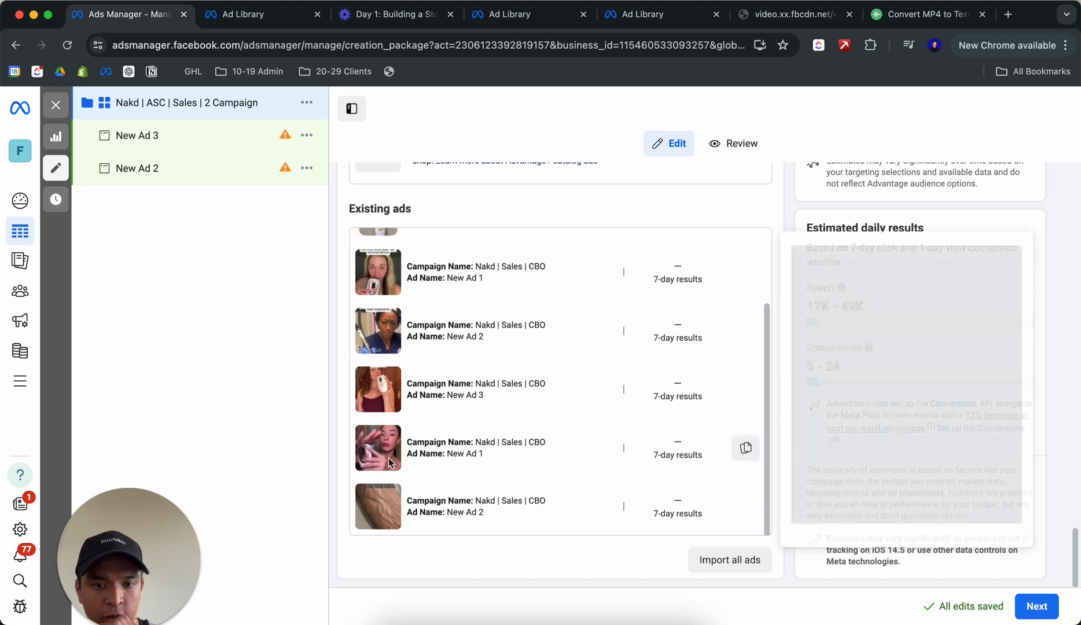
mouse_move(452, 466)
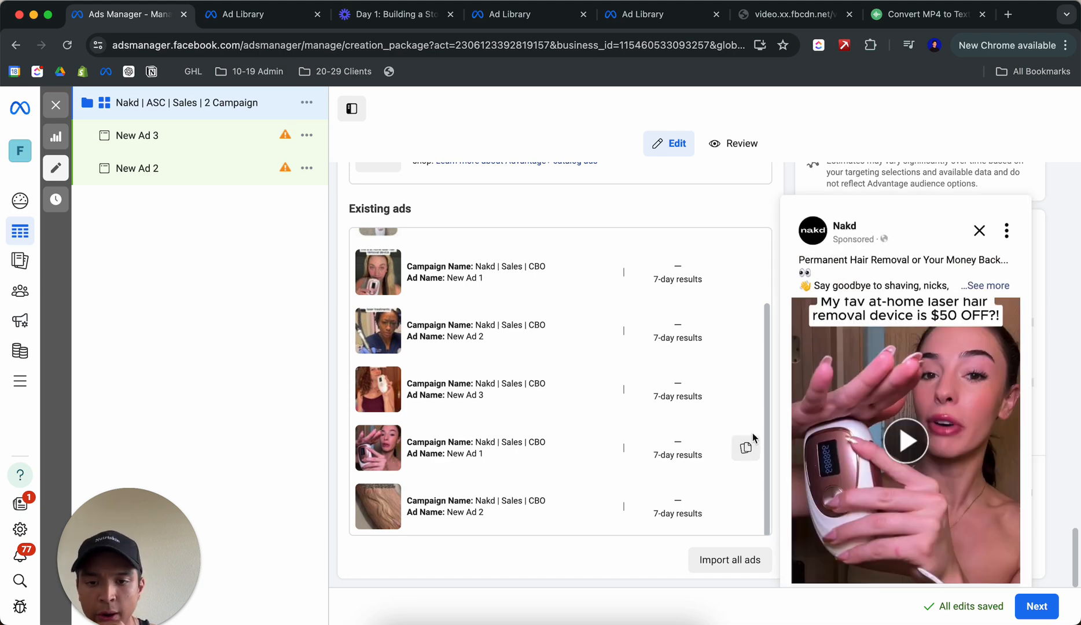
left_click(751, 447)
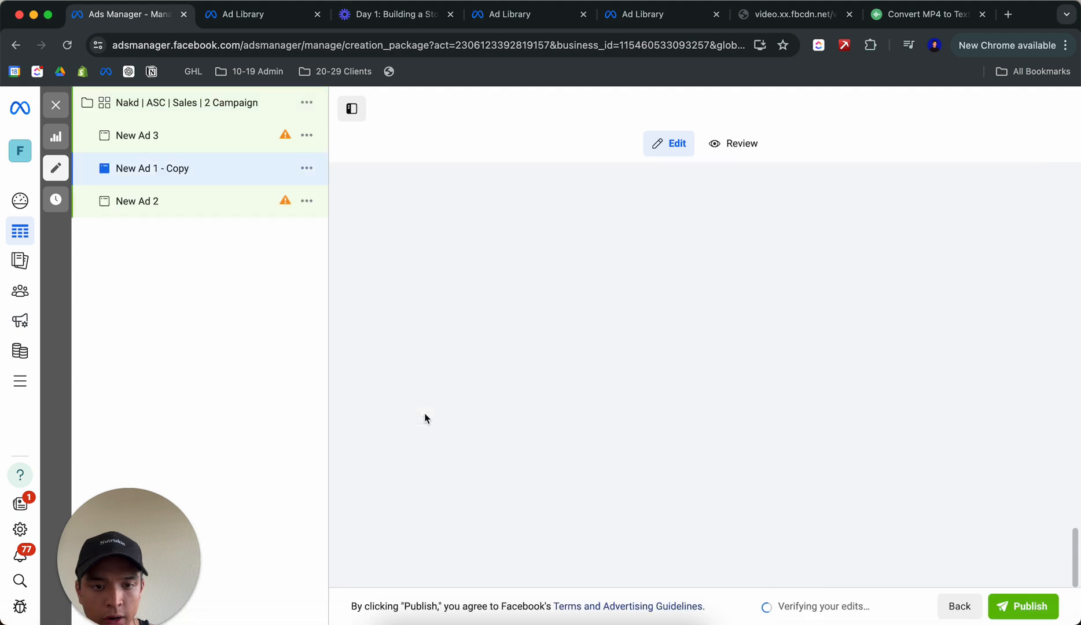
Check the destination, tracking and ad previews of New Ad 1 - Copy and New Ad 2
scroll(425, 418, "up", 4)
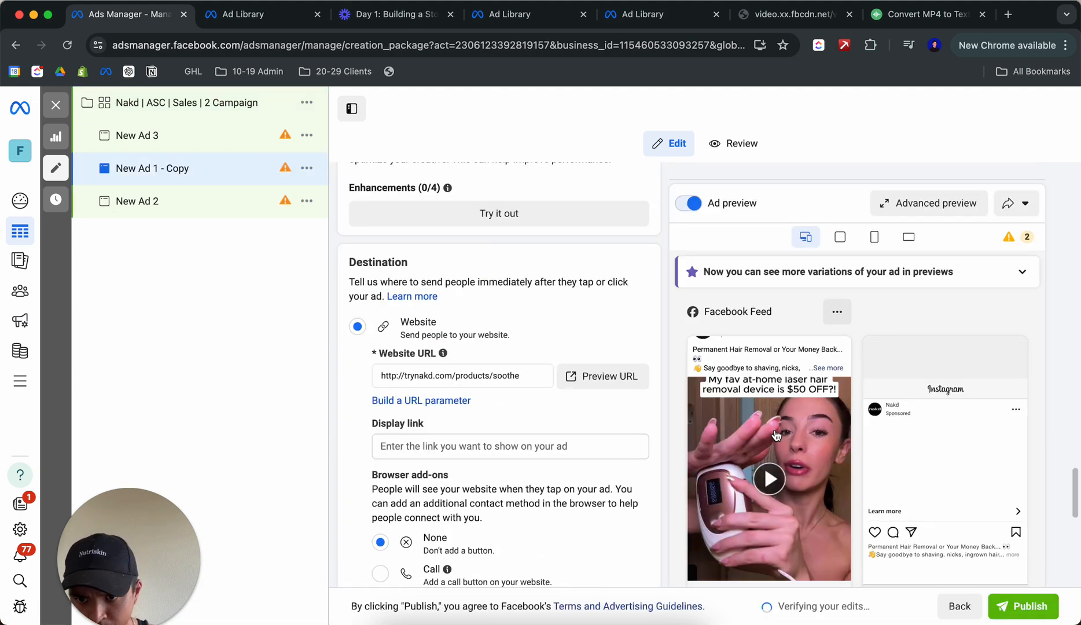
scroll(550, 417, "down", 10)
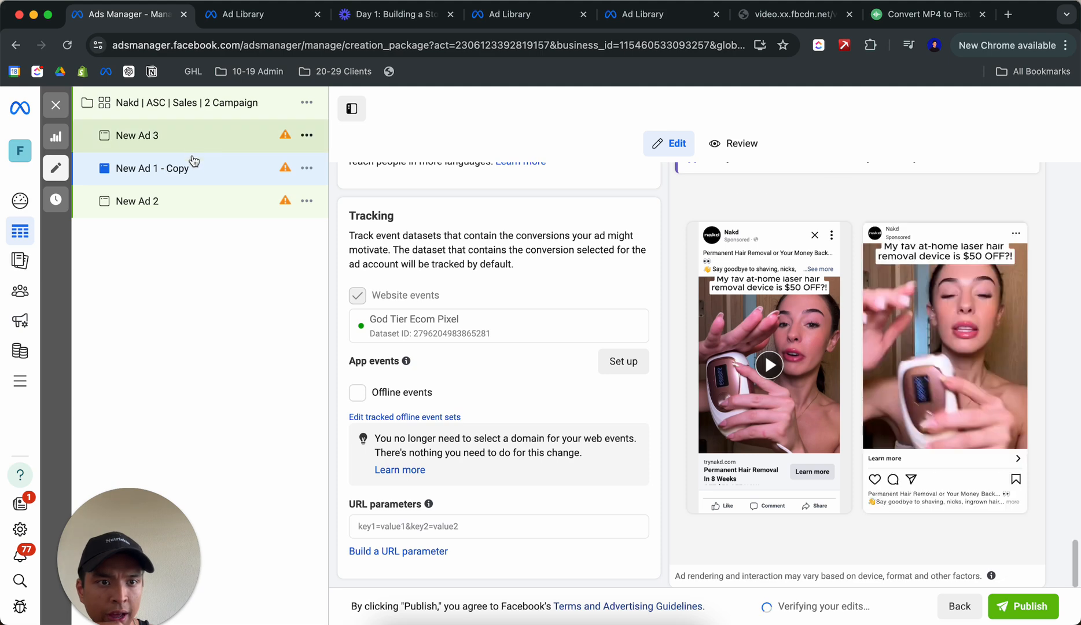
left_click(205, 200)
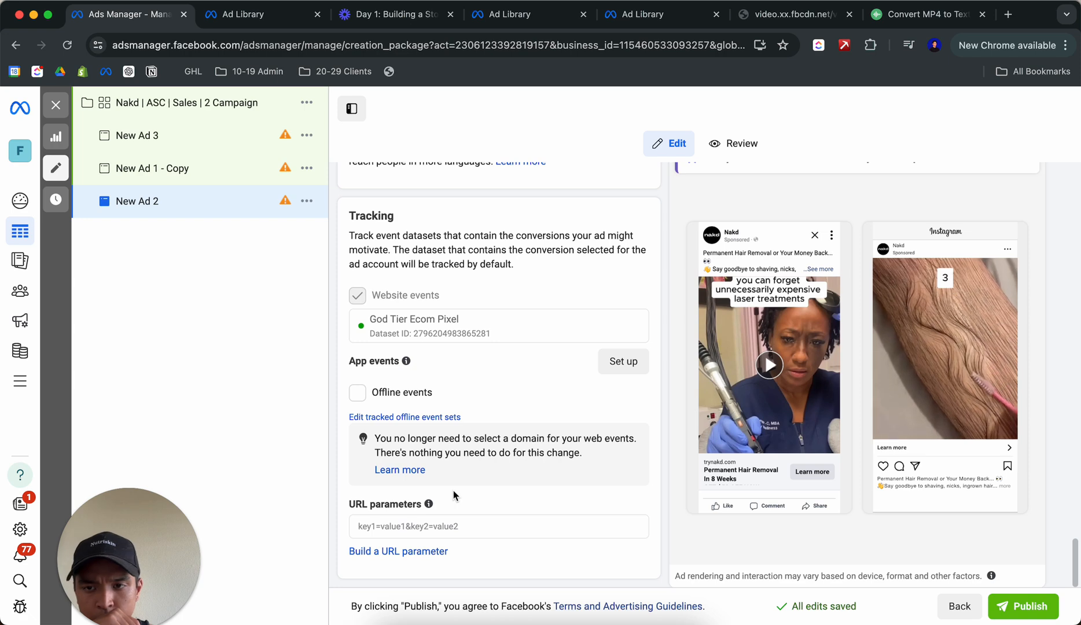
scroll(492, 398, "up", 2)
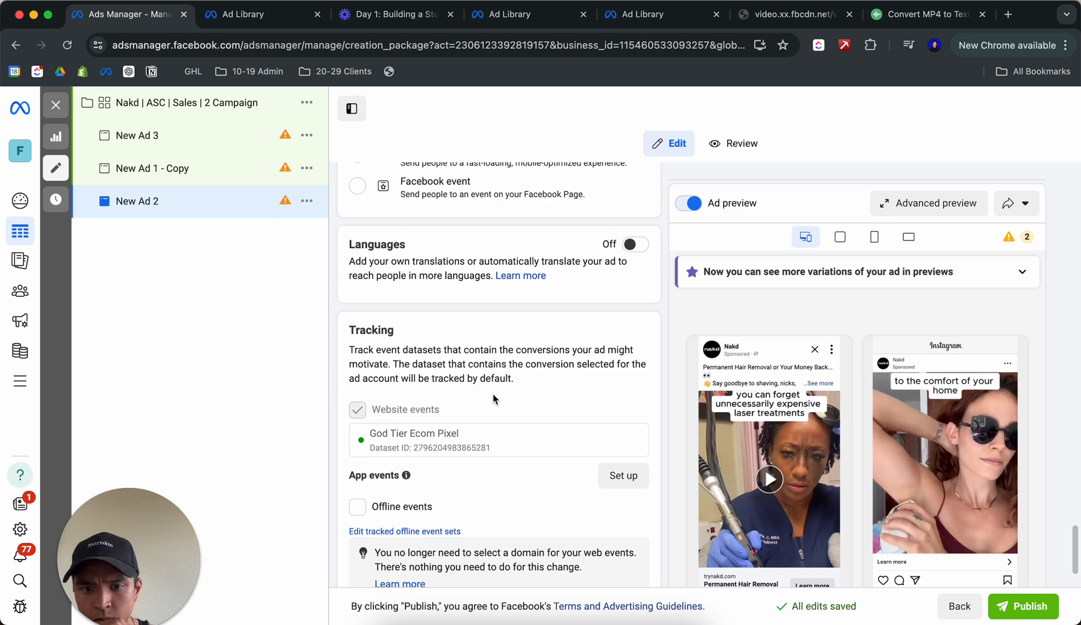
Import the existing New Ad 2 with the leg close-up video from Nakd | Sales | CBO into the new campaign
scroll(492, 398, "down", 2)
left_click(116, 104)
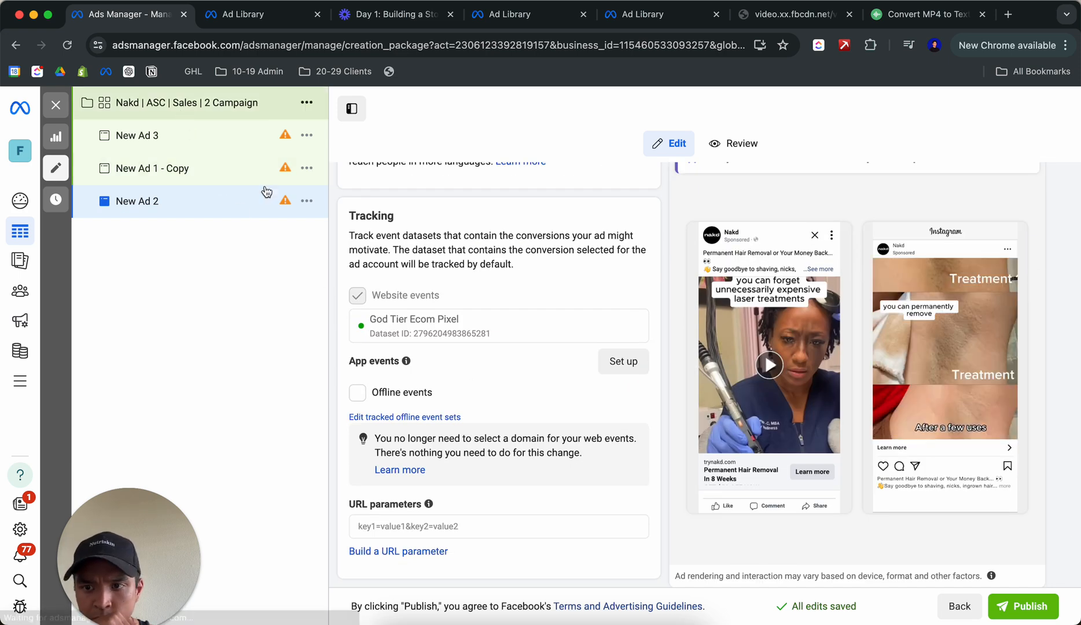
scroll(558, 506, "down", 4)
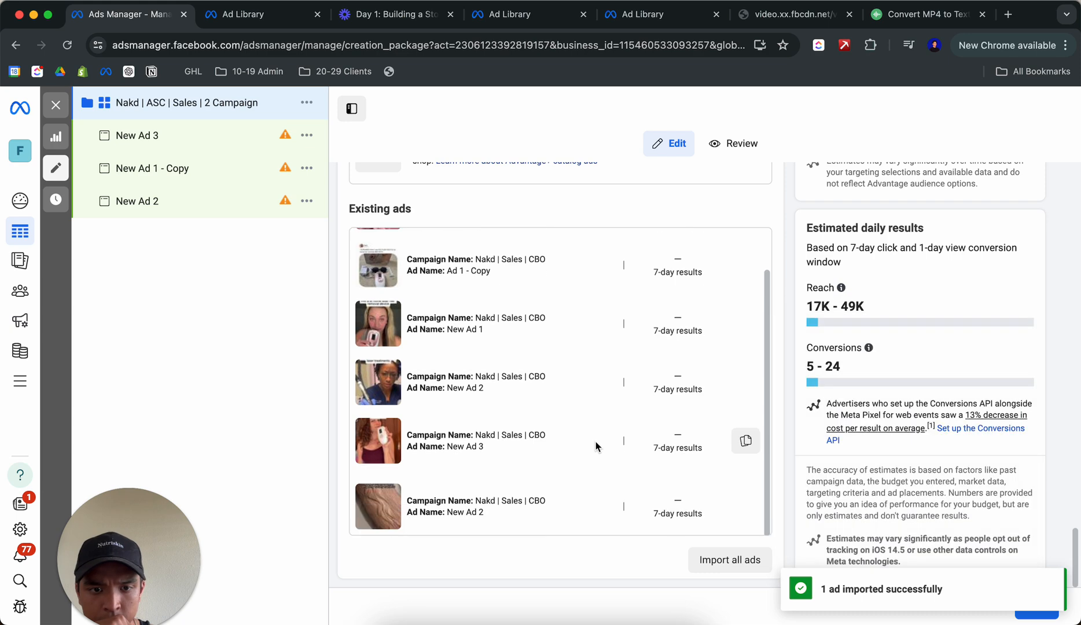
left_click(744, 506)
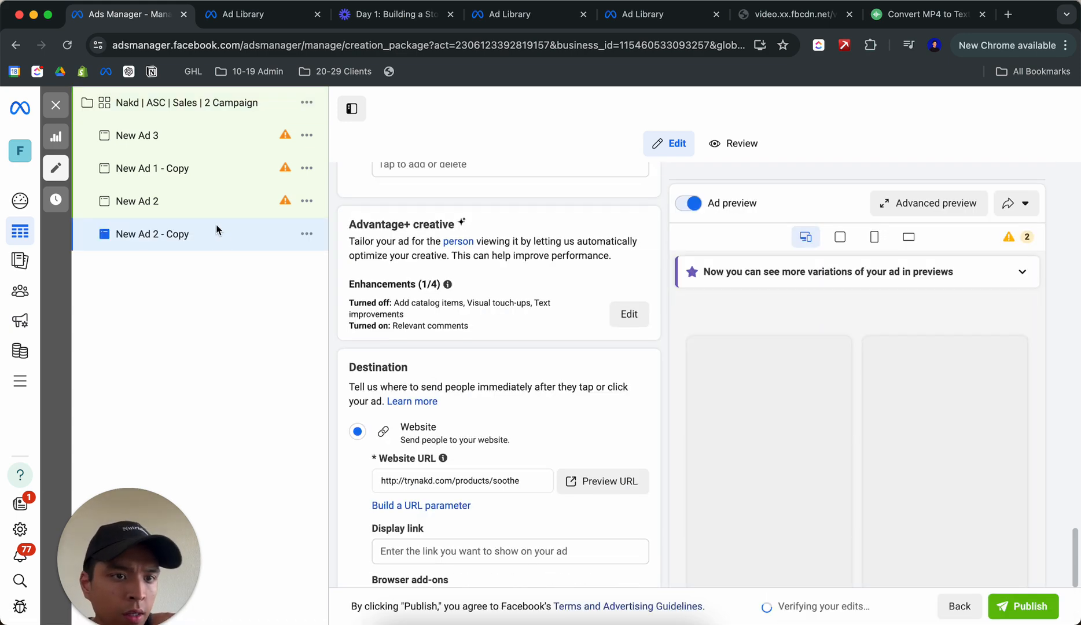
Delete the draft ads New Ad 3 and New Ad 2 from Nakd | ASC | Sales | 2 Campaign
left_click(203, 202)
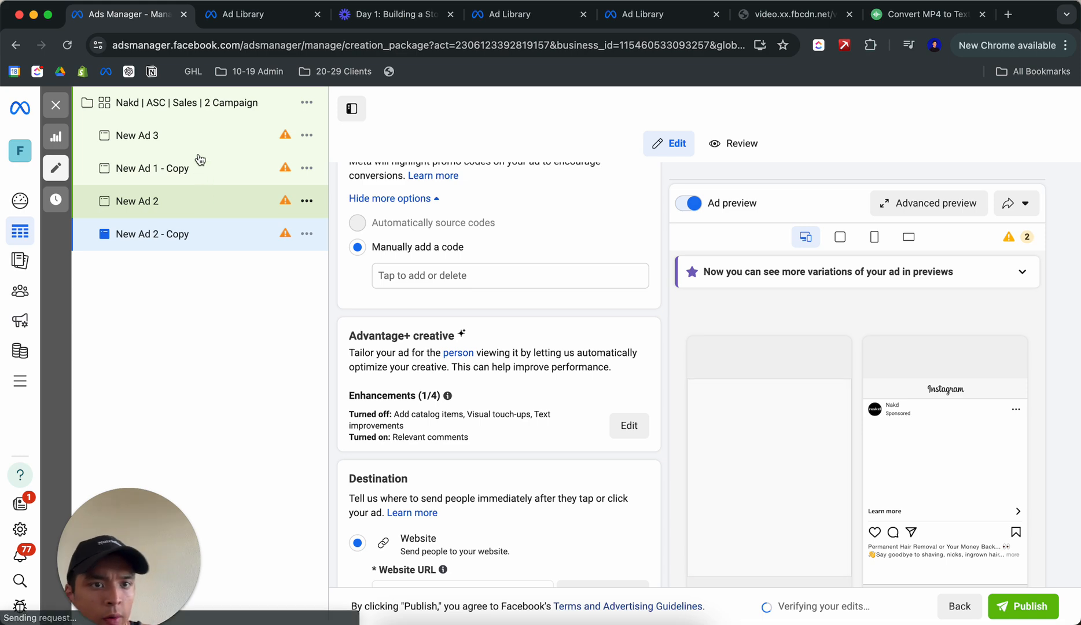
left_click(197, 144, "super")
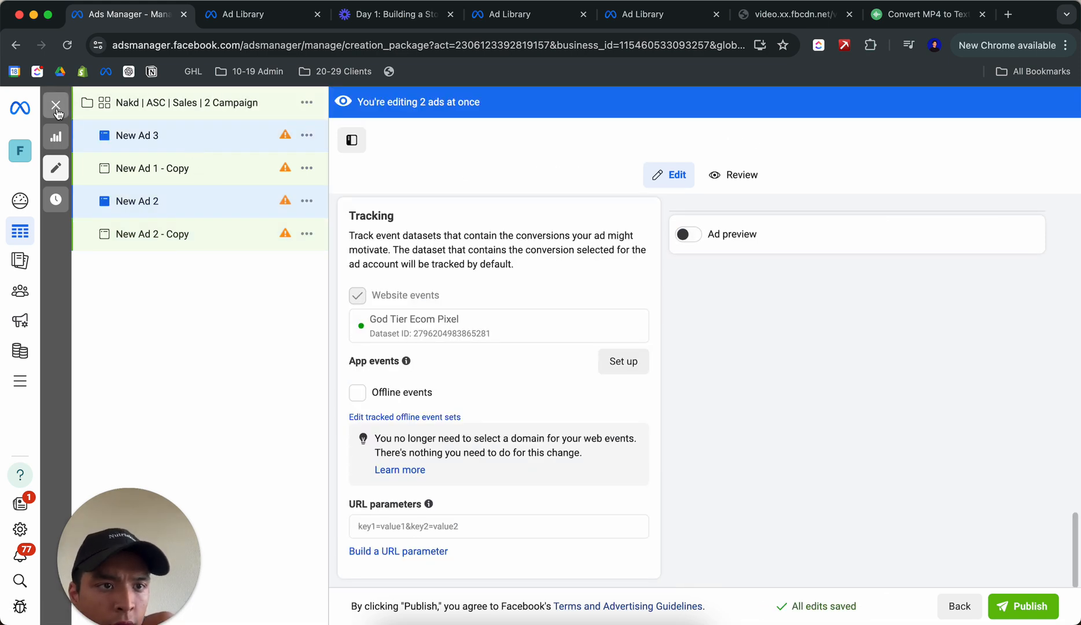
left_click(56, 106)
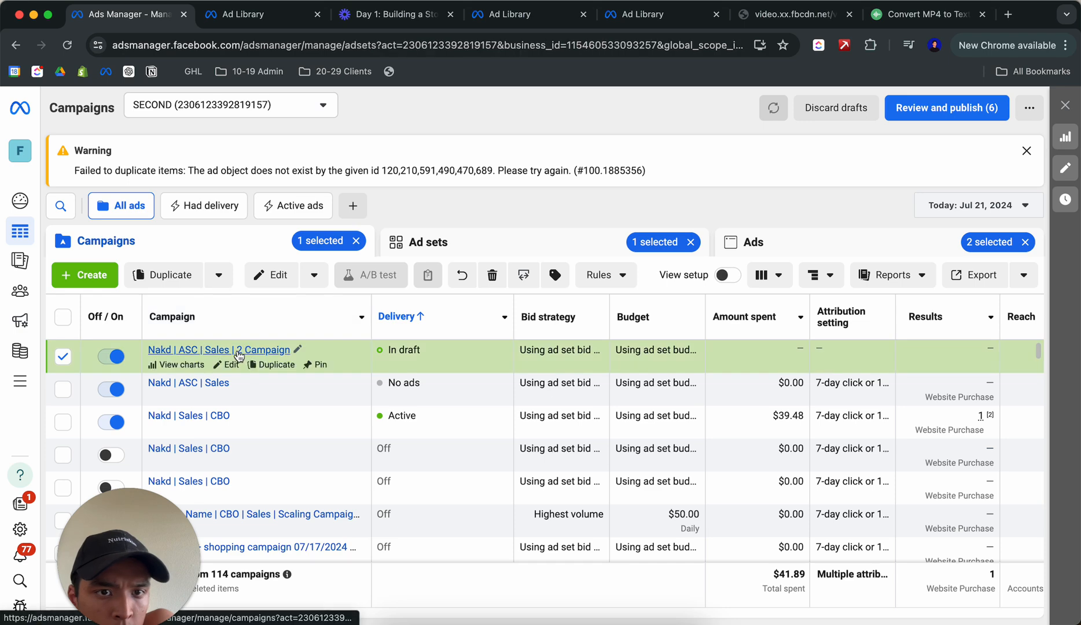
left_click(239, 354)
left_click(237, 350)
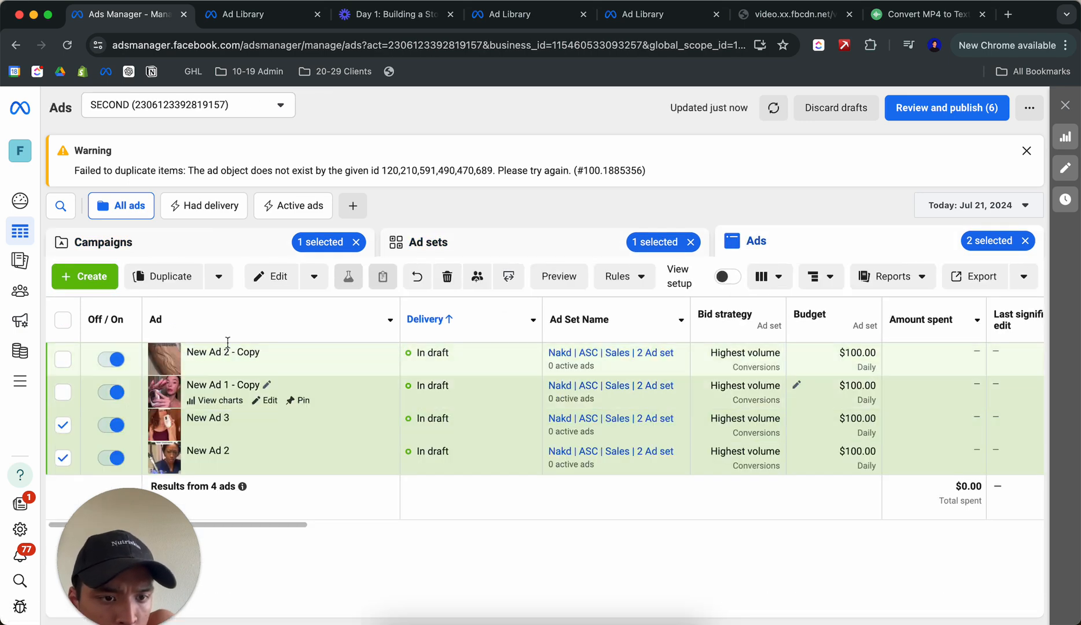
left_click(446, 276)
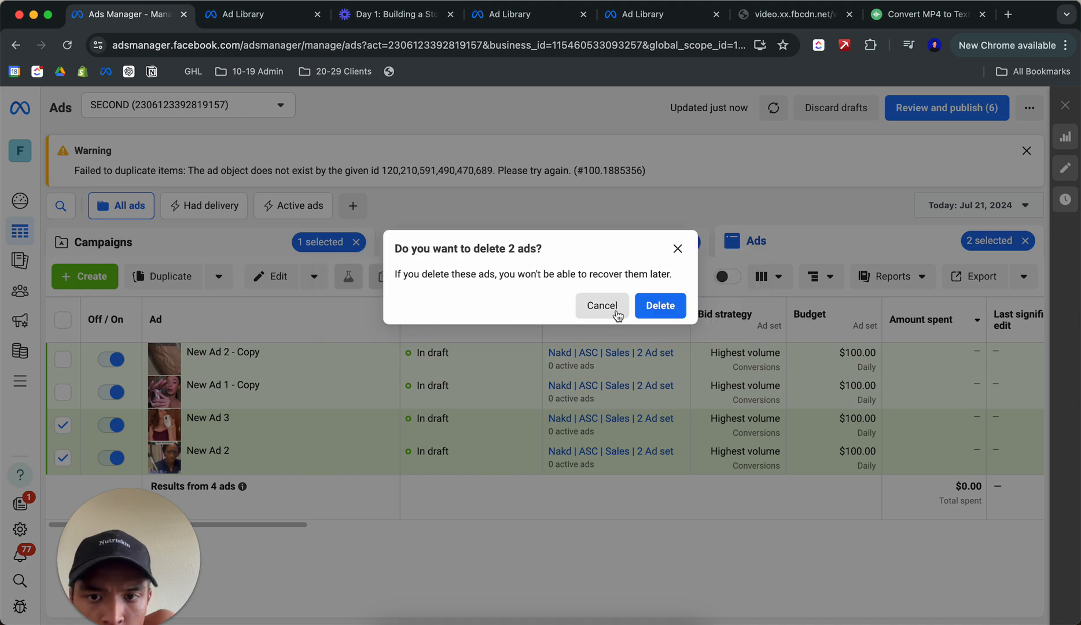
left_click(654, 306)
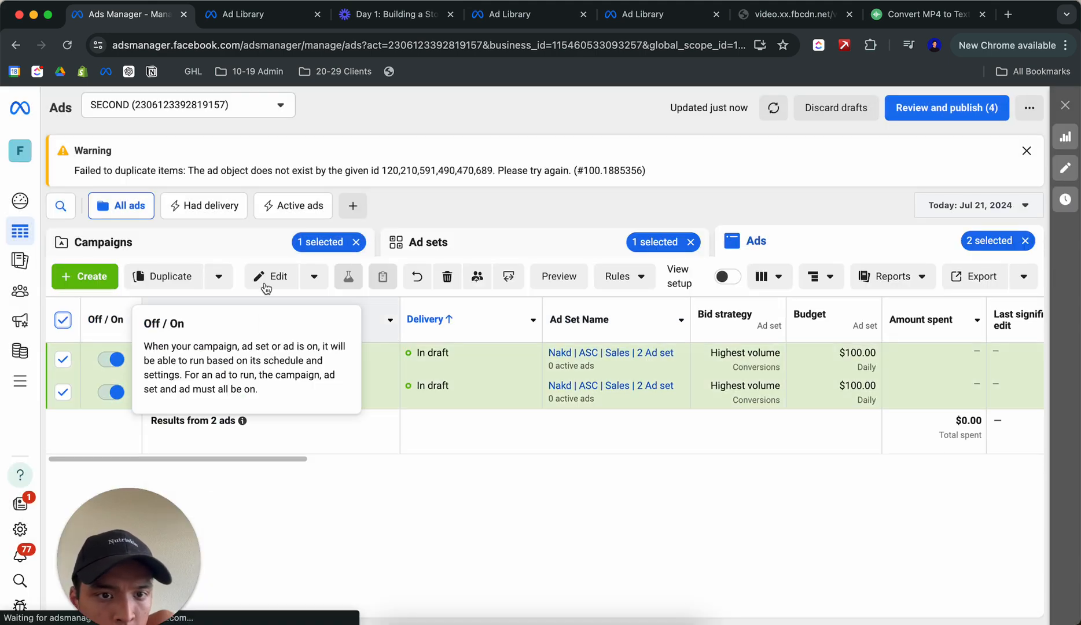
Open both remaining ads for editing and review New Ad 1 - Copy's tracking, call to action, text and placement settings
left_click(307, 277)
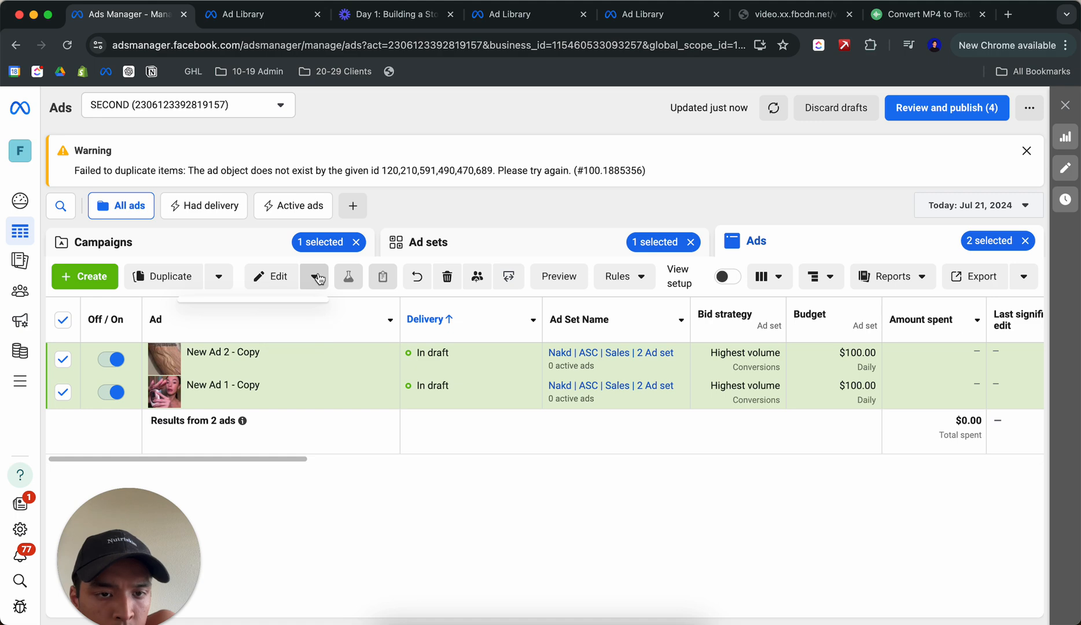
left_click(281, 285)
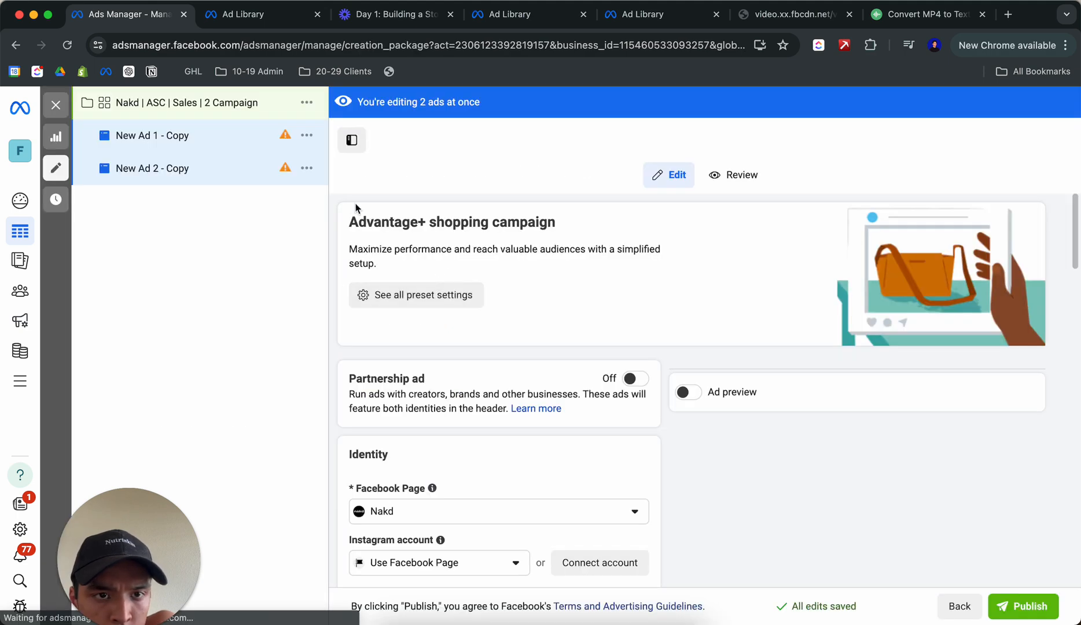
scroll(457, 359, "down", 5)
scroll(457, 360, "down", 15)
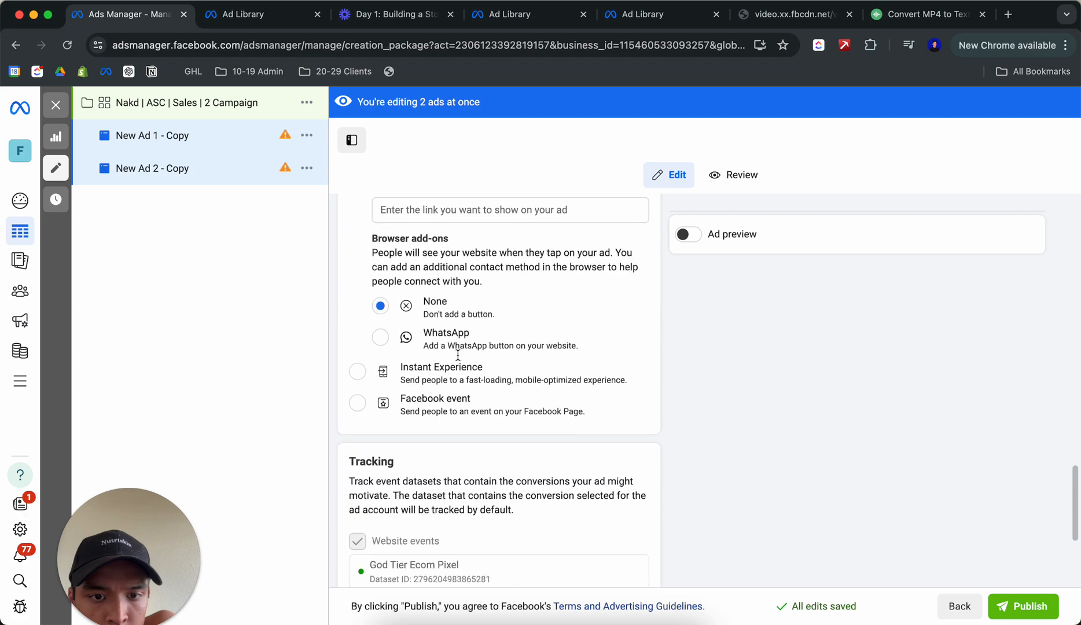
left_click(207, 149)
scroll(357, 338, "down", 3)
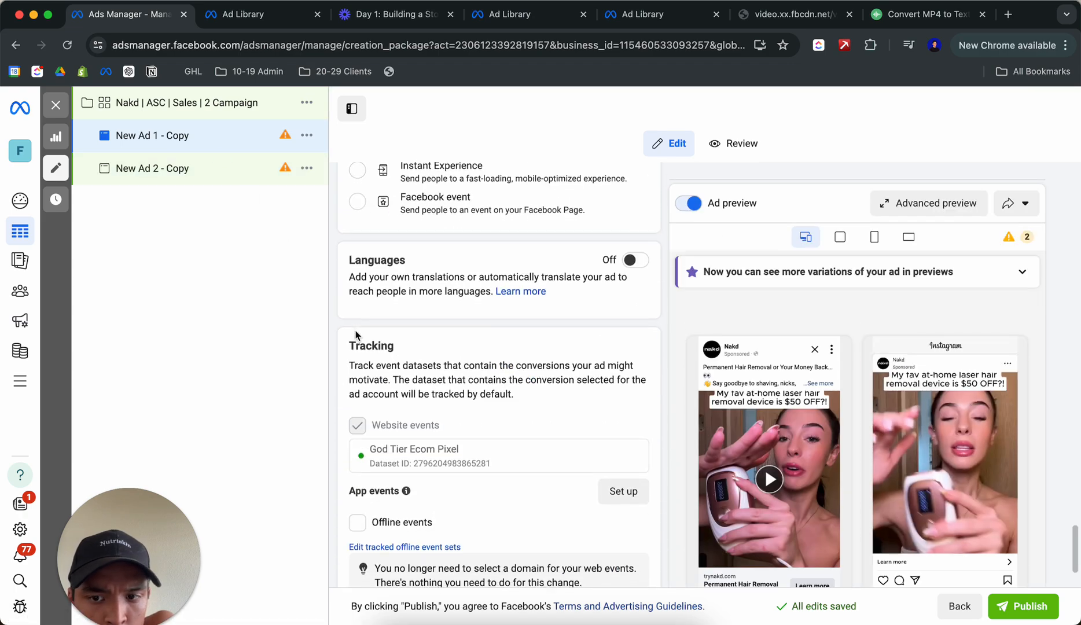
scroll(355, 336, "up", 15)
scroll(355, 335, "up", 4)
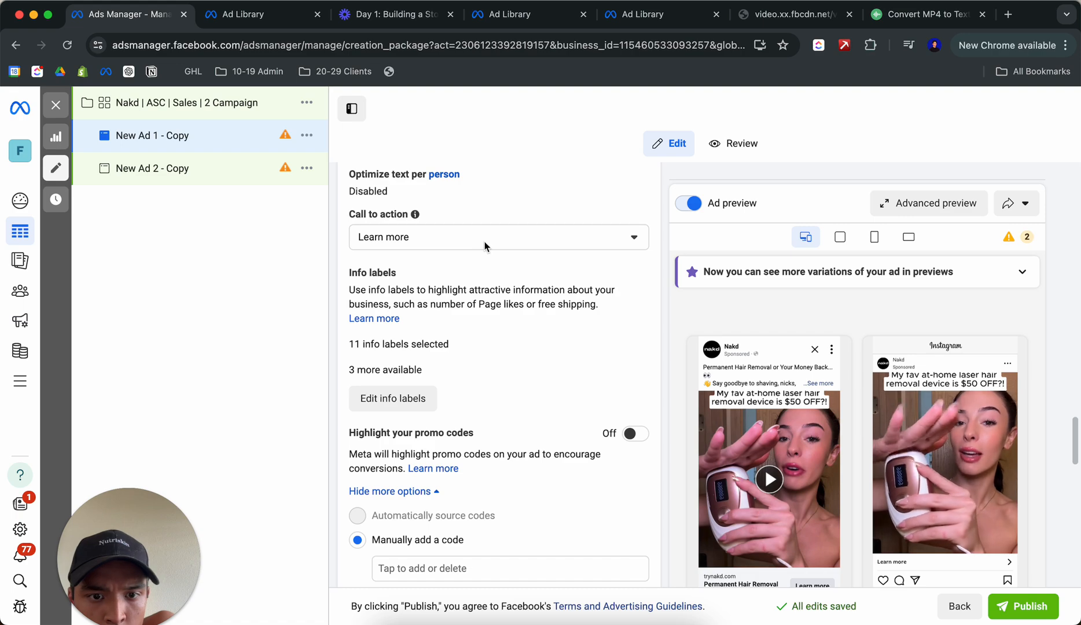
scroll(485, 244, "up", 4)
scroll(485, 245, "up", 10)
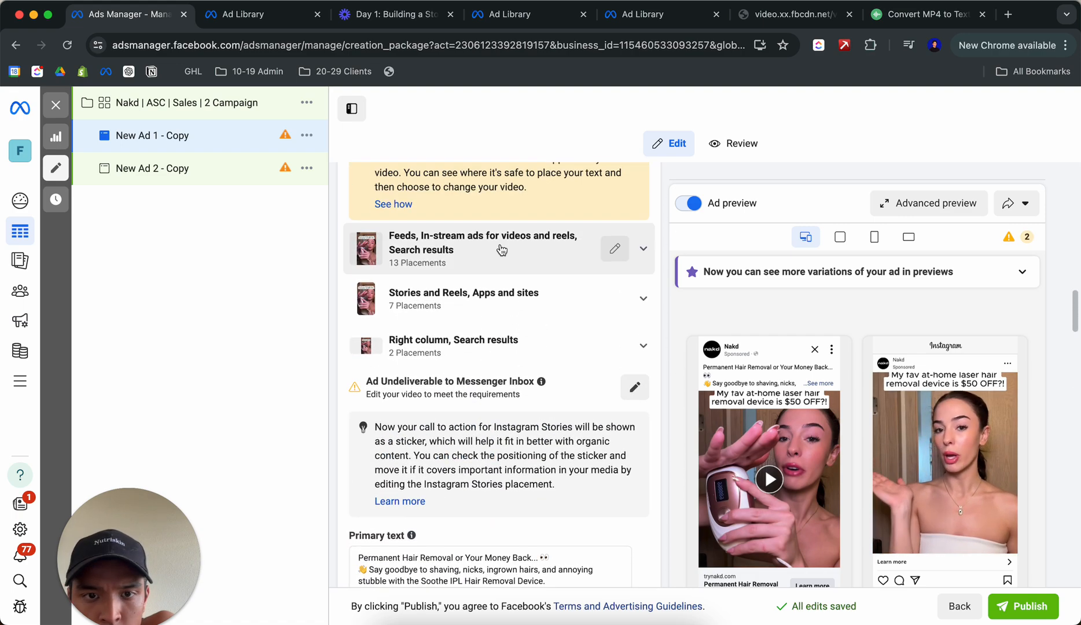
scroll(509, 241, "up", 10)
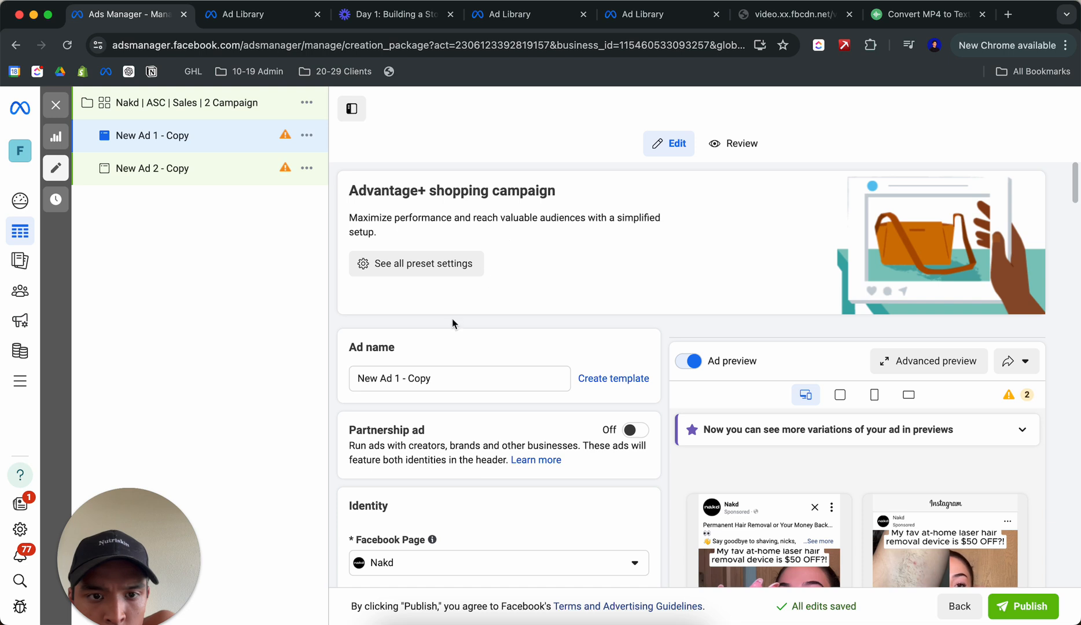
Rename New Ad 2 - Copy as New Ad 1
left_click(418, 378)
double_click(428, 378)
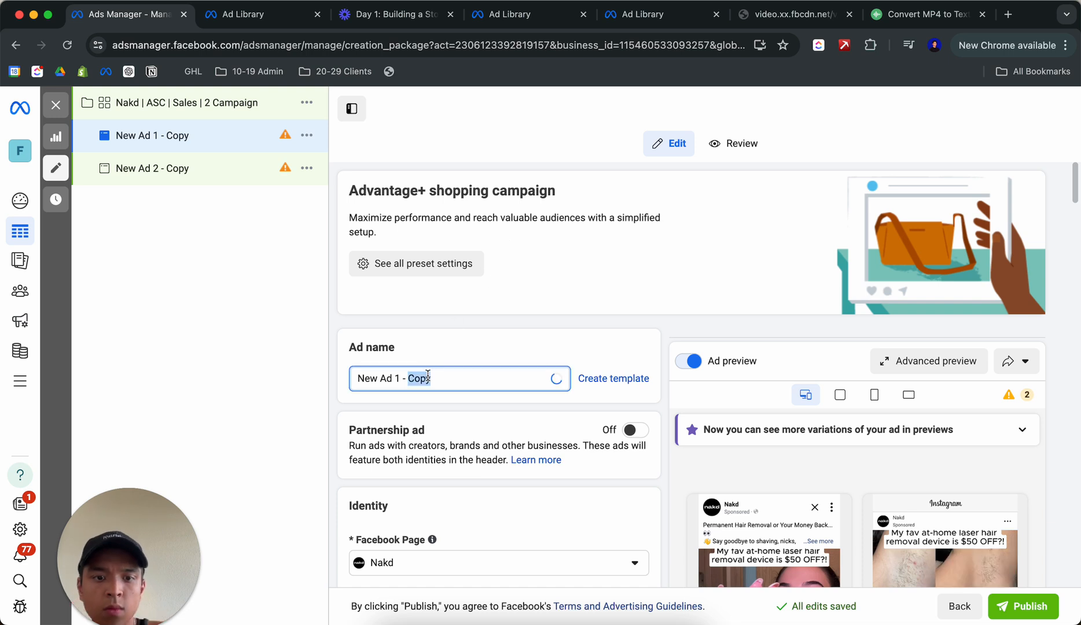
left_click(202, 171)
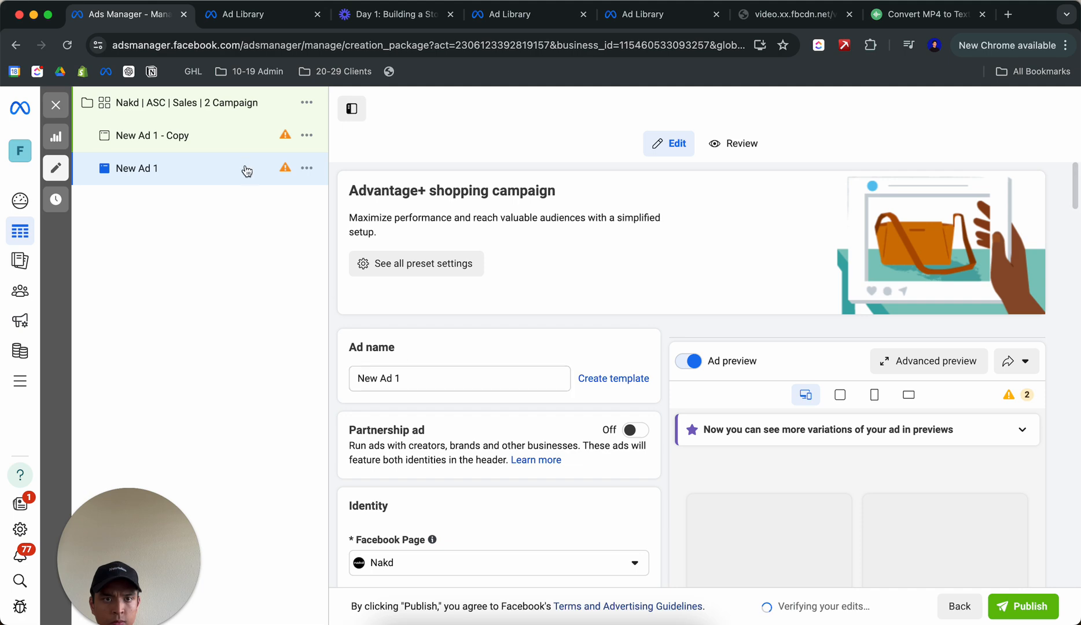
Compare the two ads, play the preview of the one with the leg video and rename it New Ad 2
left_click(212, 152)
scroll(493, 381, "down", 5)
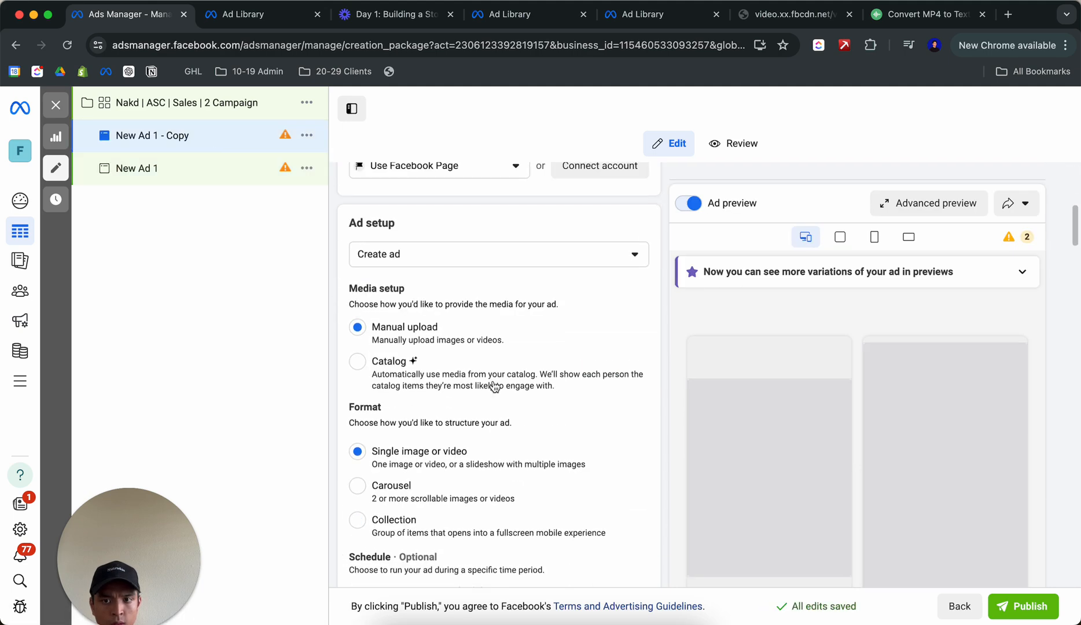
left_click(149, 166)
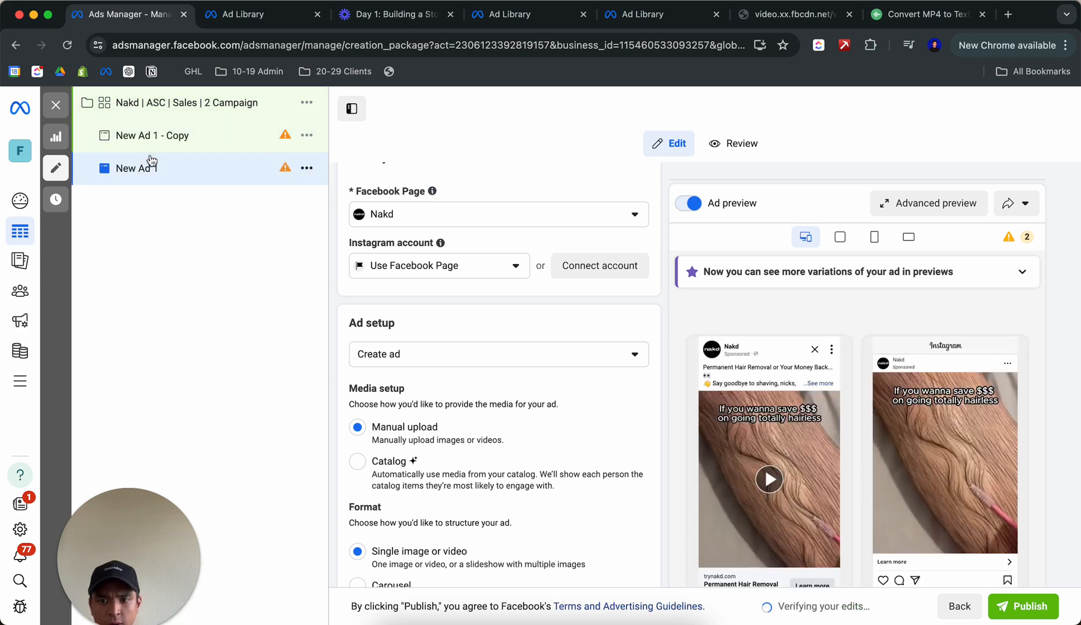
left_click(775, 475)
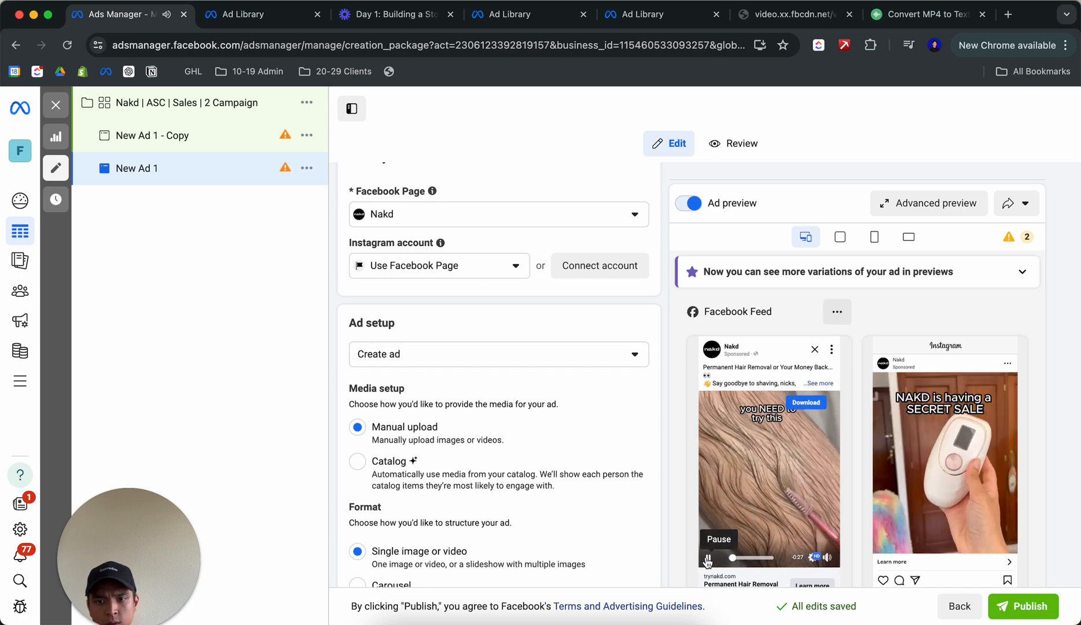
scroll(560, 412, "up", 6)
left_click(429, 377)
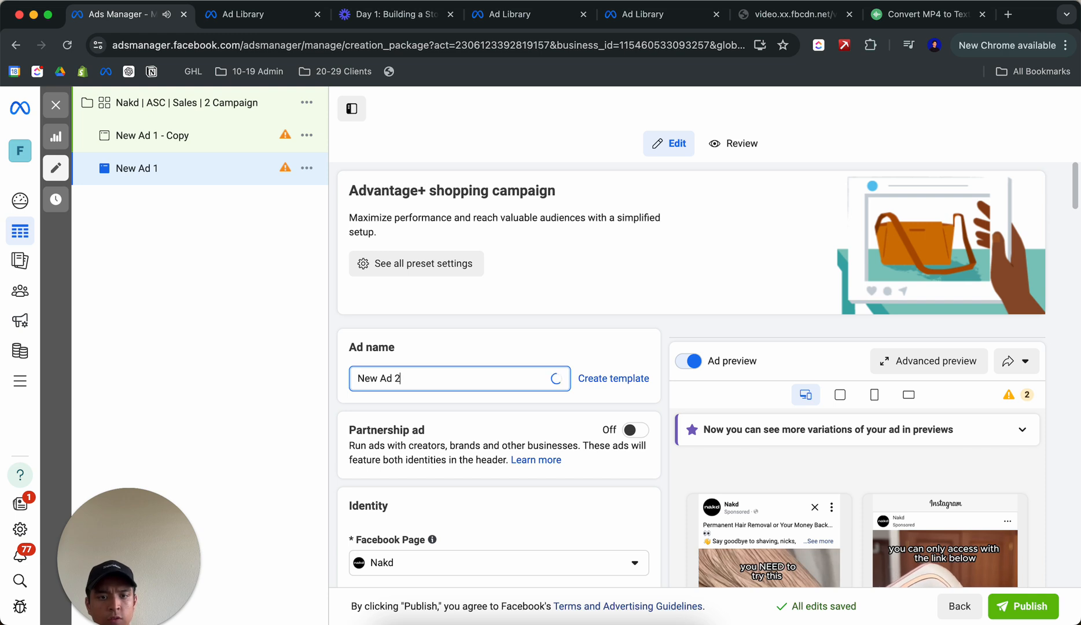
Rename New Ad 1 - Copy as New Ad 1
left_click(190, 137)
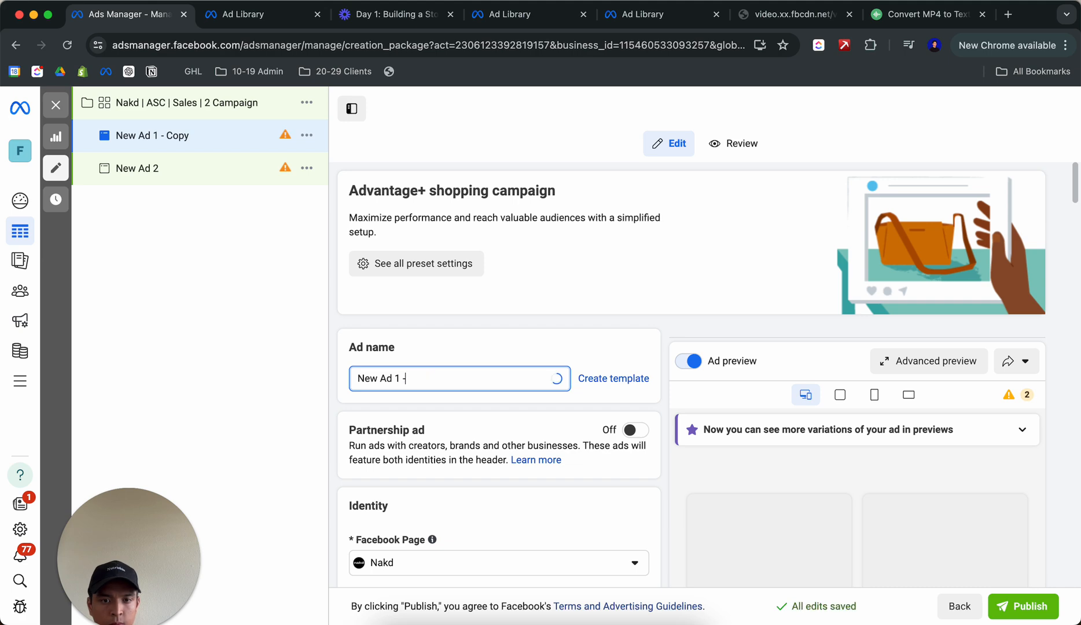
key("BackSpace")
key("BackSpace")
left_click(463, 333)
Close the ad editor, publish the drafted campaign, ad set and both ads, and dismiss the duplication warning
left_click(56, 106)
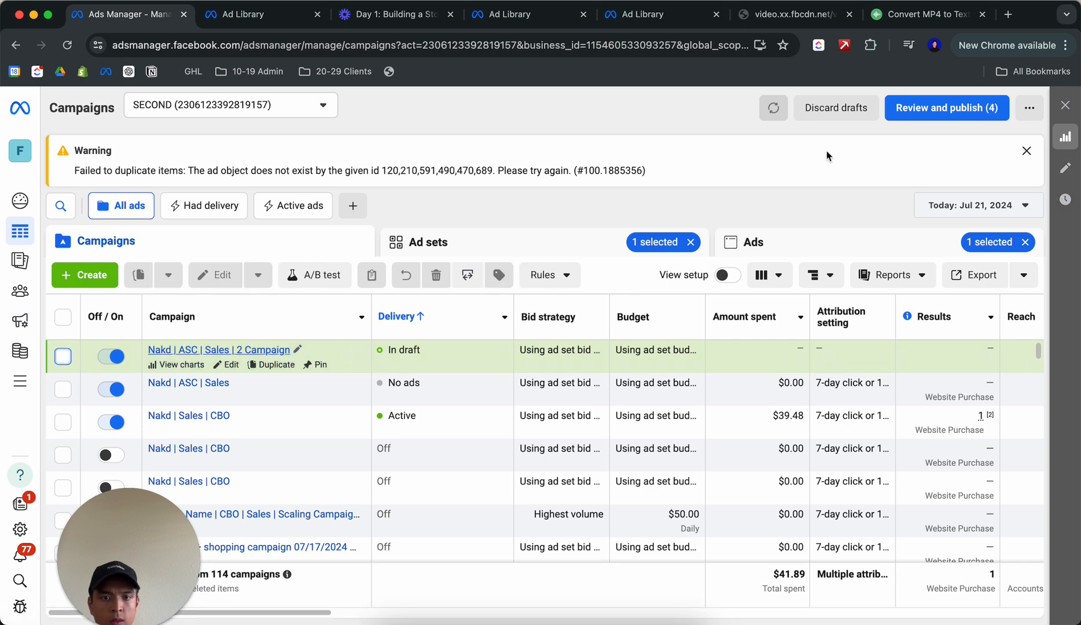
left_click(949, 114)
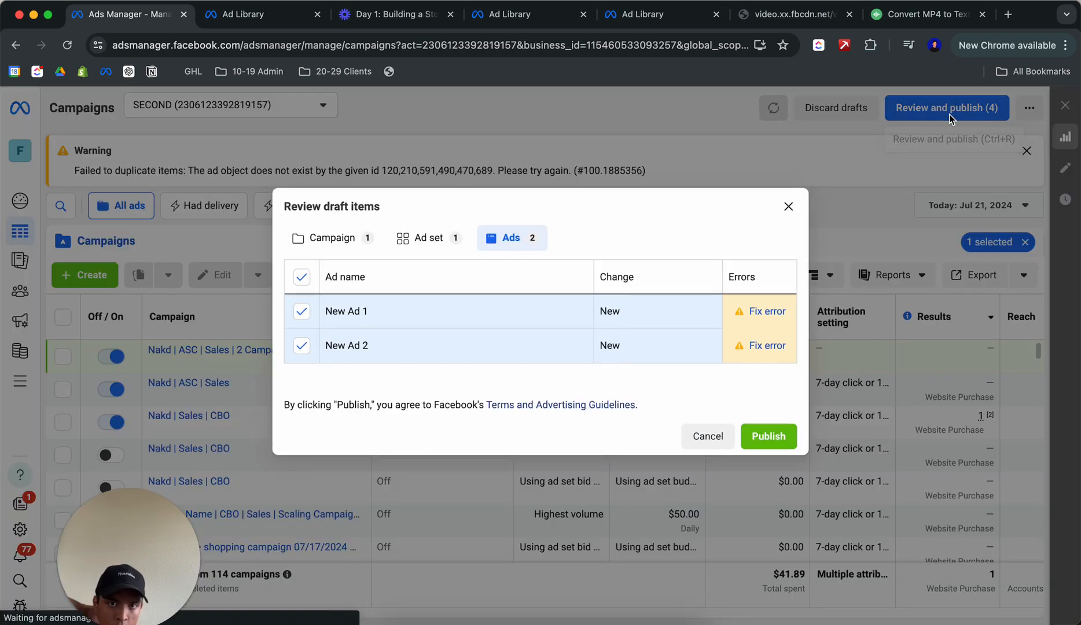
left_click(768, 439)
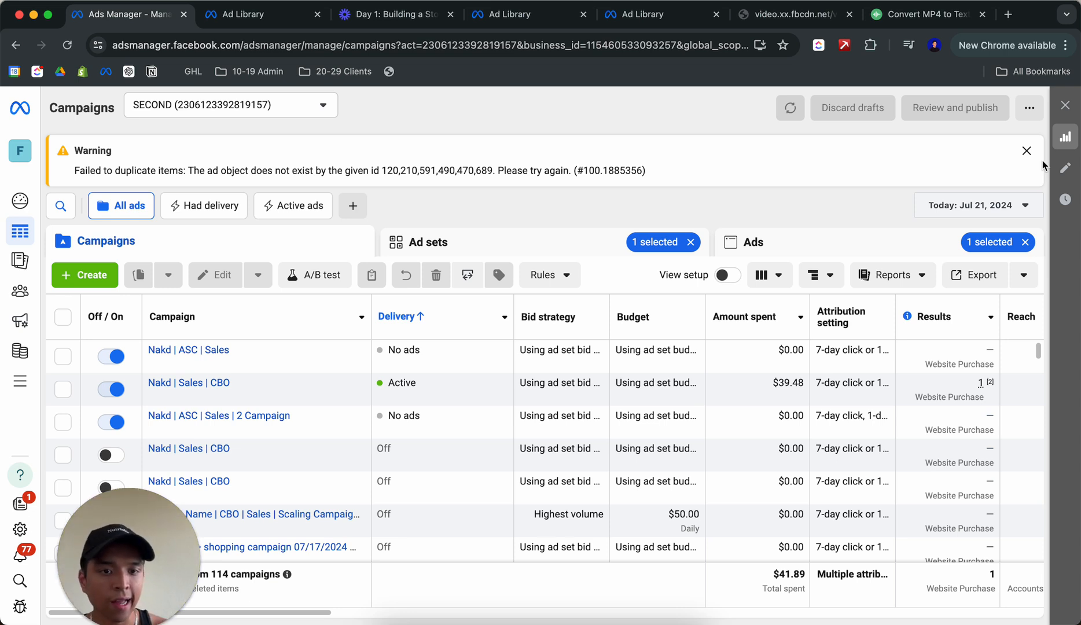
left_click(1027, 151)
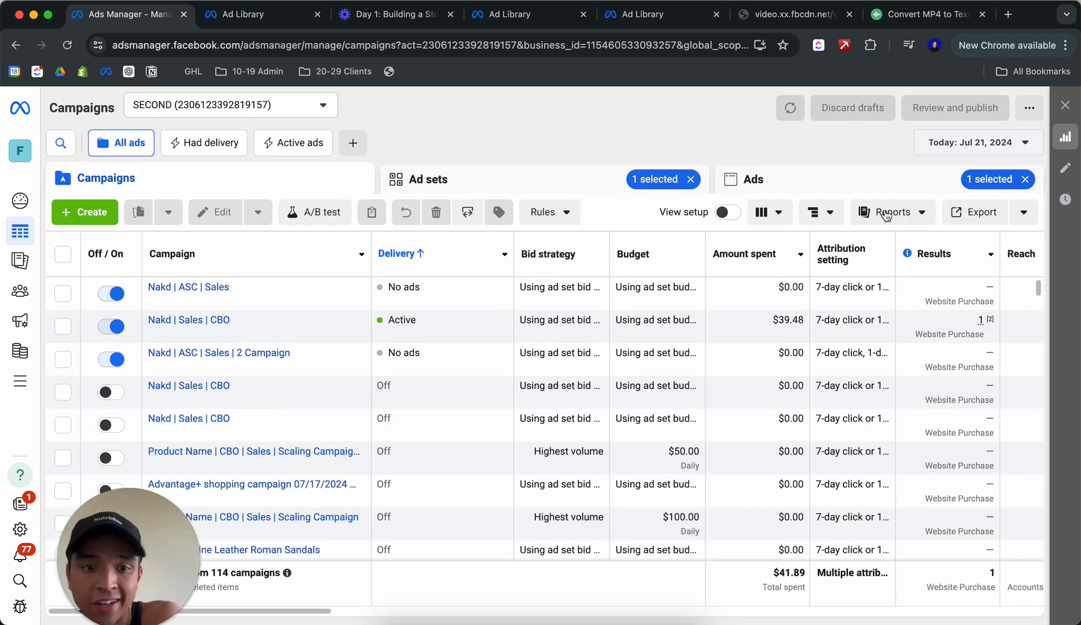
Refresh the campaign list and review its purchase, ROAS, cost and link click metrics
left_click(789, 110)
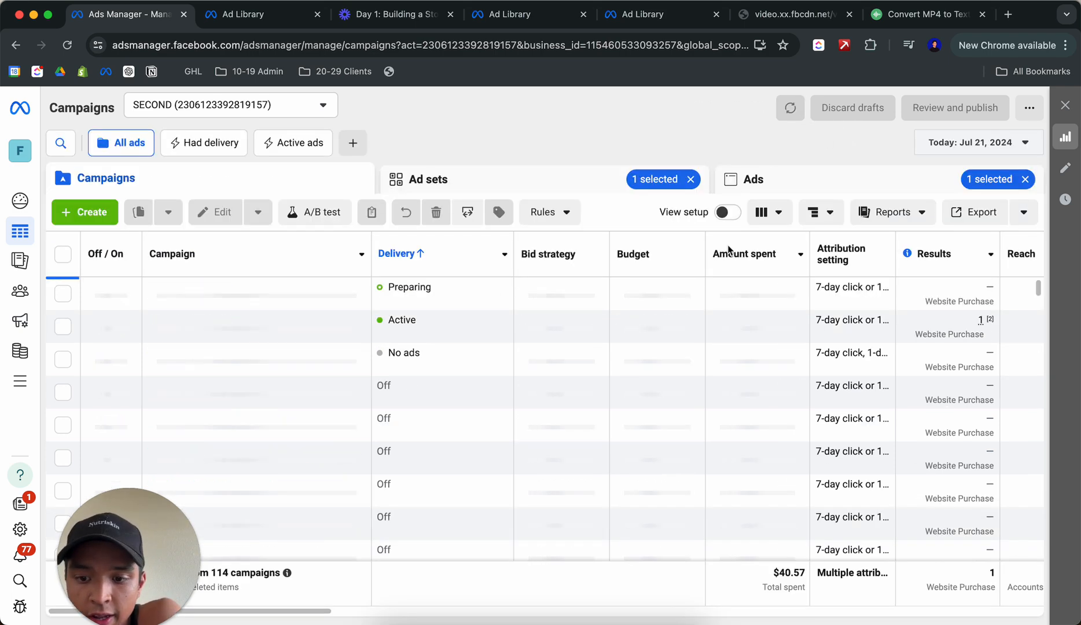
scroll(719, 360, "right", 10)
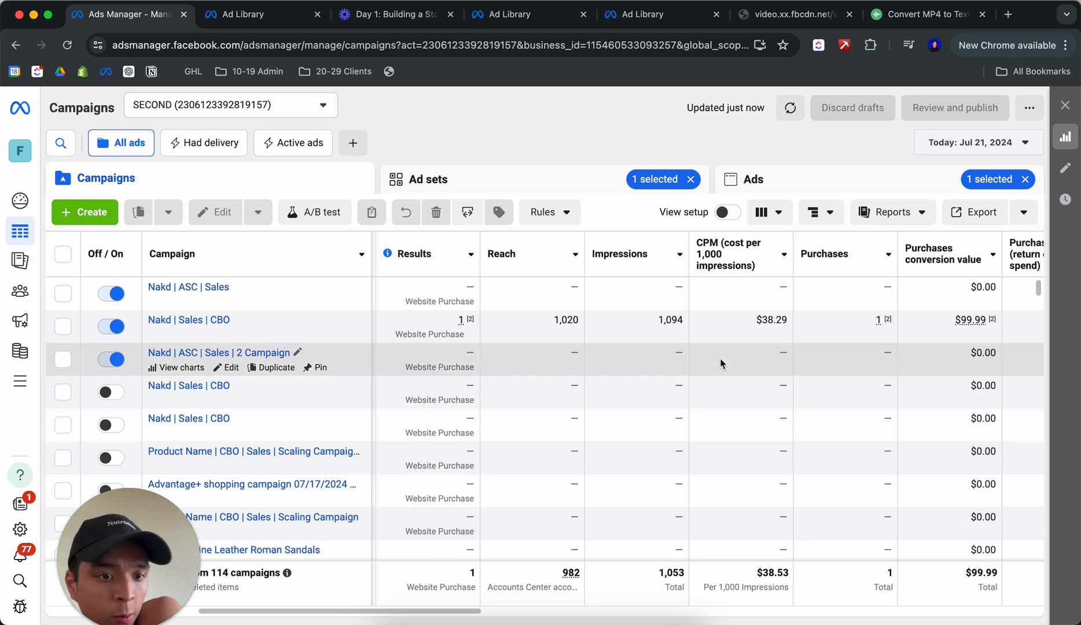
scroll(719, 360, "right", 10)
scroll(686, 371, "right", 2)
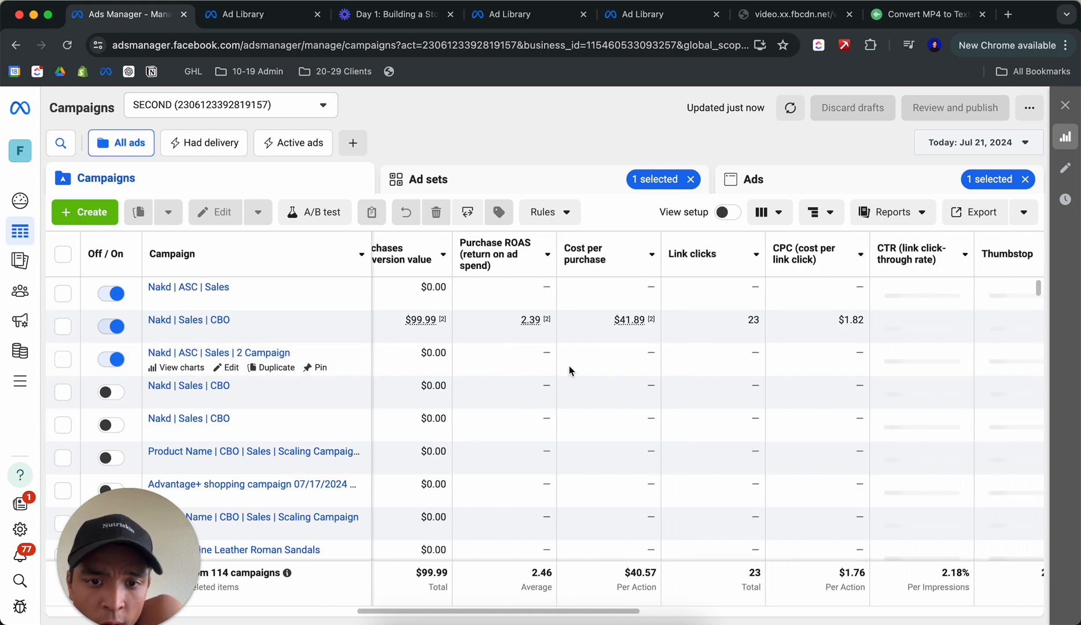
Display the ads in Nakd | ASC | Sales | 2 Campaign, clearing the leftover ad set and ad selections and refreshing the list
left_click(214, 353)
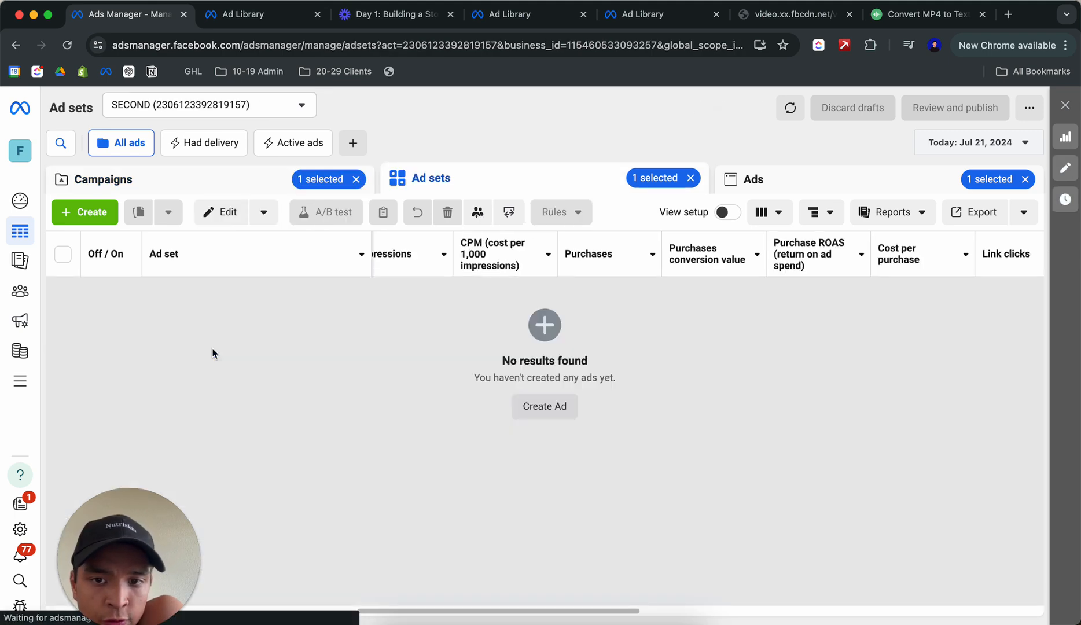
left_click(691, 178)
left_click(1024, 179)
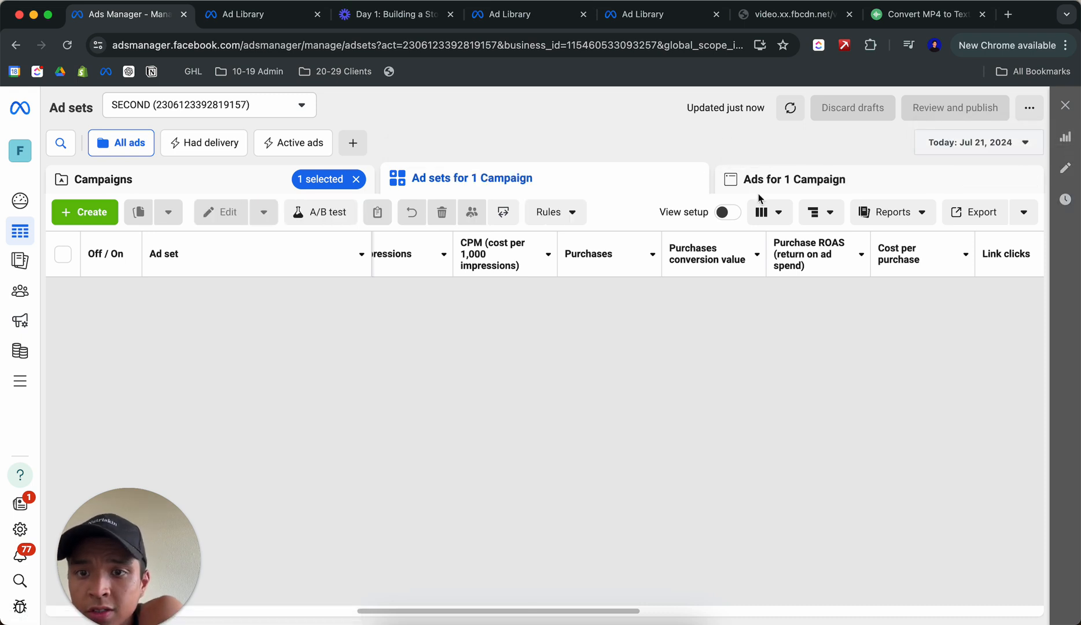
left_click(796, 184)
left_click(782, 113)
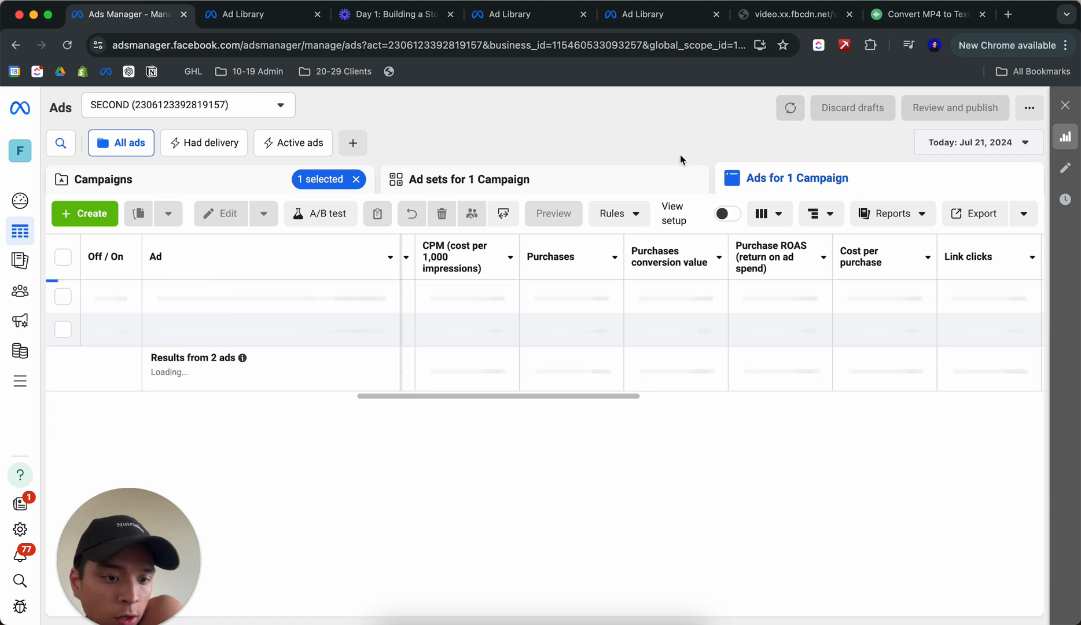
Return to the campaign list, deselect Nakd | ASC | Sales | 2 Campaign and review the thumbstop, hold rate and add-to-cart metrics
left_click(251, 183)
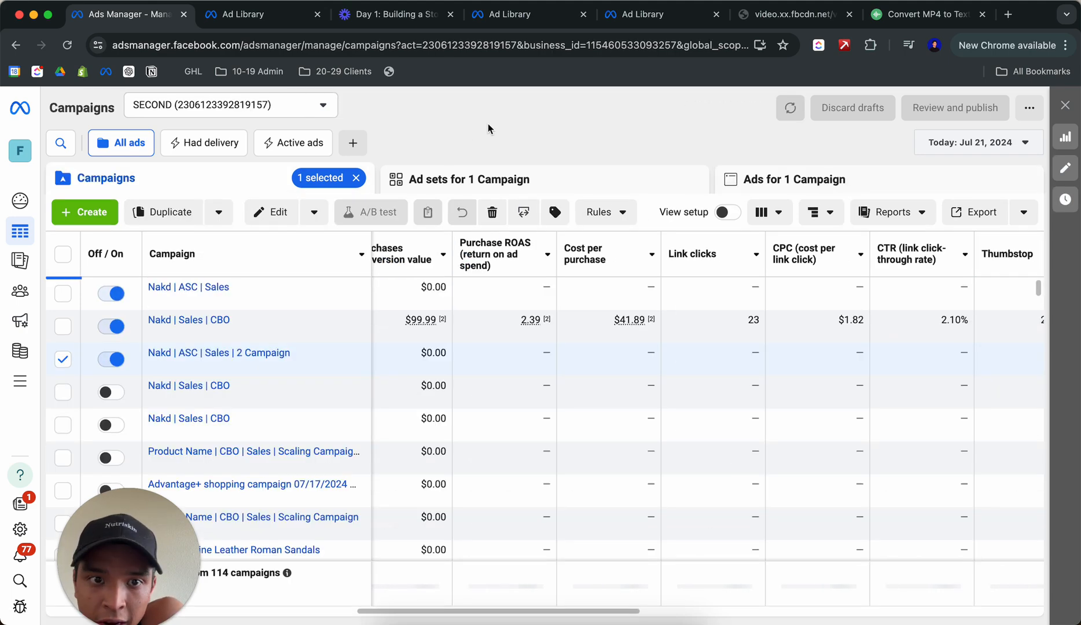
left_click(62, 360)
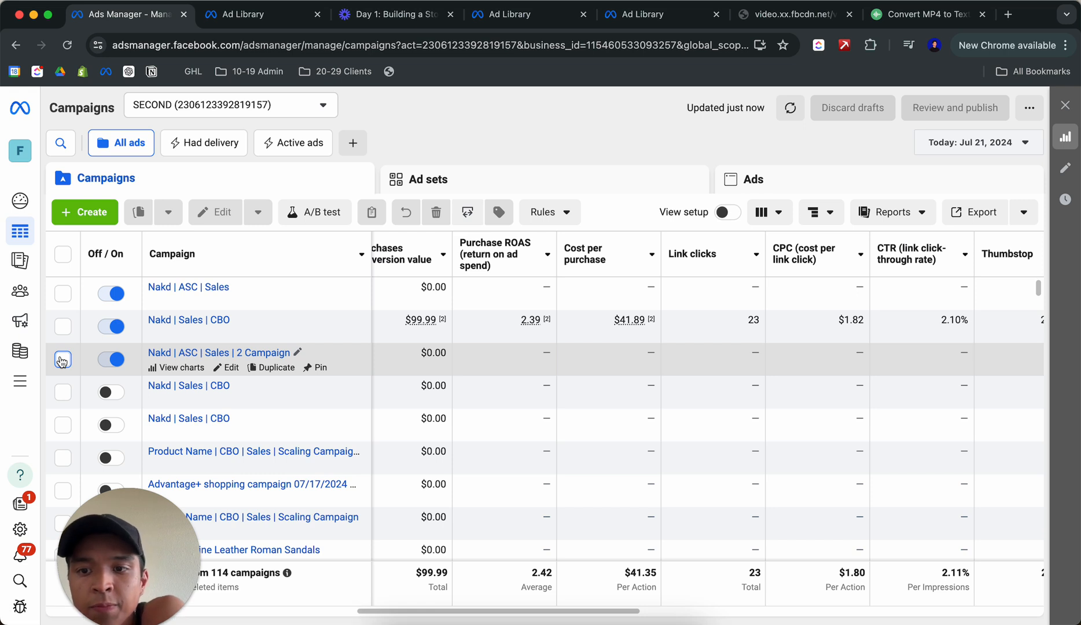
scroll(336, 349, "right", 10)
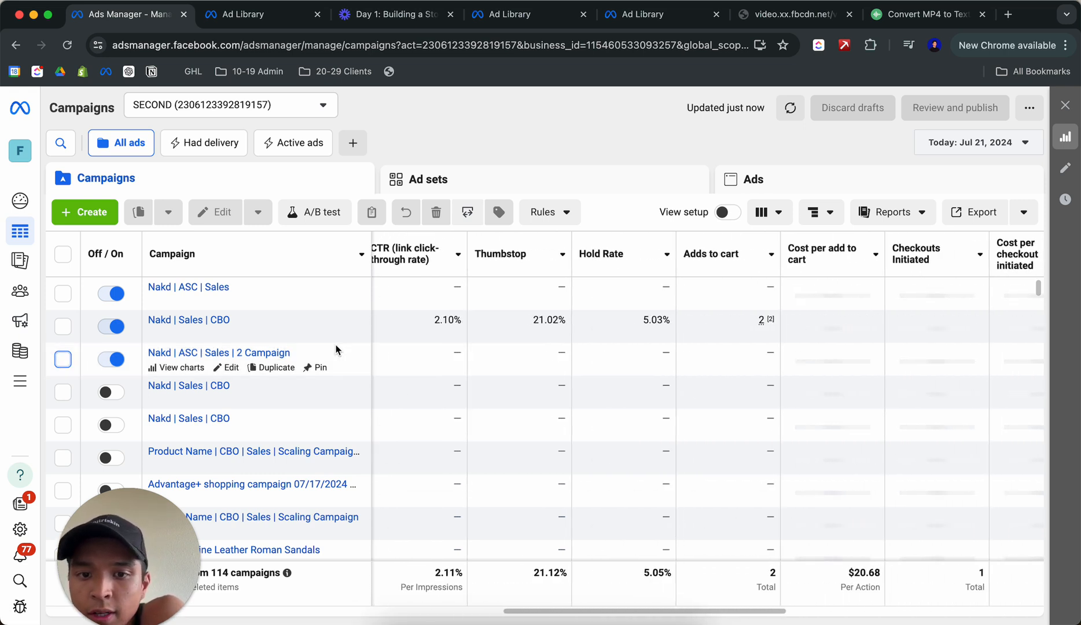